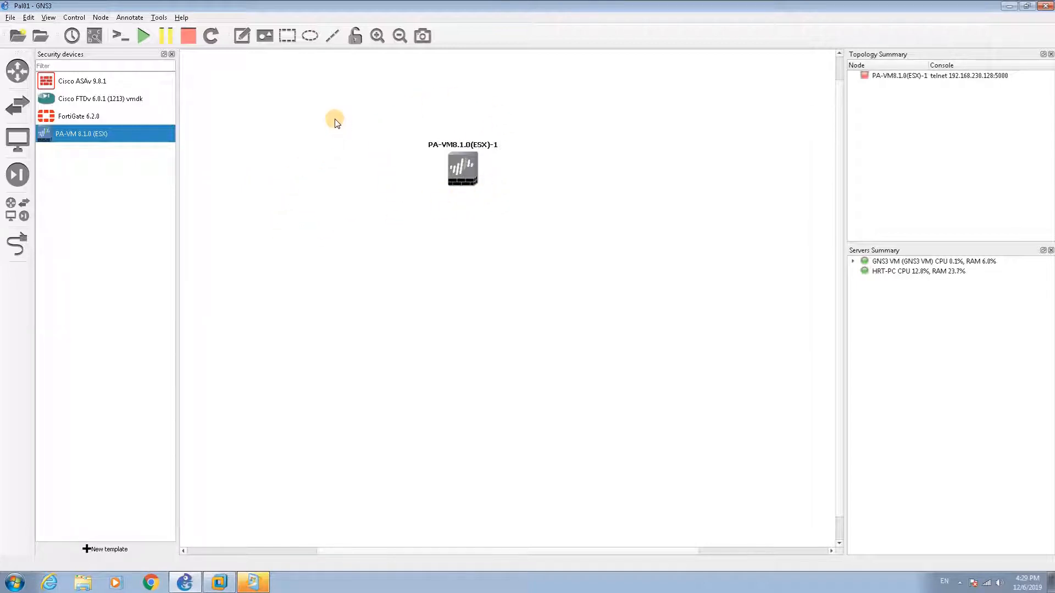
Step: Look over the Edit menu options, then dismiss the menu
{"action": "left_click", "coordinate": [26, 20]}
{"action": "mouse_move", "coordinate": [10, 17]}
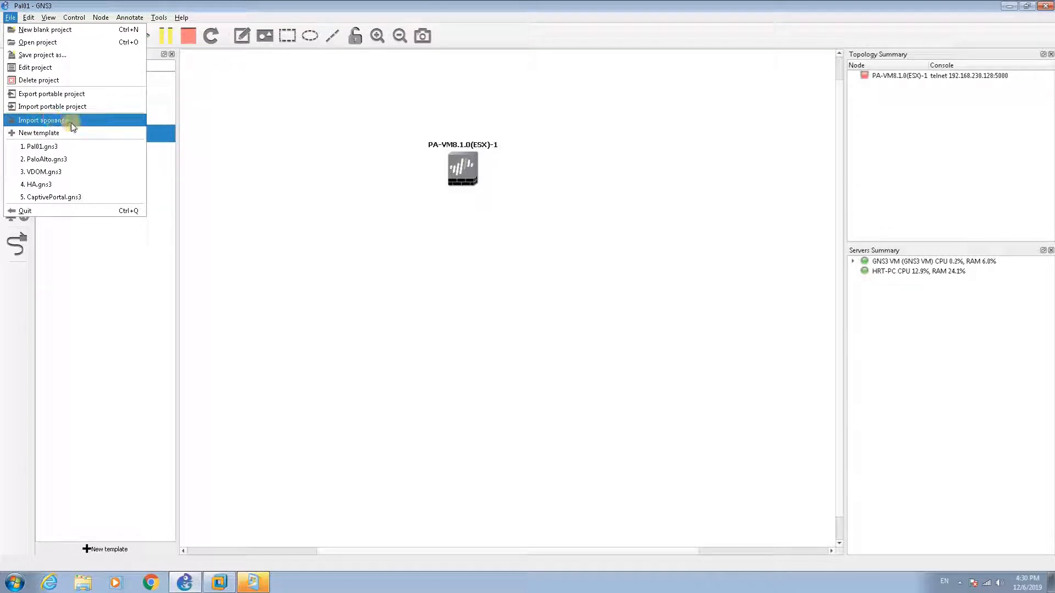
{"action": "left_click", "coordinate": [513, 243]}
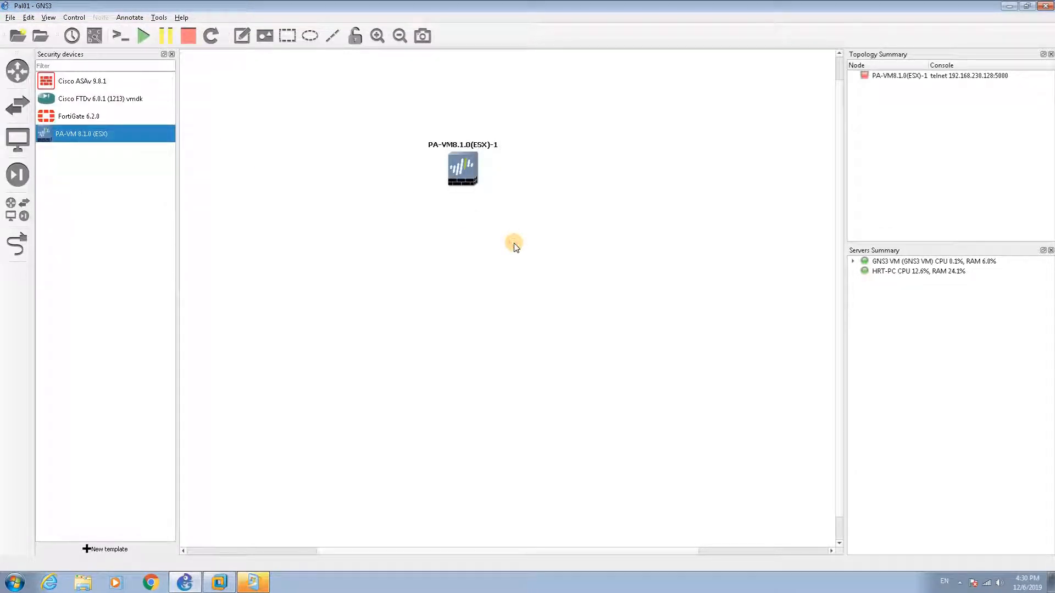
Step: Place a Kali Linux 2019.2 end device below the PA-VM firewall, leaving it unlinked
{"action": "left_click", "coordinate": [8, 148]}
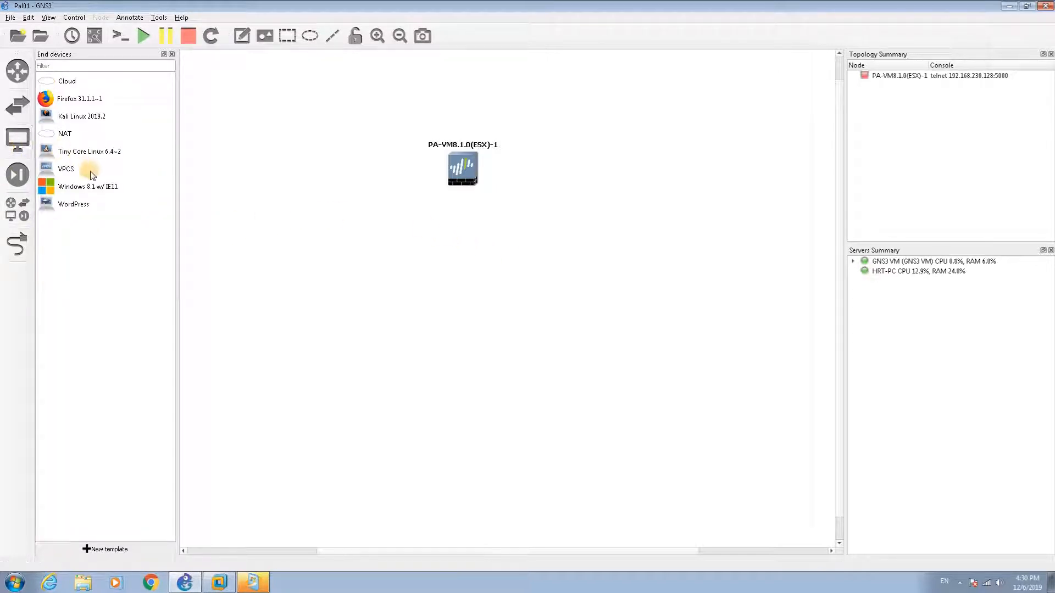
{"action": "left_click", "coordinate": [69, 122]}
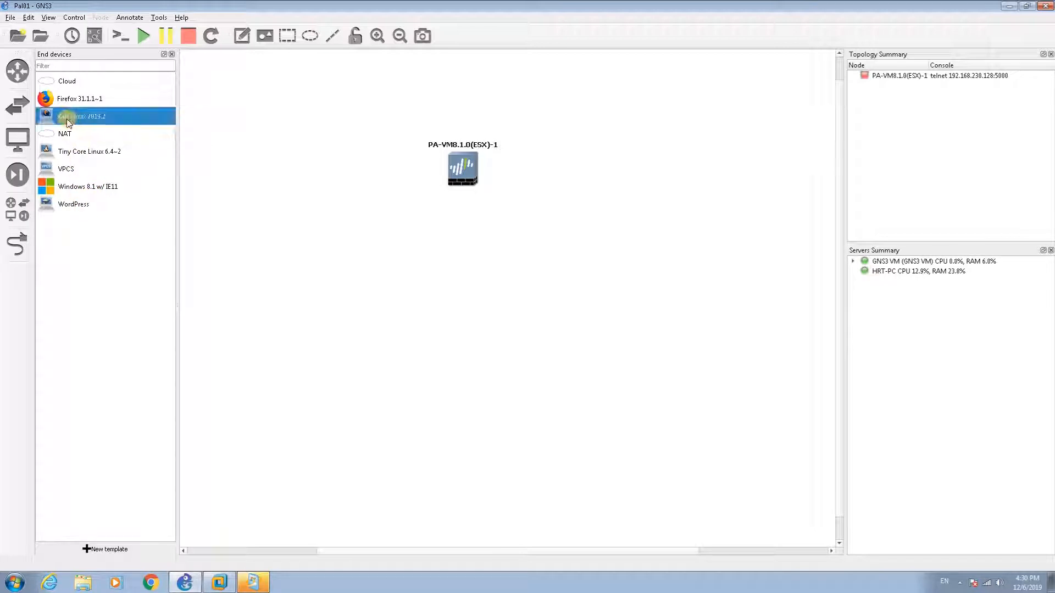
{"action": "left_click_drag", "start_coordinate": [67, 119], "coordinate": [466, 334]}
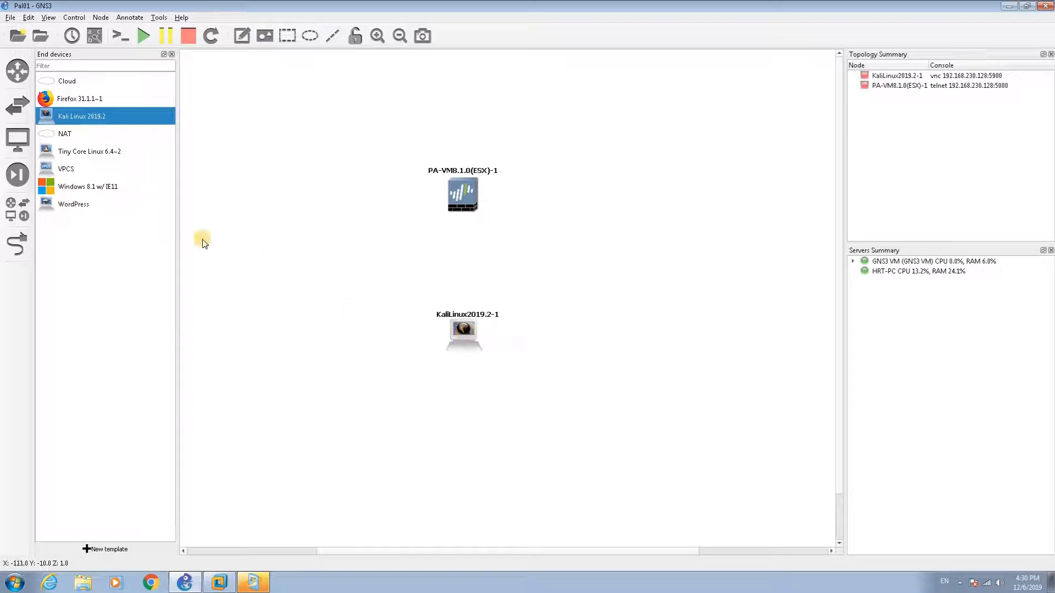
{"action": "left_click", "coordinate": [16, 245]}
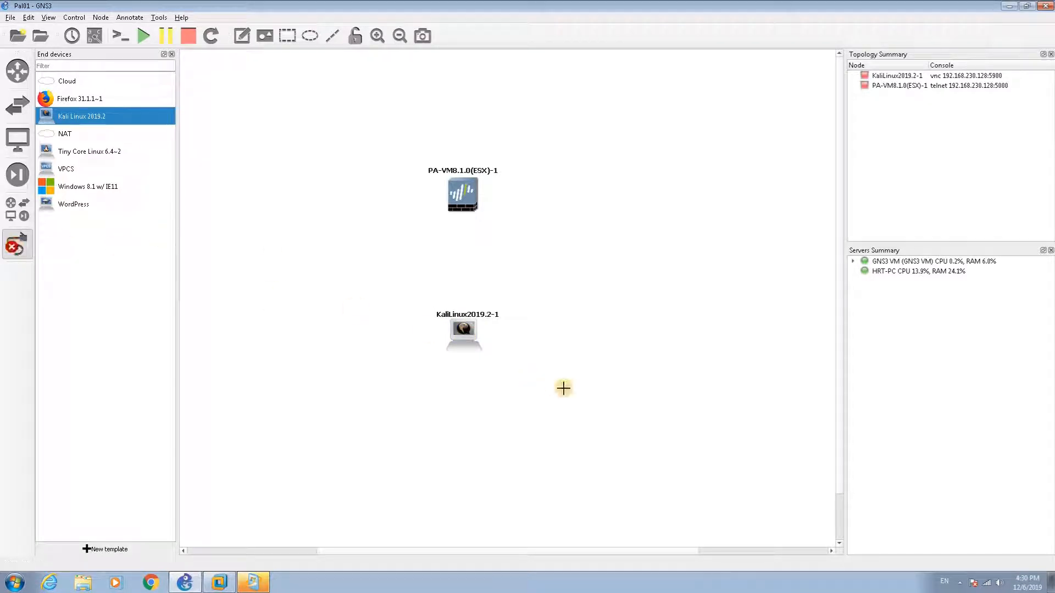
{"action": "left_click", "coordinate": [19, 248]}
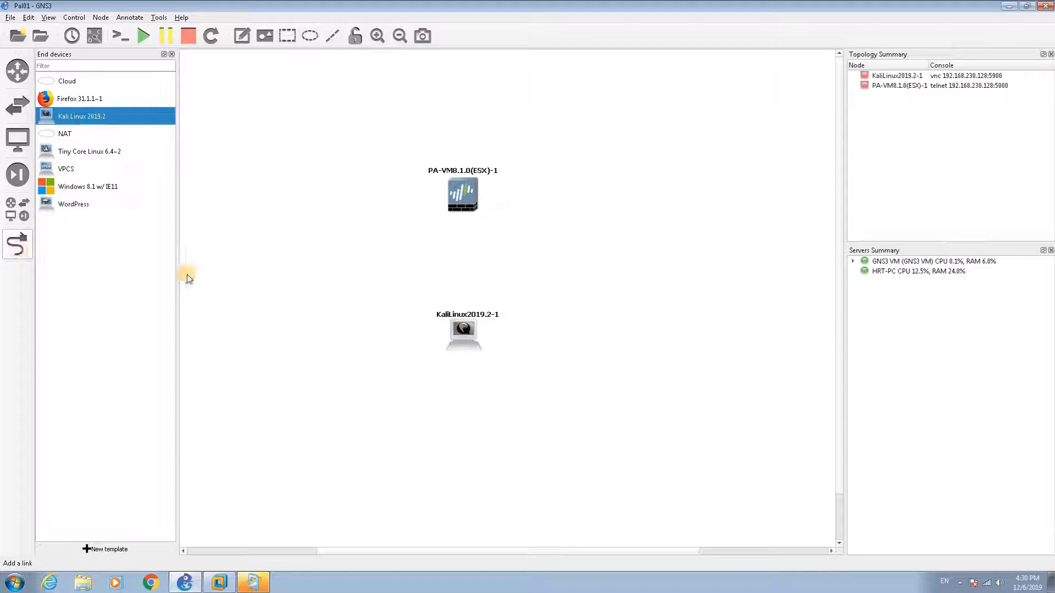
{"action": "right_click", "coordinate": [468, 337]}
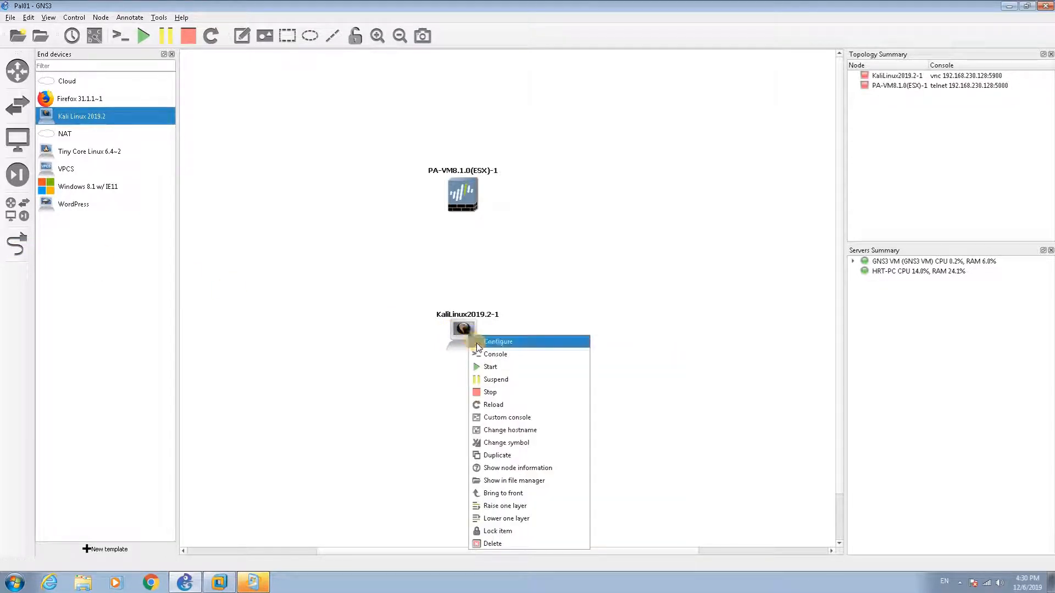
Step: Configure the Kali node with RAM 4096 MB, 2 vCPUs and 1 network adapter, then save
{"action": "left_click", "coordinate": [477, 343]}
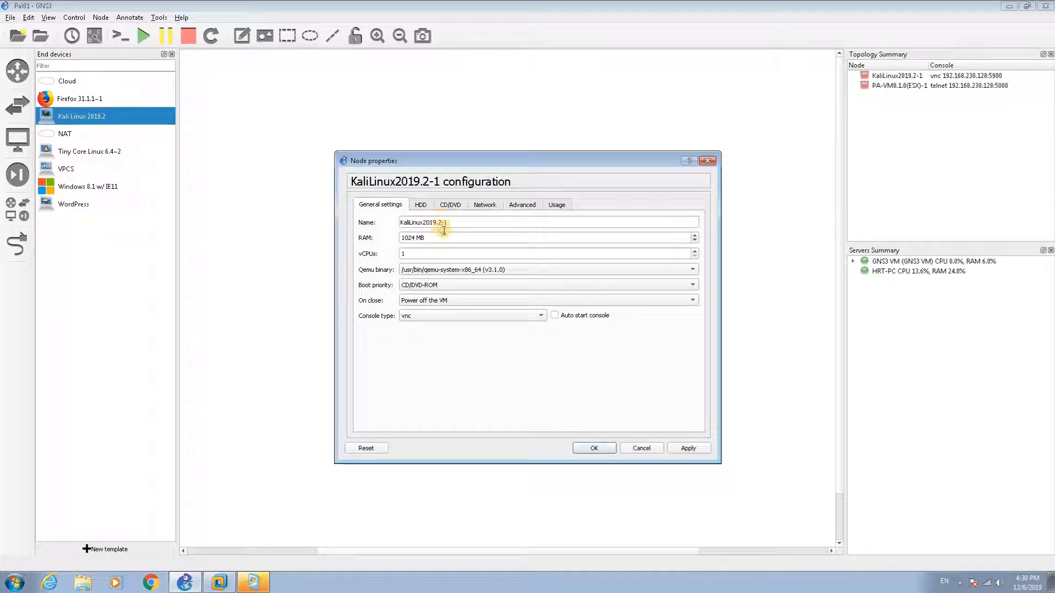
{"action": "left_click", "coordinate": [413, 238]}
{"action": "left_click_drag", "start_coordinate": [414, 238], "coordinate": [387, 236]}
{"action": "type", "text": "4096"}
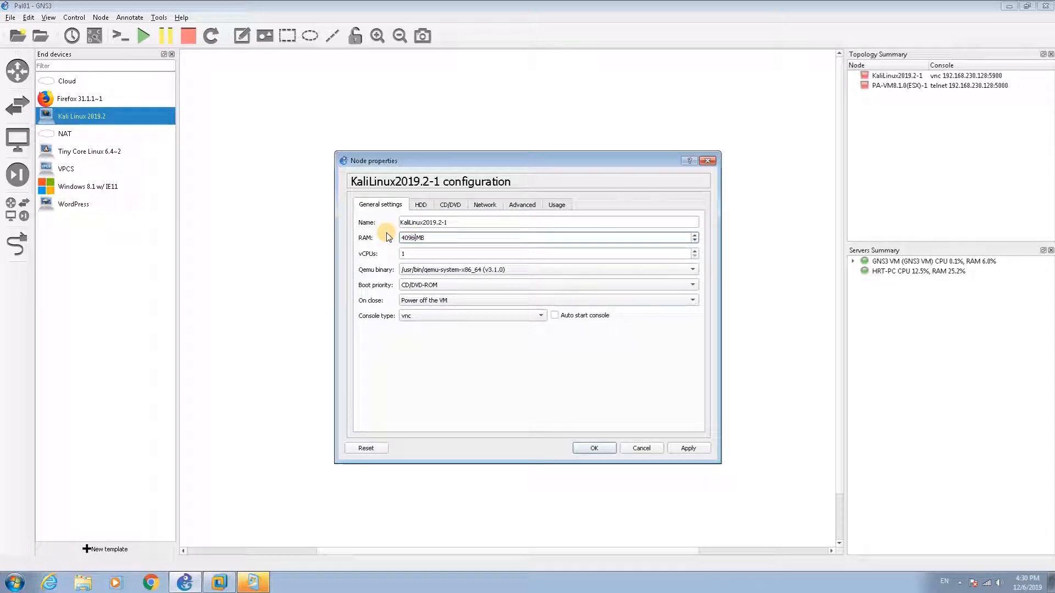
{"action": "double_click", "coordinate": [412, 255]}
{"action": "type", "text": "2"}
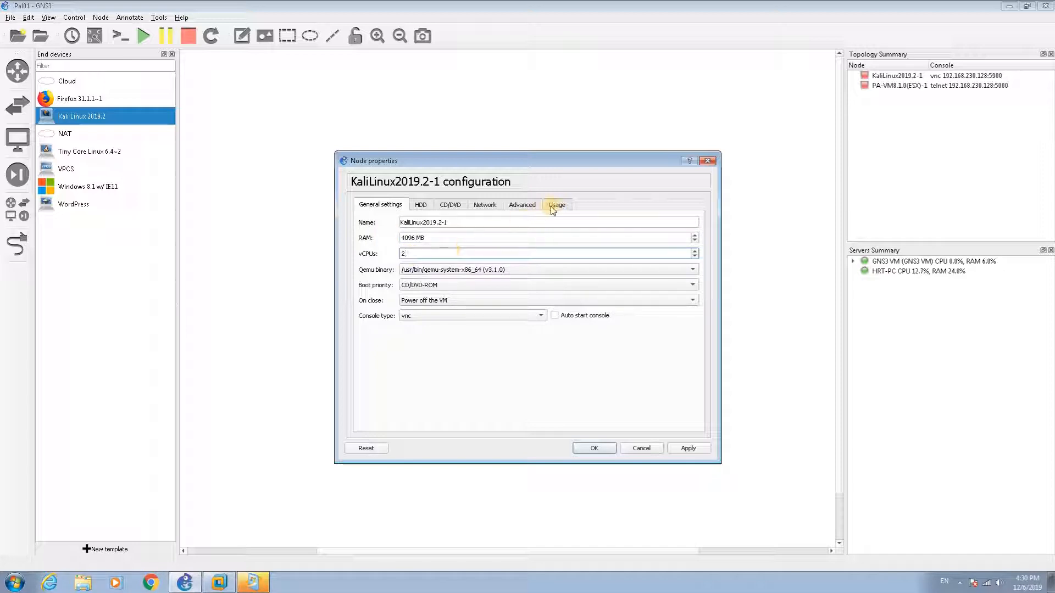
{"action": "left_click", "coordinate": [495, 206]}
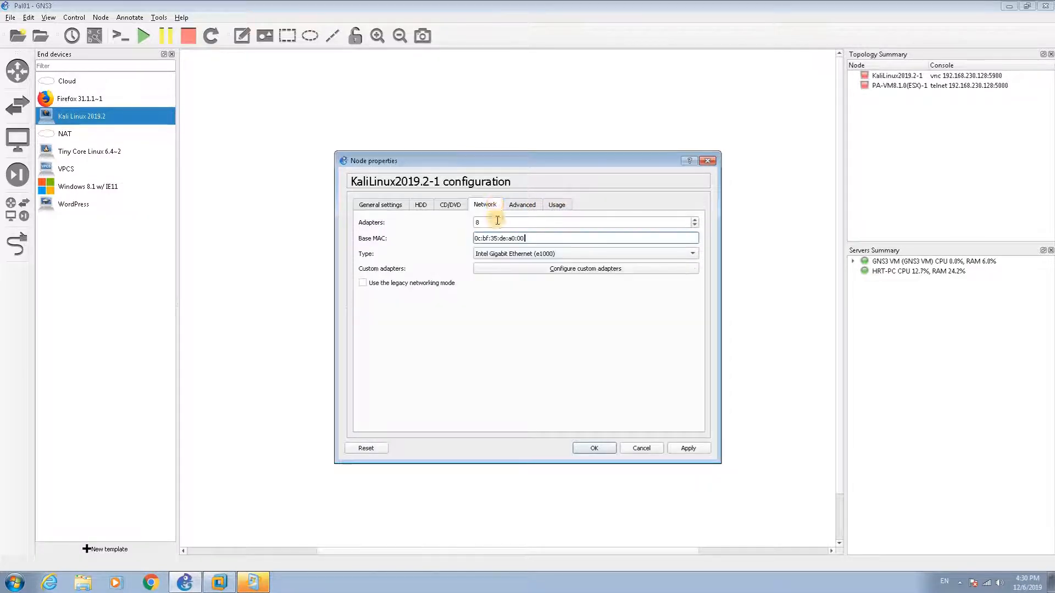
{"action": "double_click", "coordinate": [497, 222]}
{"action": "type", "text": "1"}
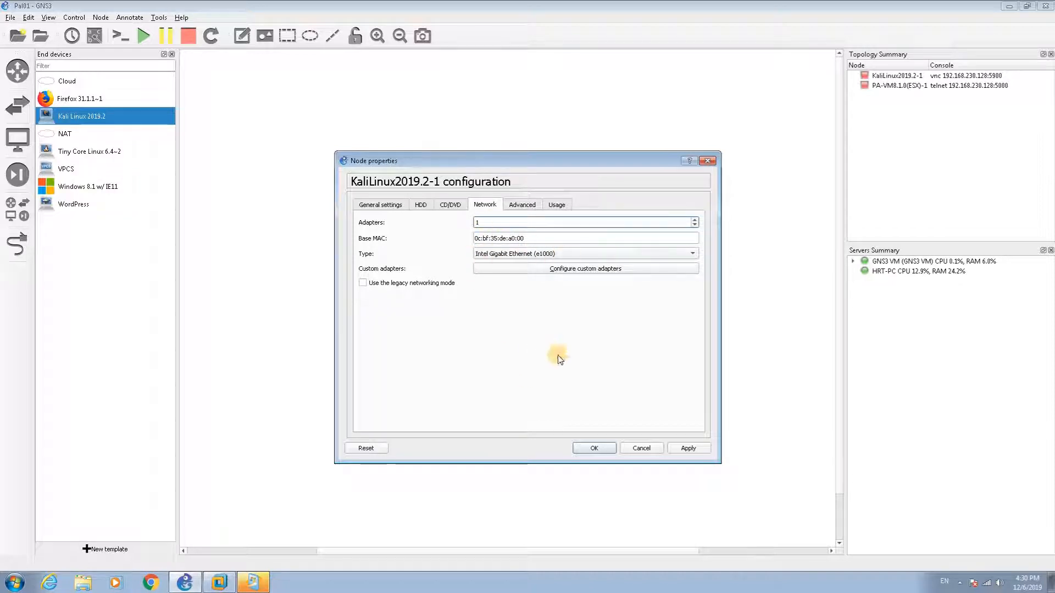
{"action": "left_click", "coordinate": [596, 449]}
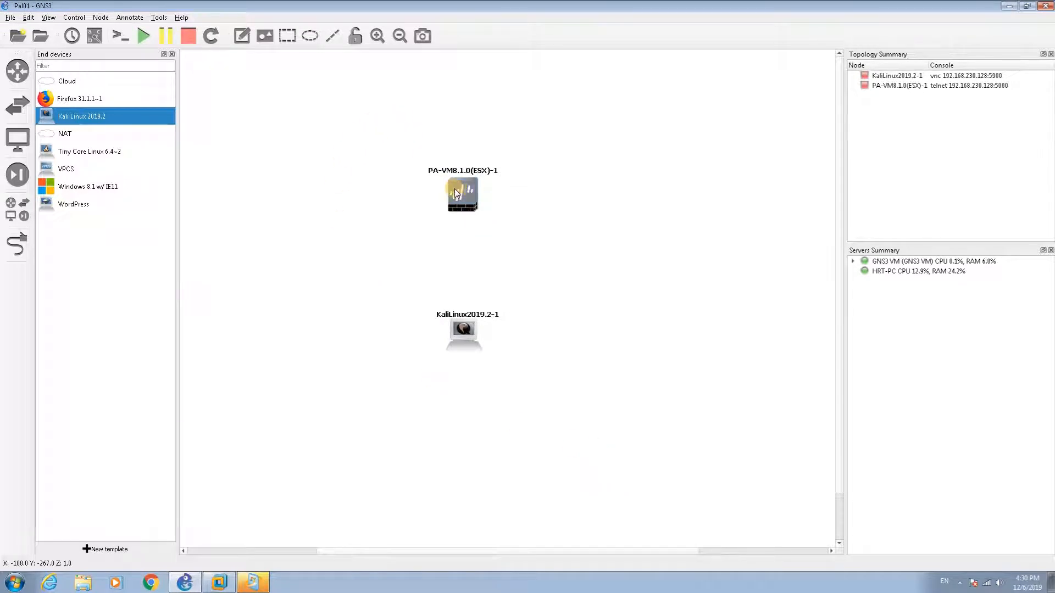
Step: Set the PA-VM firewall node's vCPU count to 2
{"action": "right_click", "coordinate": [460, 197]}
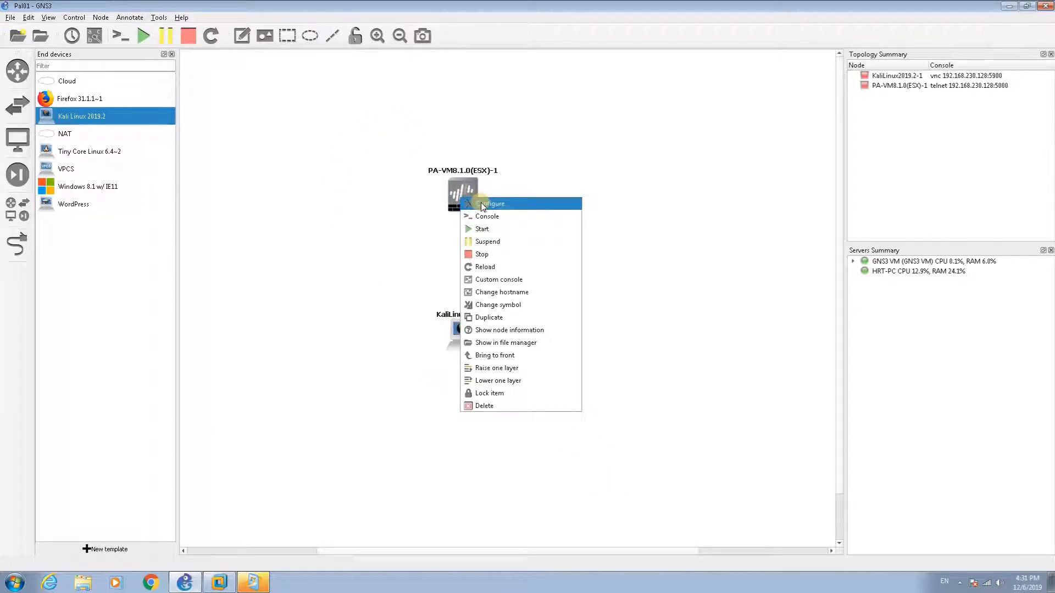
{"action": "left_click", "coordinate": [481, 204]}
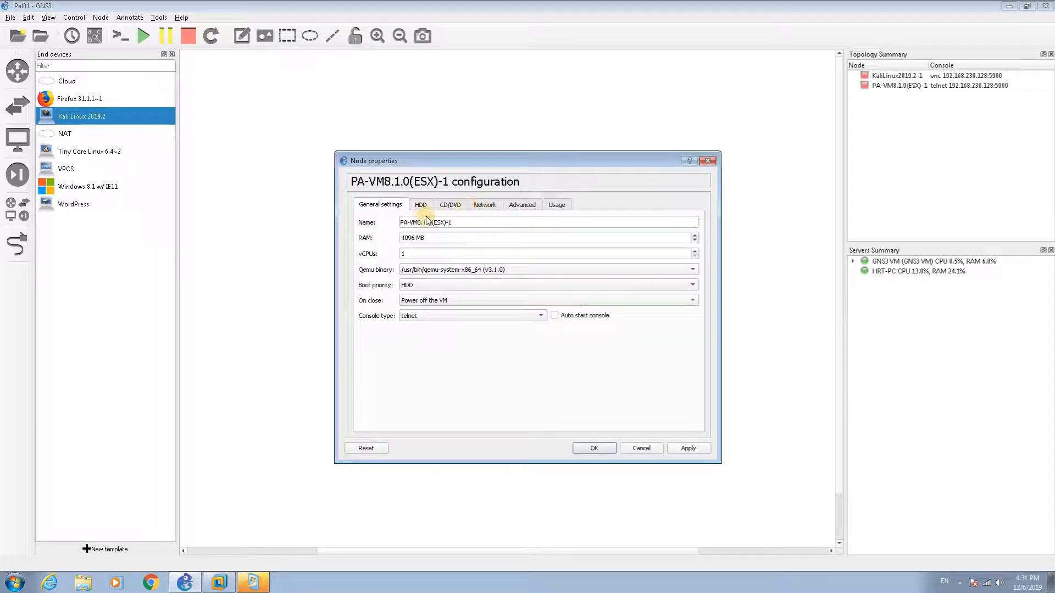
{"action": "double_click", "coordinate": [415, 254]}
{"action": "type", "text": "2"}
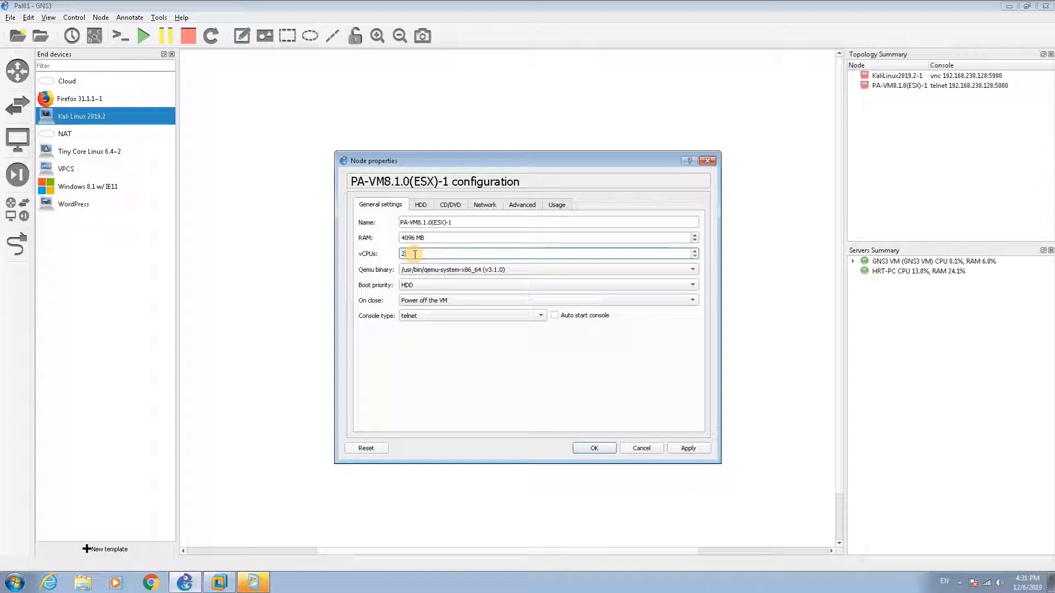
Step: Give the firewall 3 network adapters of type Intel Gigabit Ethernet (e1000) and save
{"action": "left_click", "coordinate": [485, 205]}
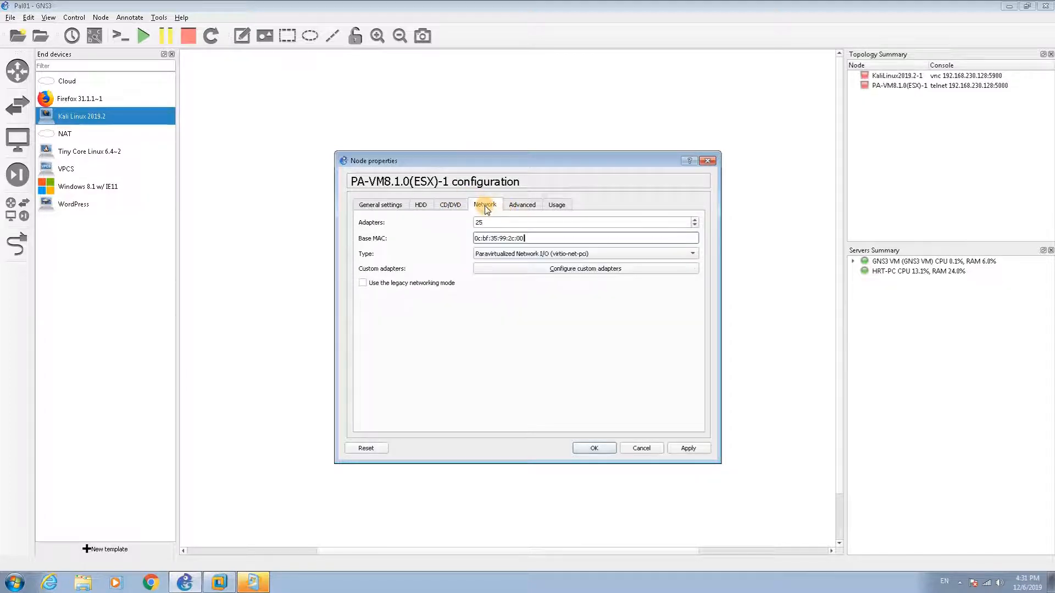
{"action": "double_click", "coordinate": [496, 221]}
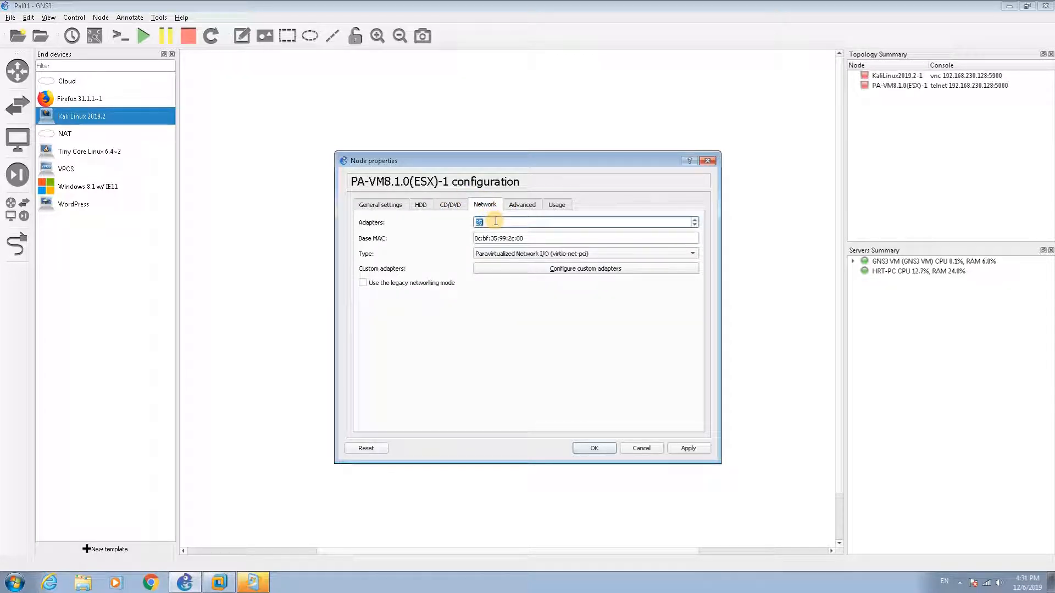
{"action": "type", "text": "3"}
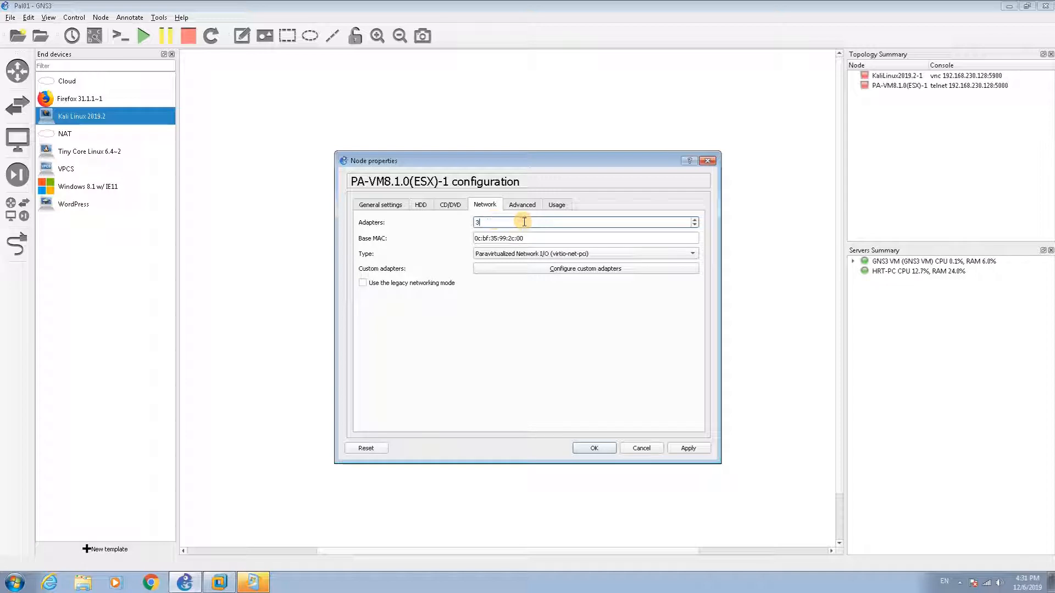
{"action": "left_click", "coordinate": [524, 255]}
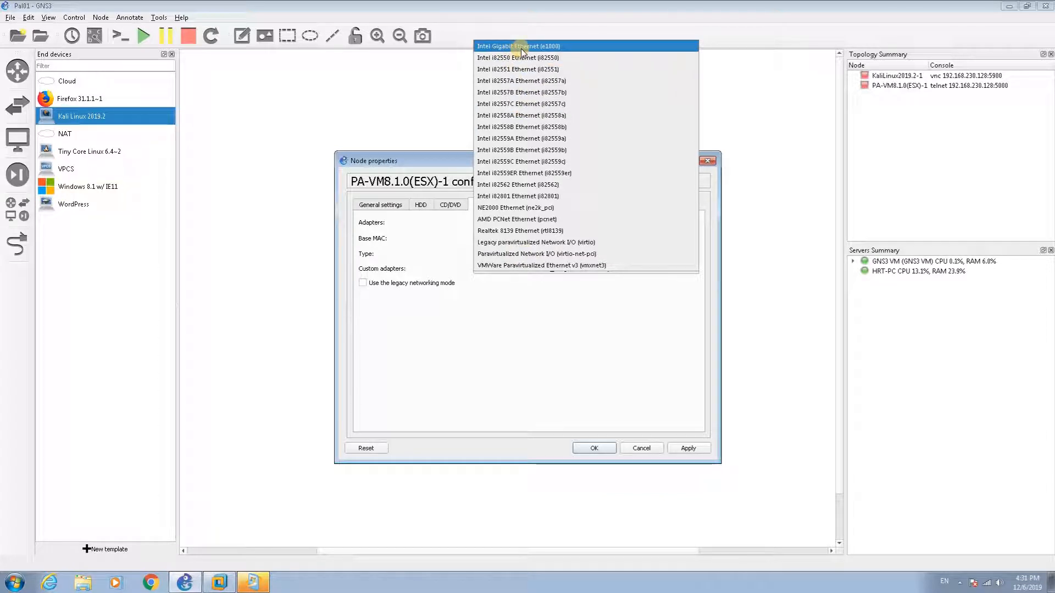
{"action": "left_click", "coordinate": [538, 48]}
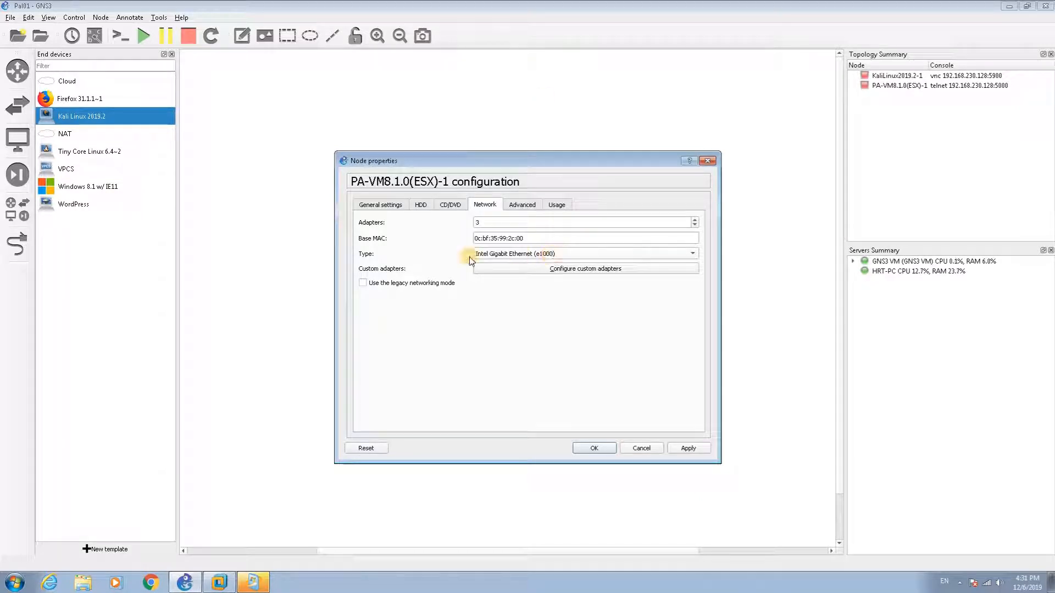
{"action": "left_click", "coordinate": [504, 255]}
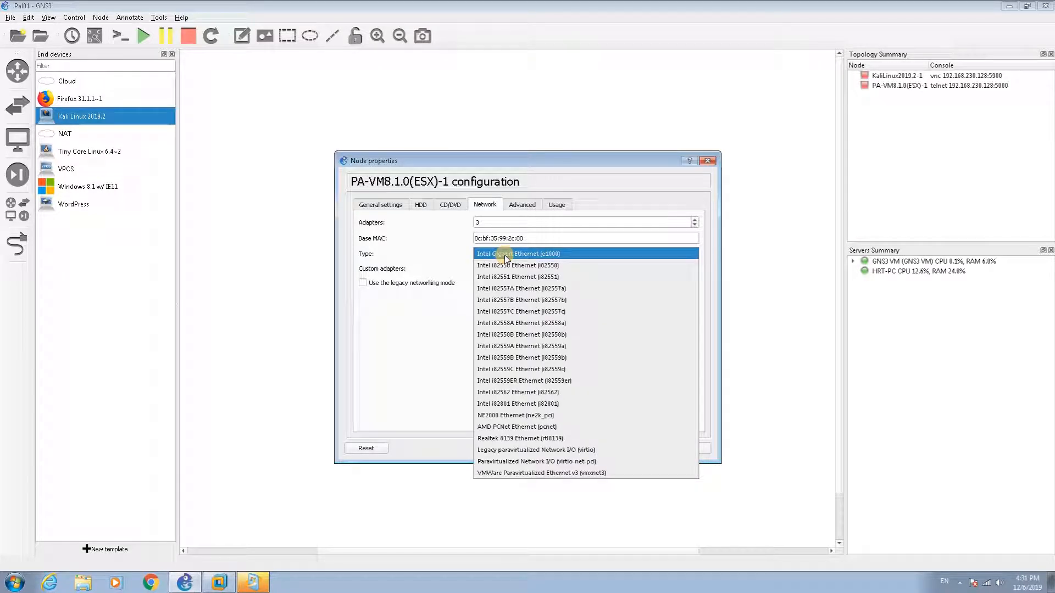
{"action": "left_click", "coordinate": [504, 255]}
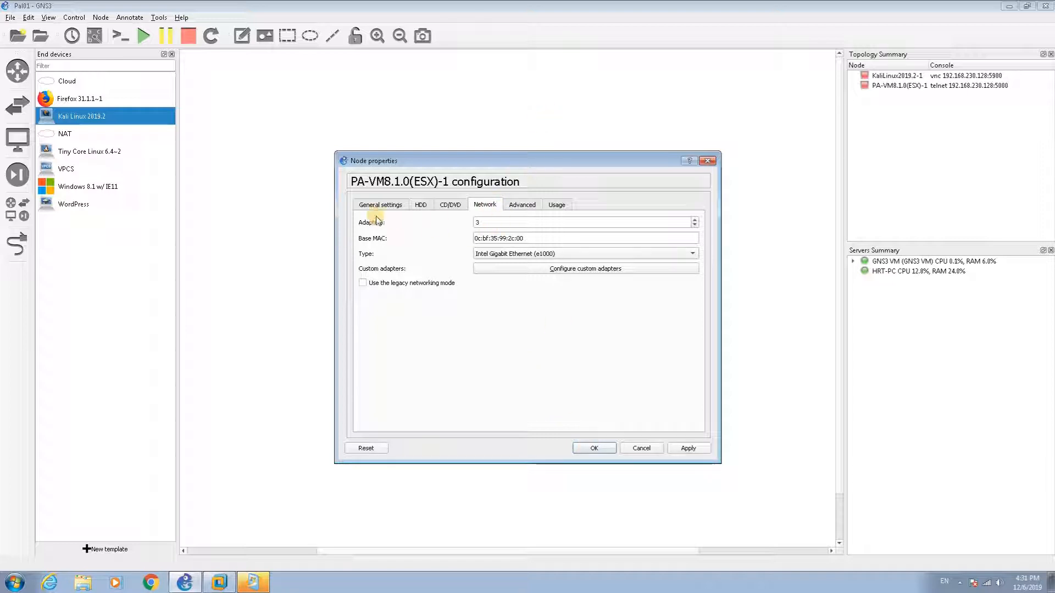
{"action": "left_click", "coordinate": [590, 445]}
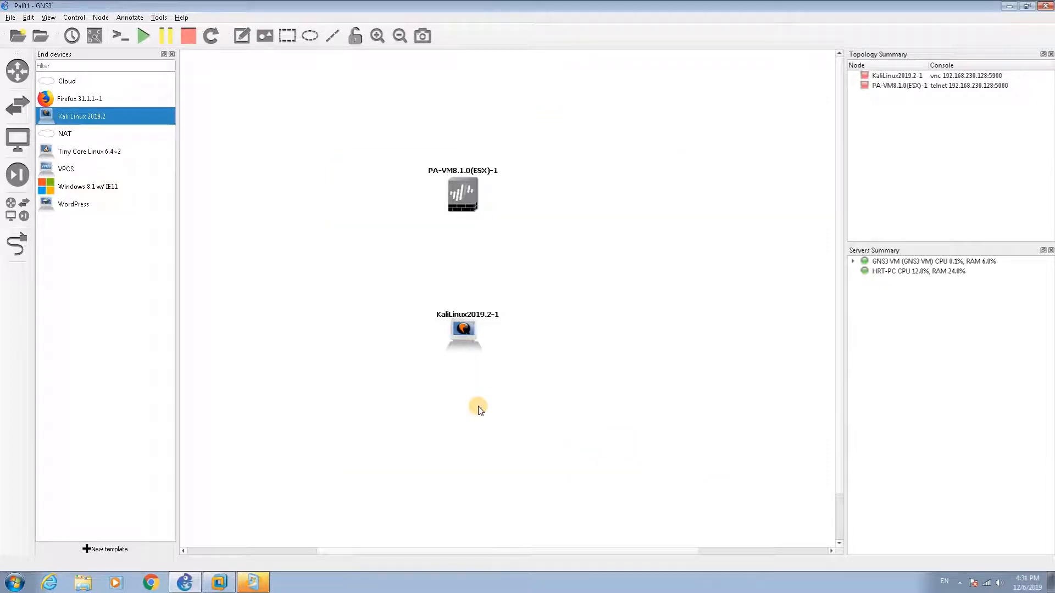
Step: Link Kali's interface to the PA-VM management interface, then start all devices
{"action": "left_click", "coordinate": [17, 244]}
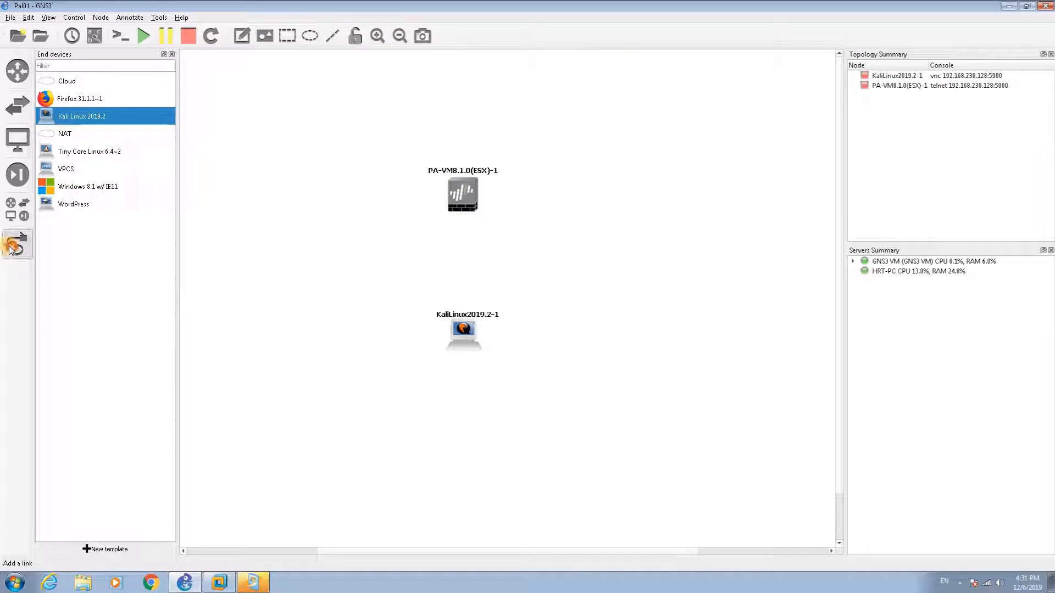
{"action": "left_click", "coordinate": [463, 335]}
{"action": "left_click", "coordinate": [485, 343]}
{"action": "left_click", "coordinate": [467, 206]}
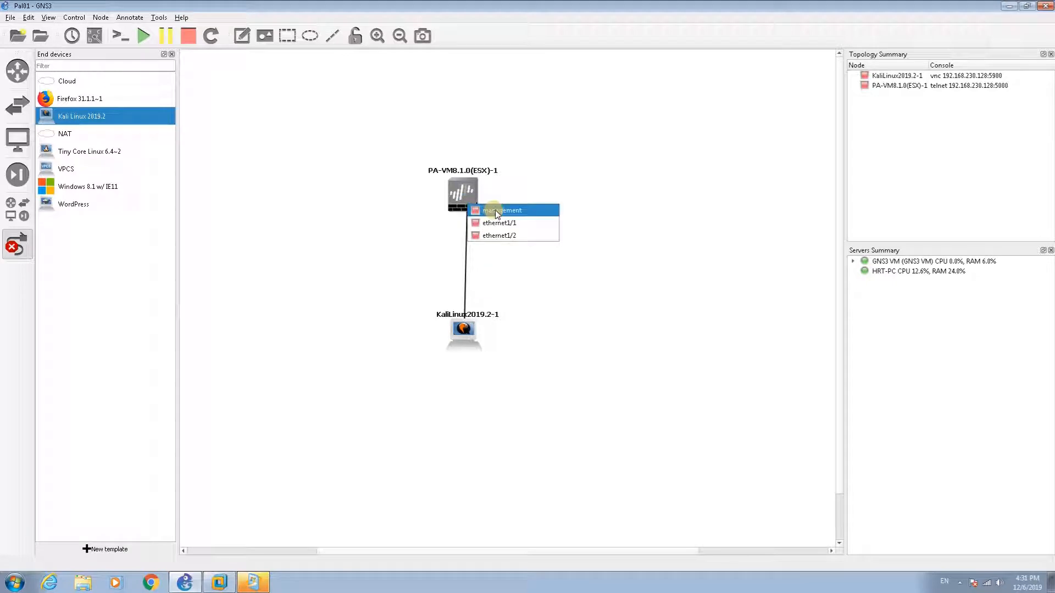
{"action": "left_click", "coordinate": [495, 210]}
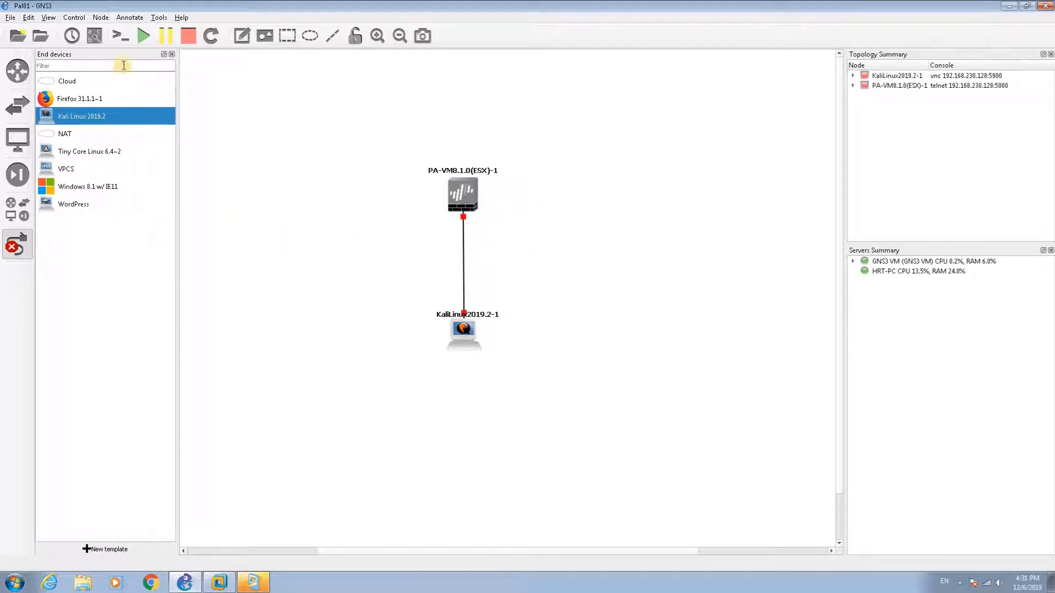
{"action": "left_click", "coordinate": [143, 37]}
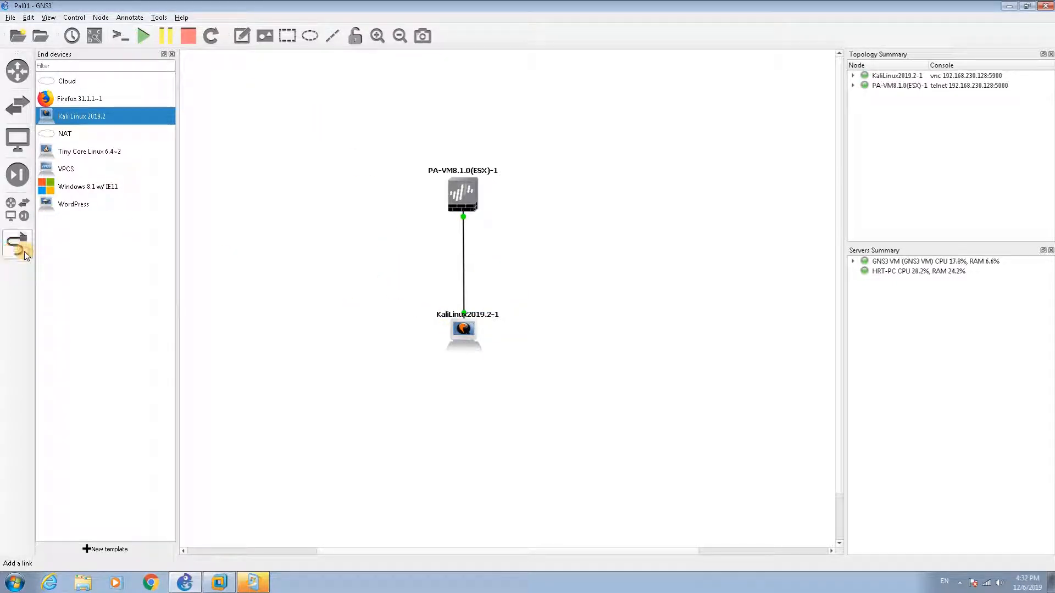
Step: Open the Kali node's console and boot the Live (amd64) option
{"action": "right_click", "coordinate": [463, 338]}
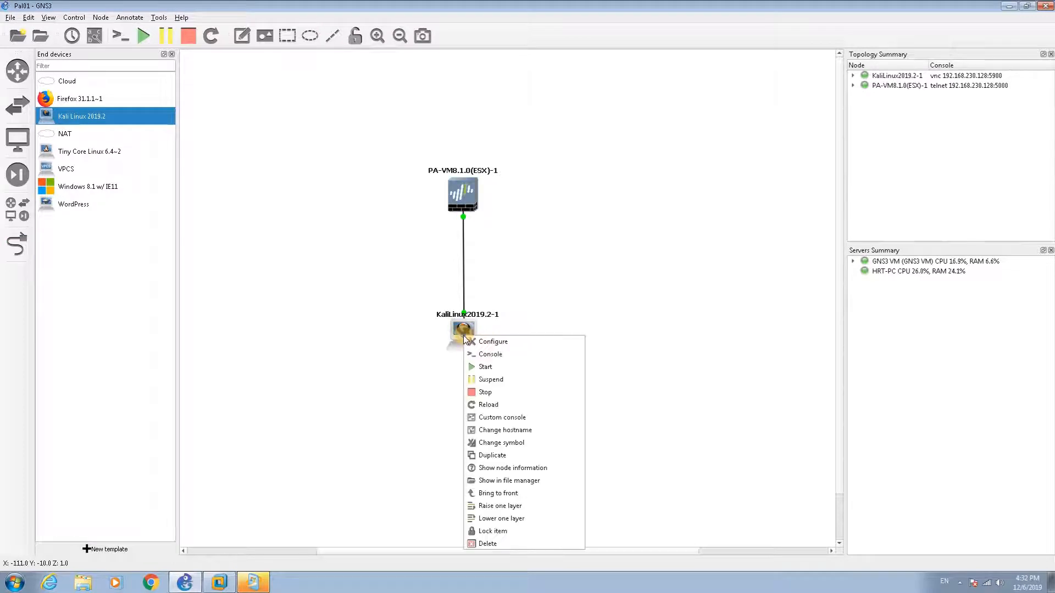
{"action": "left_click", "coordinate": [489, 355]}
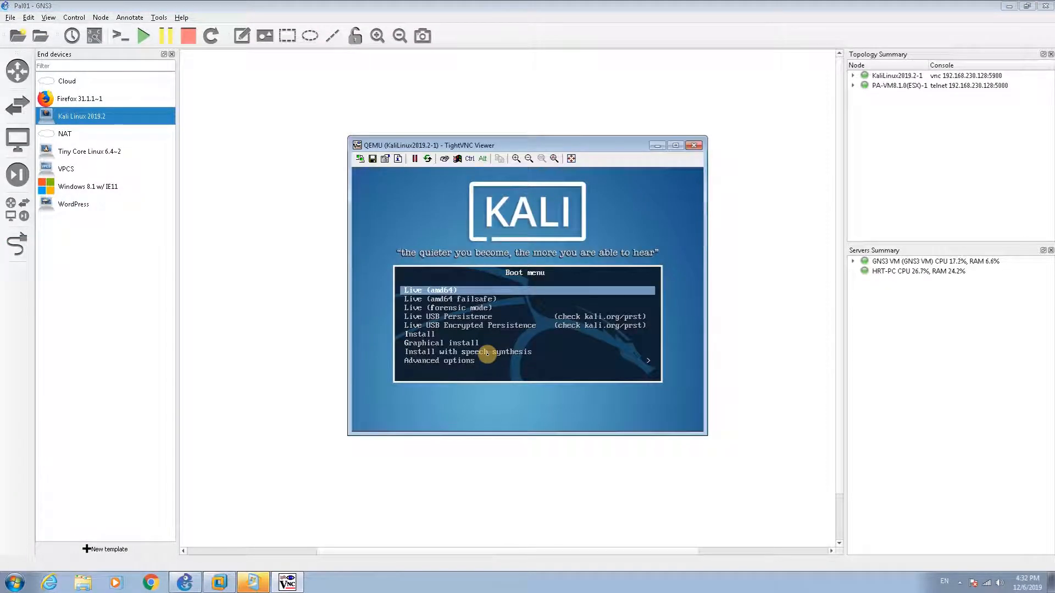
{"action": "key", "text": "Return"}
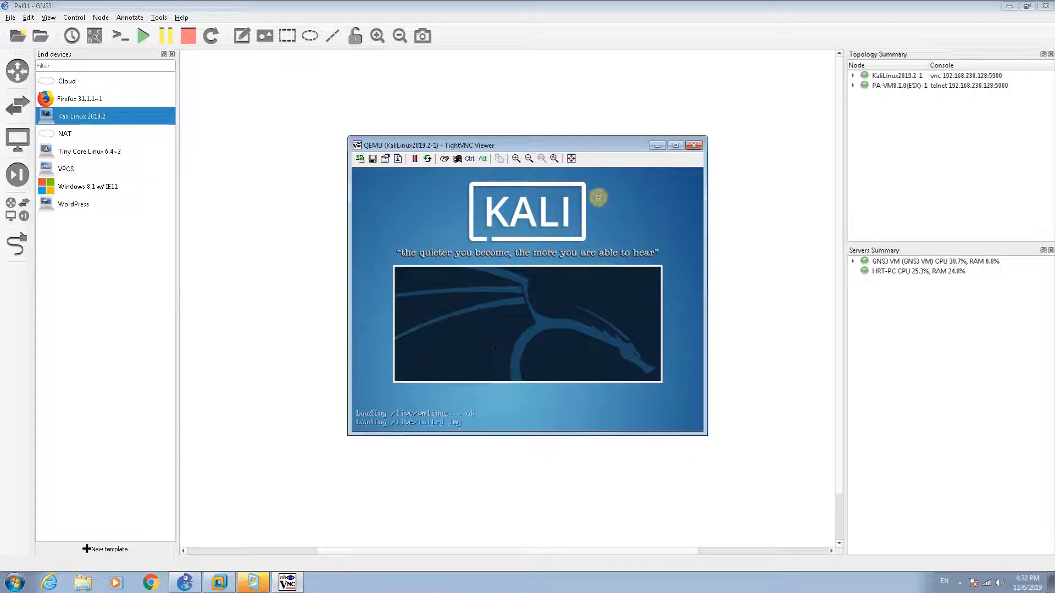
Step: Minimize the Kali viewer, check the PA-VM firewall's boot console, then close it
{"action": "left_click", "coordinate": [654, 146]}
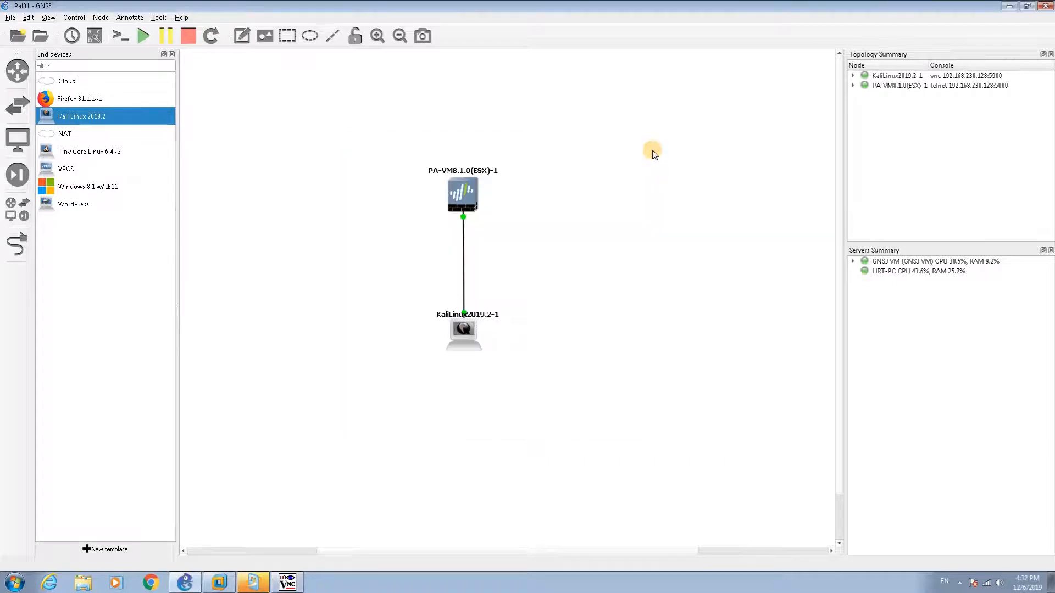
{"action": "right_click", "coordinate": [470, 193]}
{"action": "left_click", "coordinate": [491, 212]}
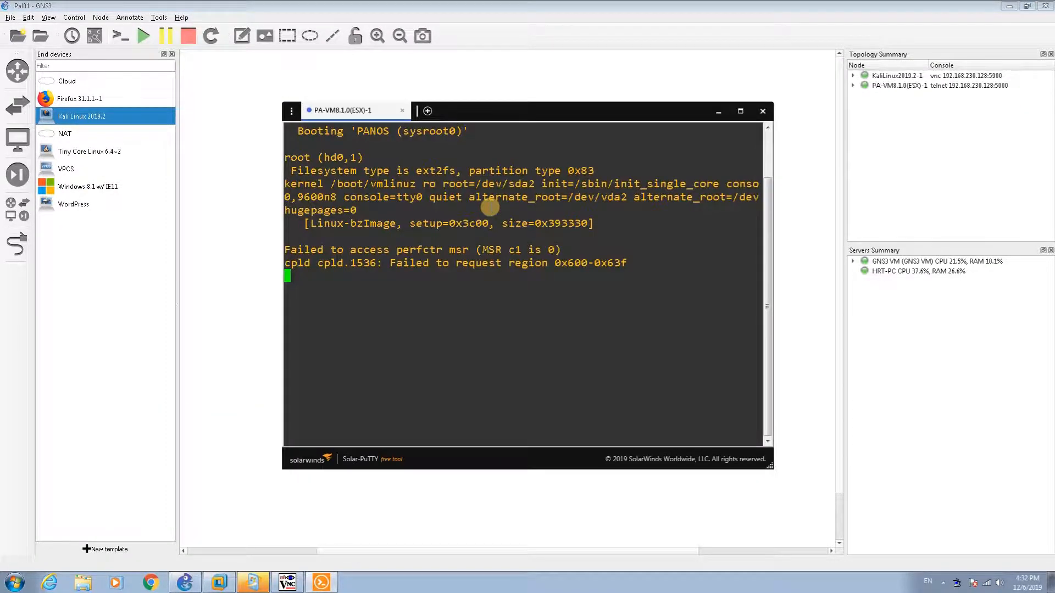
{"action": "left_click", "coordinate": [761, 112]}
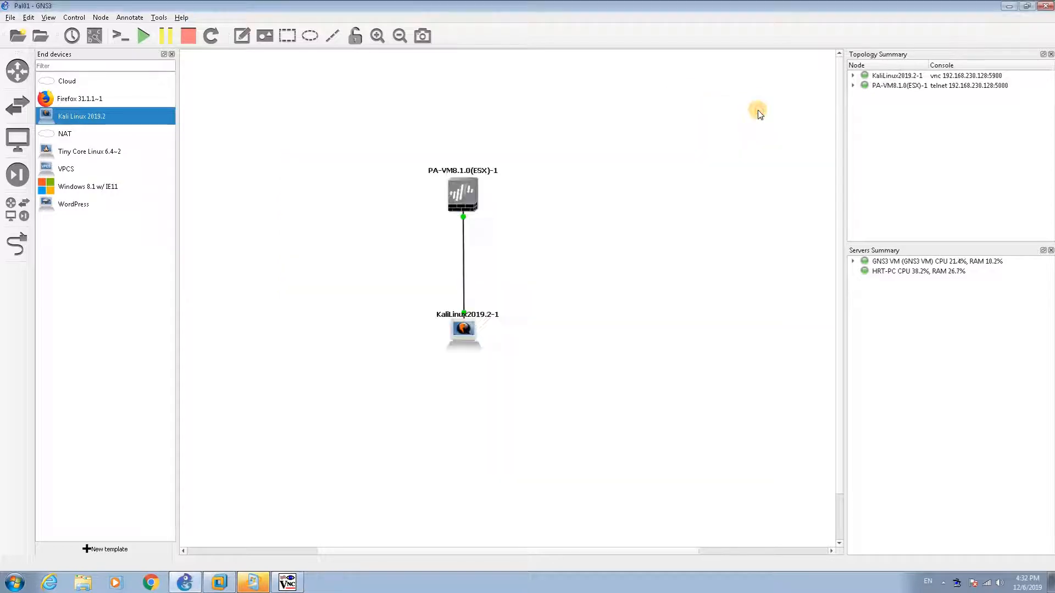
Step: Set the firewall's custom console to standalone PuTTY, open it, then minimize PuTTY
{"action": "right_click", "coordinate": [459, 194]}
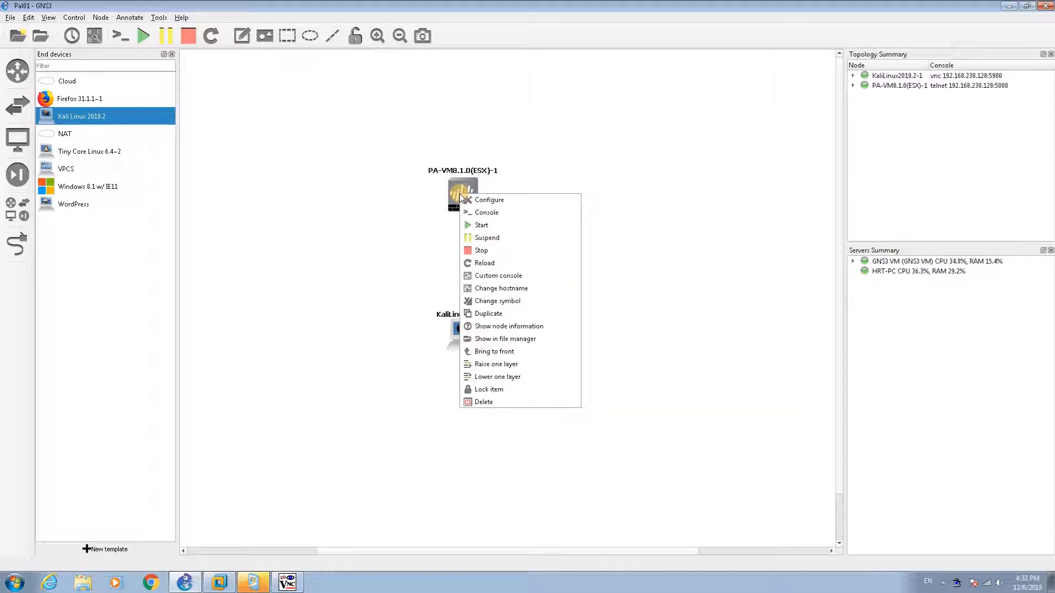
{"action": "left_click", "coordinate": [496, 289]}
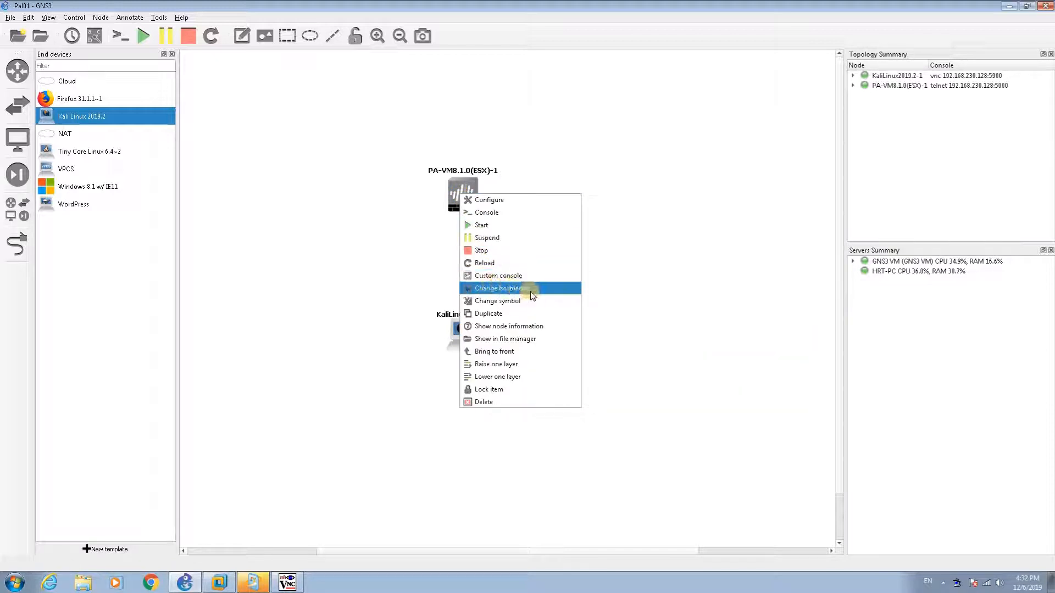
{"action": "left_click", "coordinate": [500, 277]}
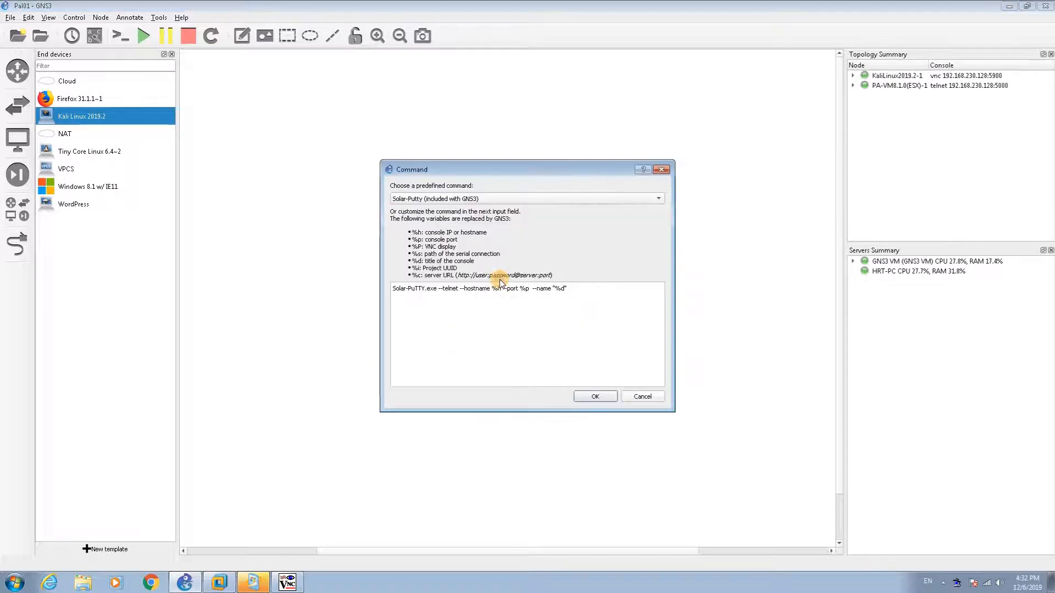
{"action": "left_click", "coordinate": [485, 199]}
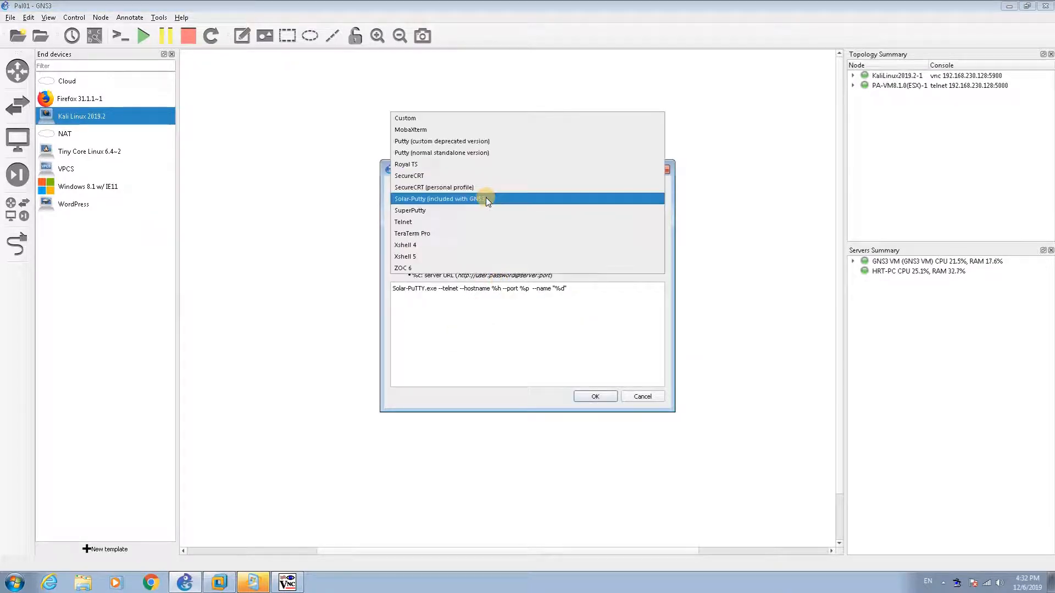
{"action": "left_click", "coordinate": [462, 154]}
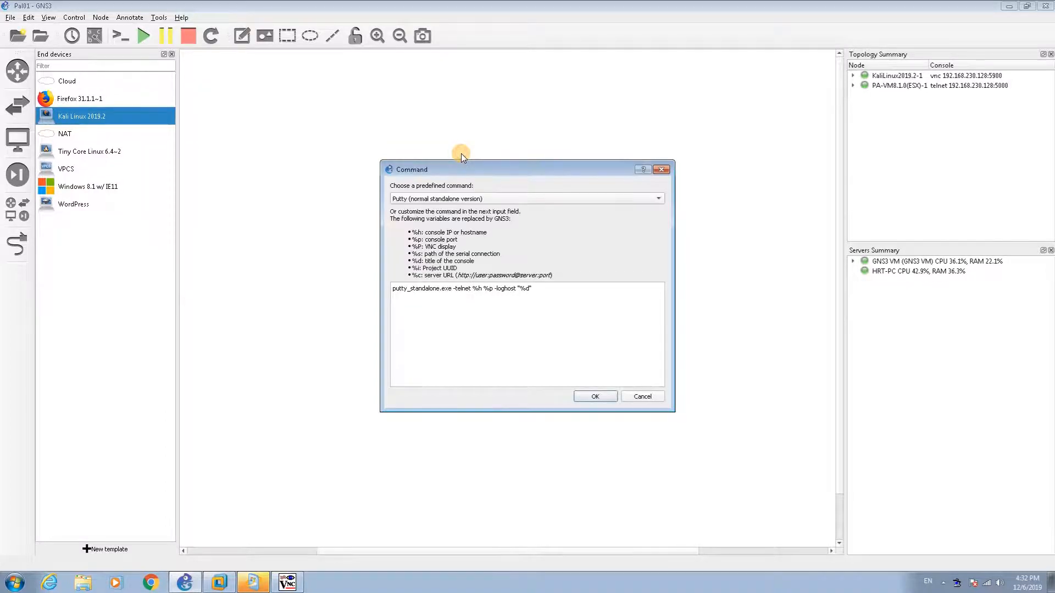
{"action": "left_click", "coordinate": [599, 400]}
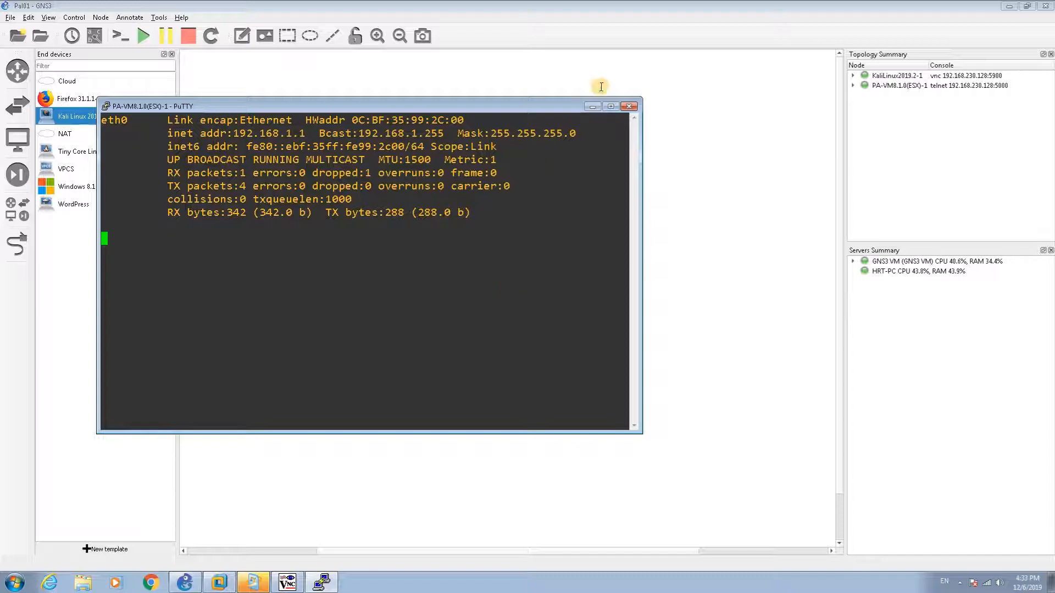
{"action": "left_click", "coordinate": [593, 105]}
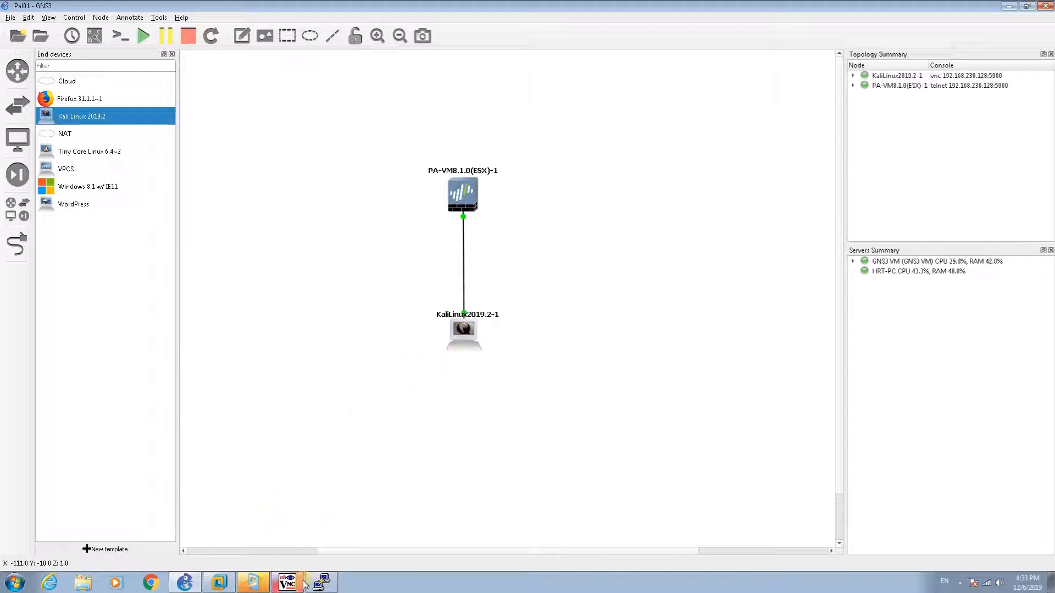
Step: Restore and maximize the Kali viewer, then open the Wired connection's detailed settings
{"action": "mouse_move", "coordinate": [291, 585]}
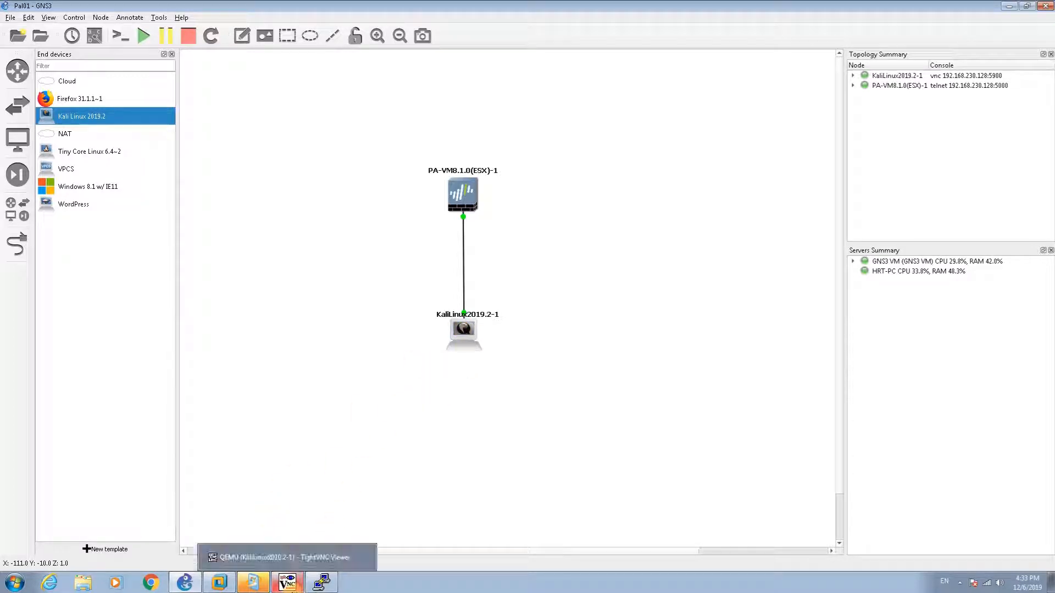
{"action": "left_click", "coordinate": [305, 558]}
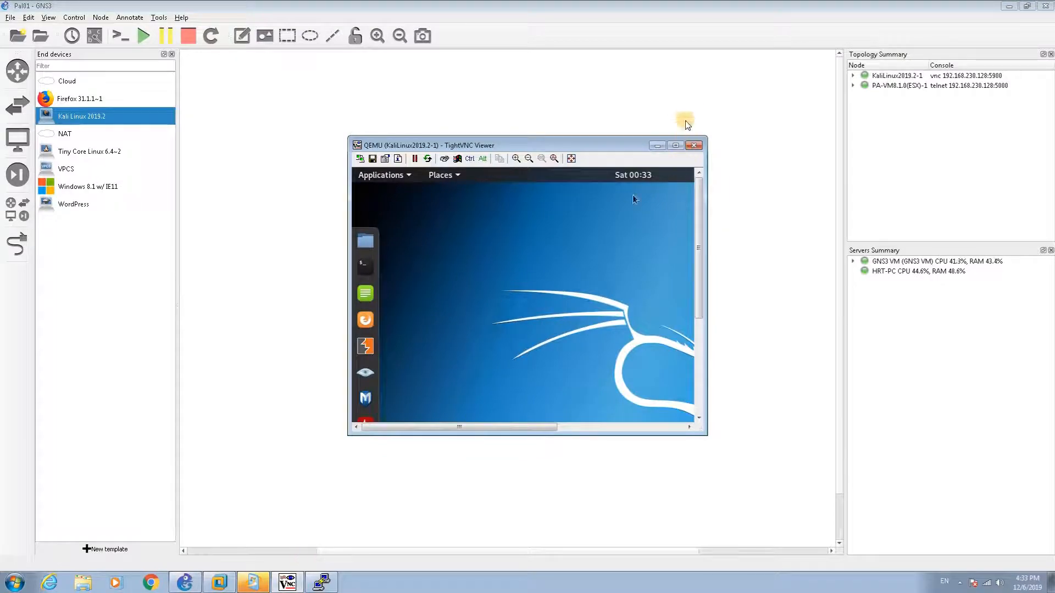
{"action": "left_click", "coordinate": [675, 145]}
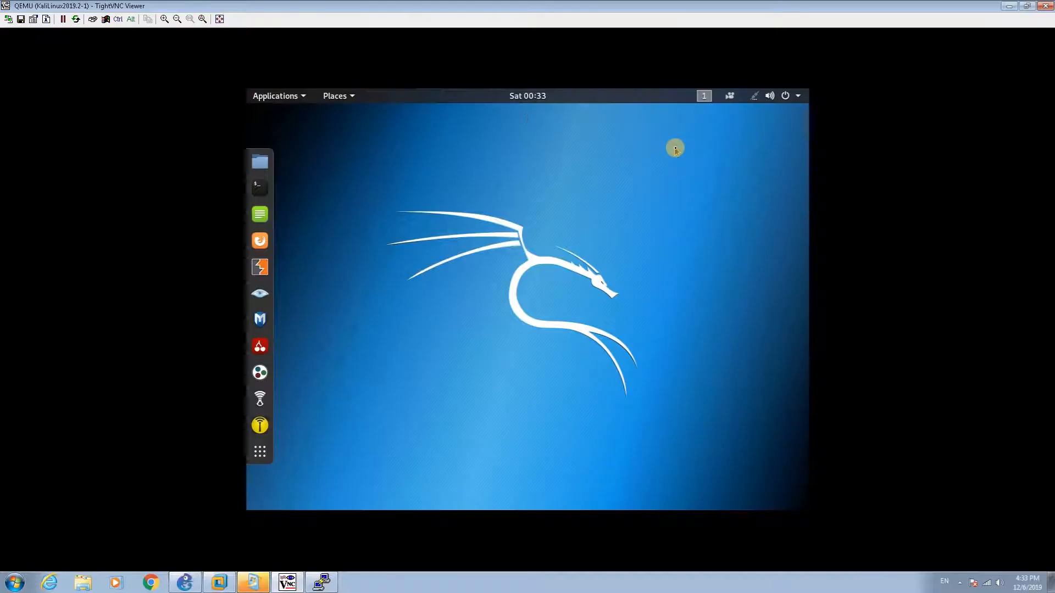
{"action": "left_click", "coordinate": [753, 96]}
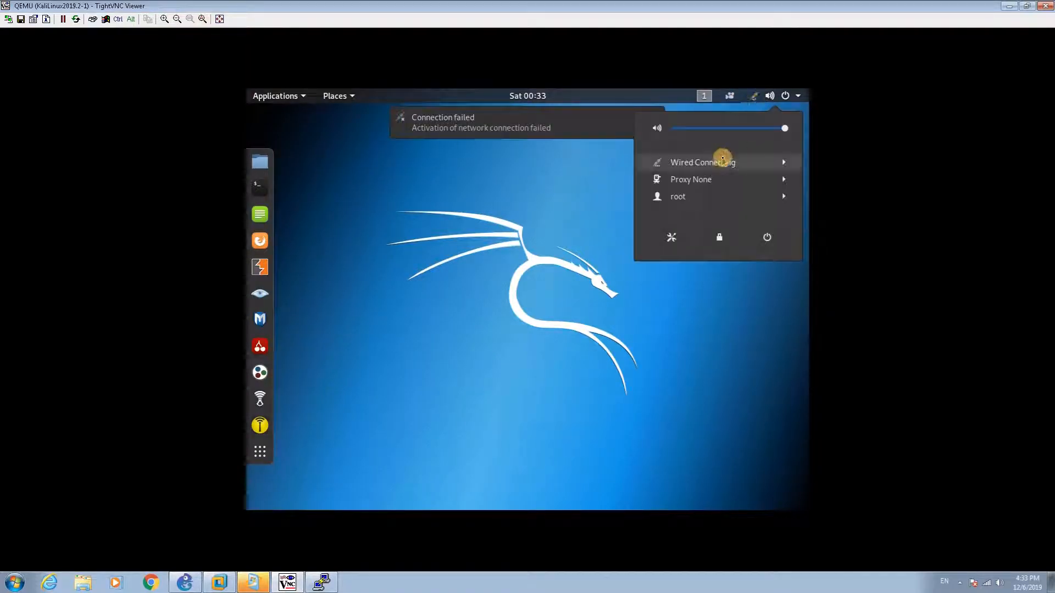
{"action": "left_click", "coordinate": [720, 161]}
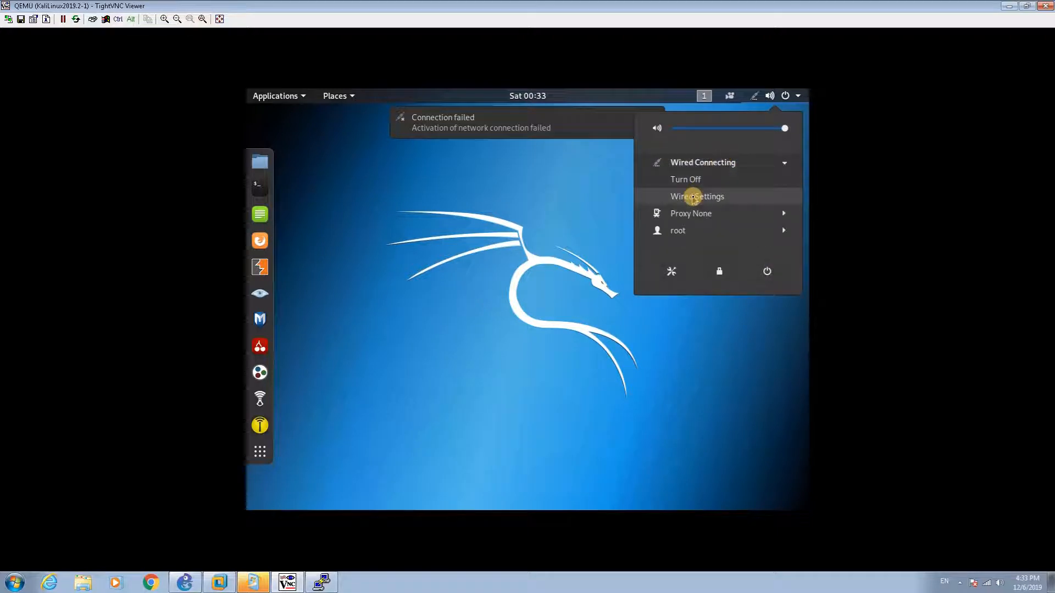
{"action": "left_click", "coordinate": [694, 197]}
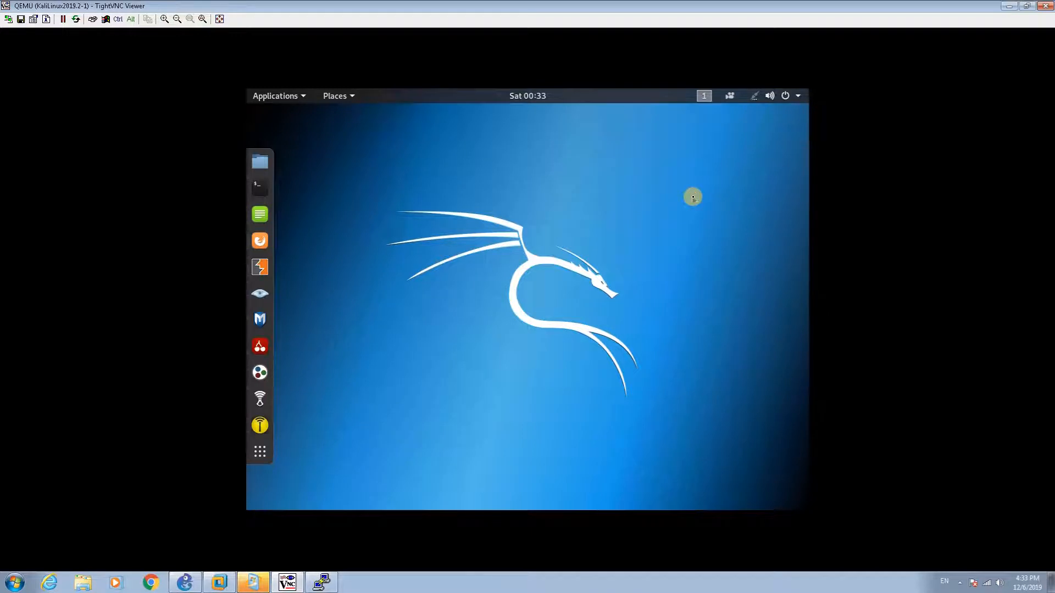
{"action": "left_click", "coordinate": [701, 181]}
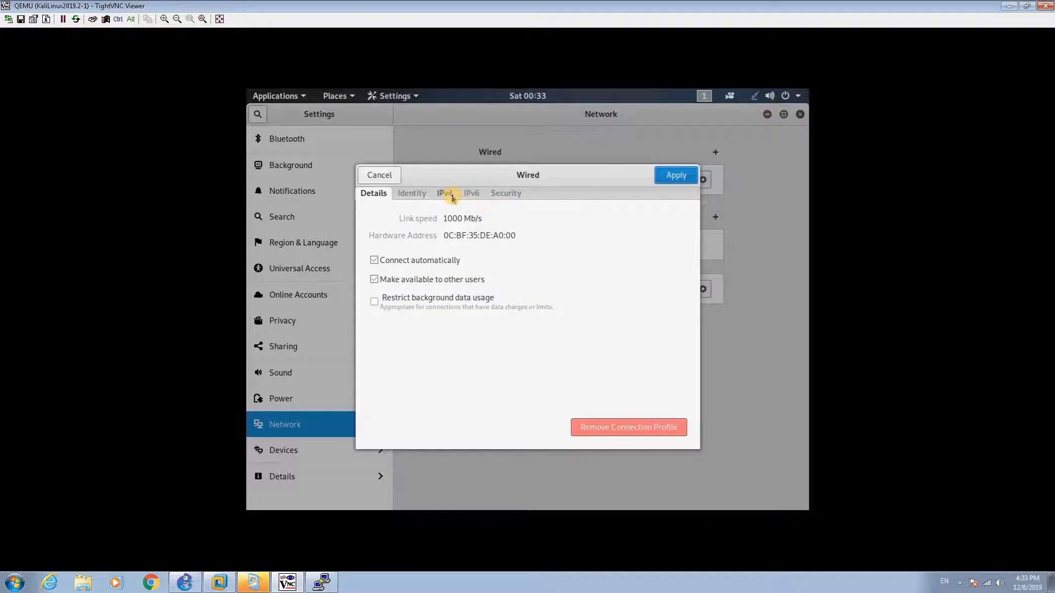
Step: Set Kali's wired IPv4 to Manual: 192.168.1.2, netmask 255.255.255.0, gateway 192.168.1.1
{"action": "left_click", "coordinate": [451, 195]}
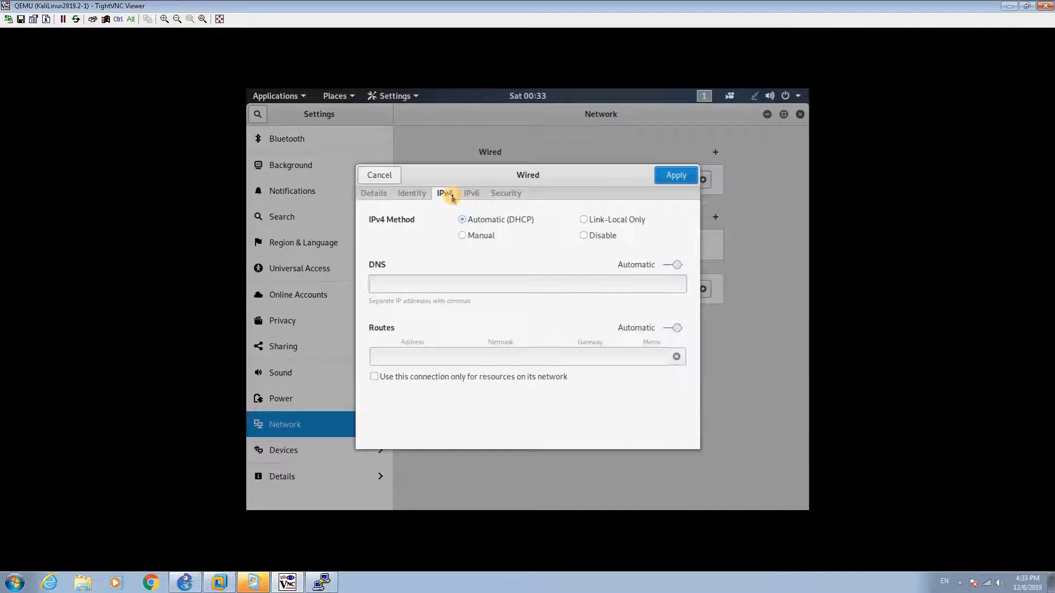
{"action": "left_click", "coordinate": [464, 236]}
{"action": "left_click", "coordinate": [404, 296]}
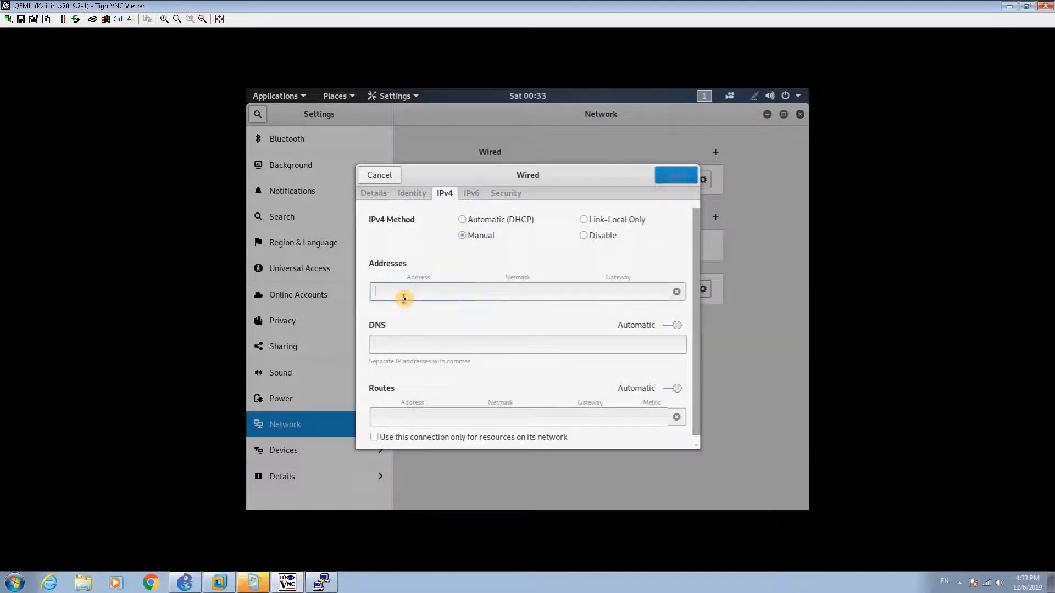
{"action": "type", "text": "192.168"}
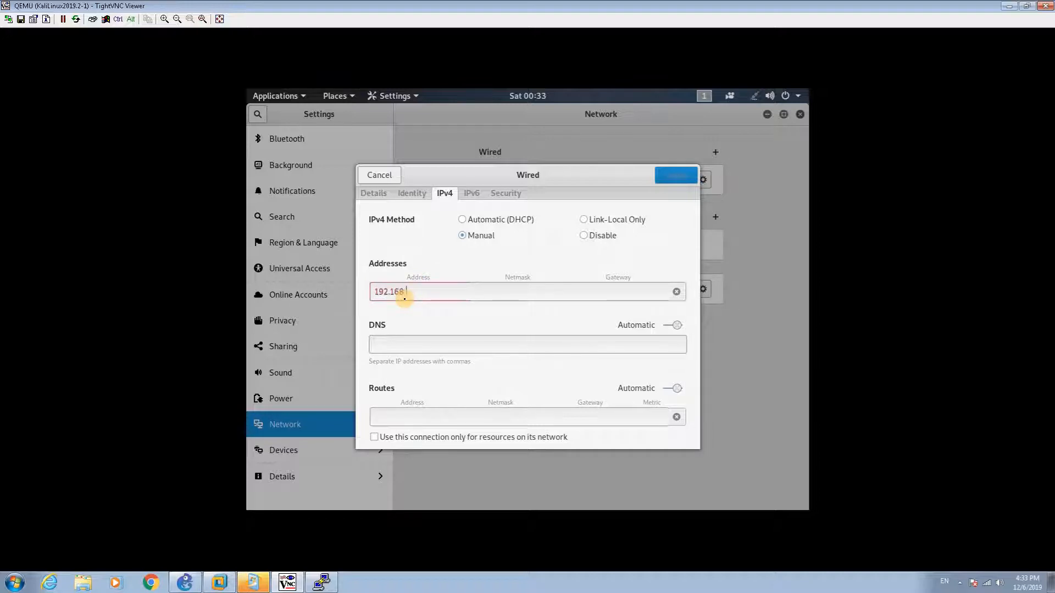
{"action": "type", "text": ".1.2"}
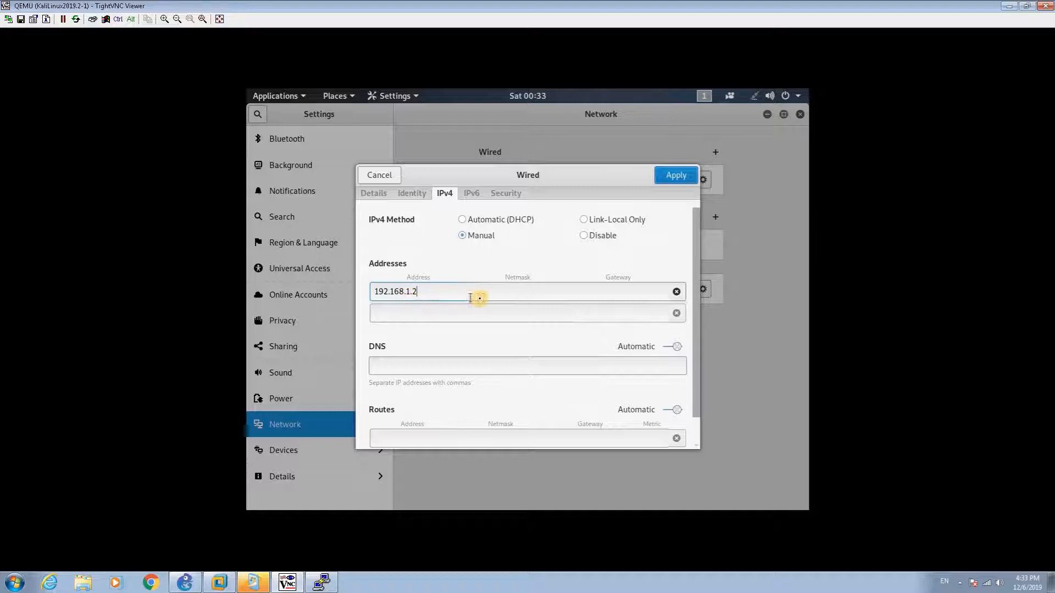
{"action": "left_click", "coordinate": [489, 297]}
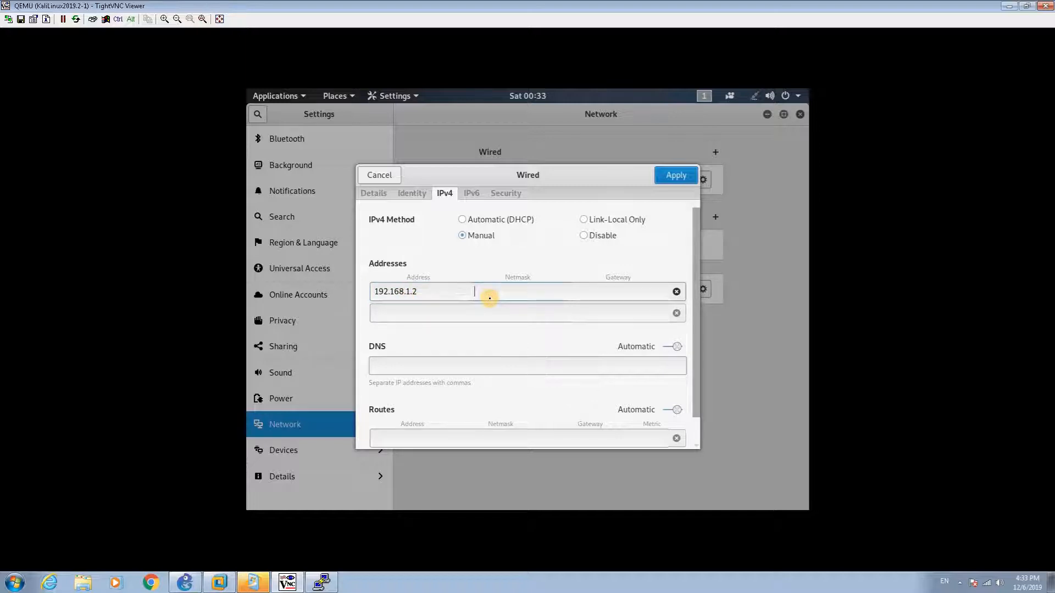
{"action": "type", "text": "255.255.255.0"}
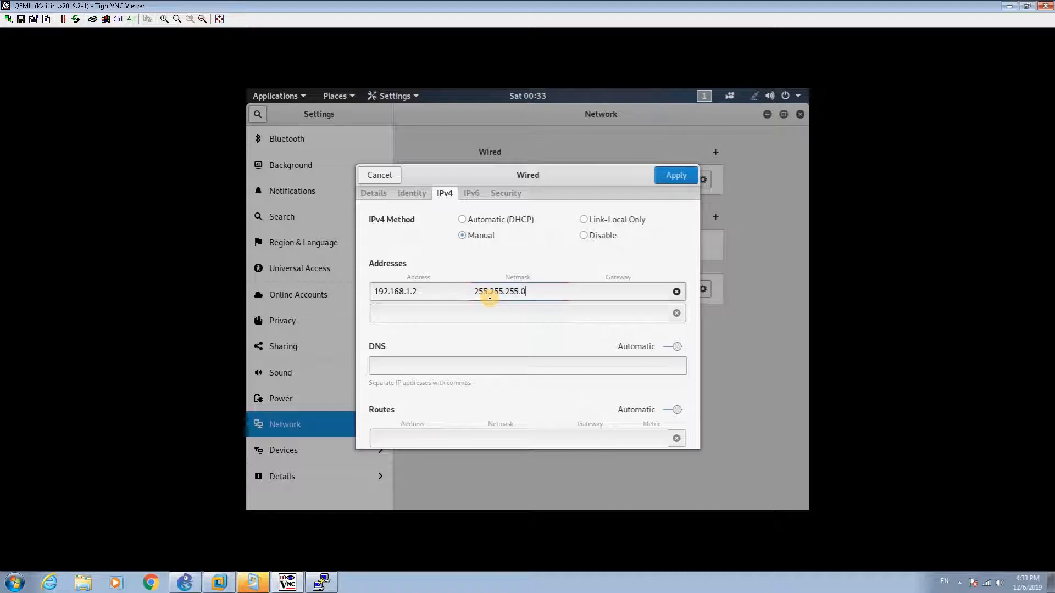
{"action": "key", "text": "Tab"}
{"action": "type", "text": "192.1"}
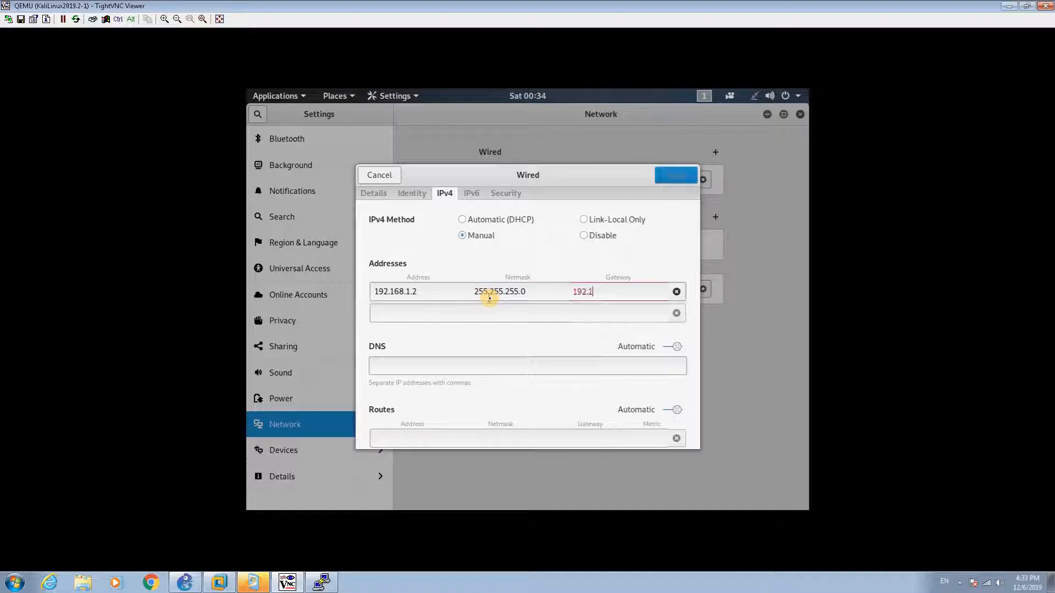
{"action": "type", "text": "68.1.1"}
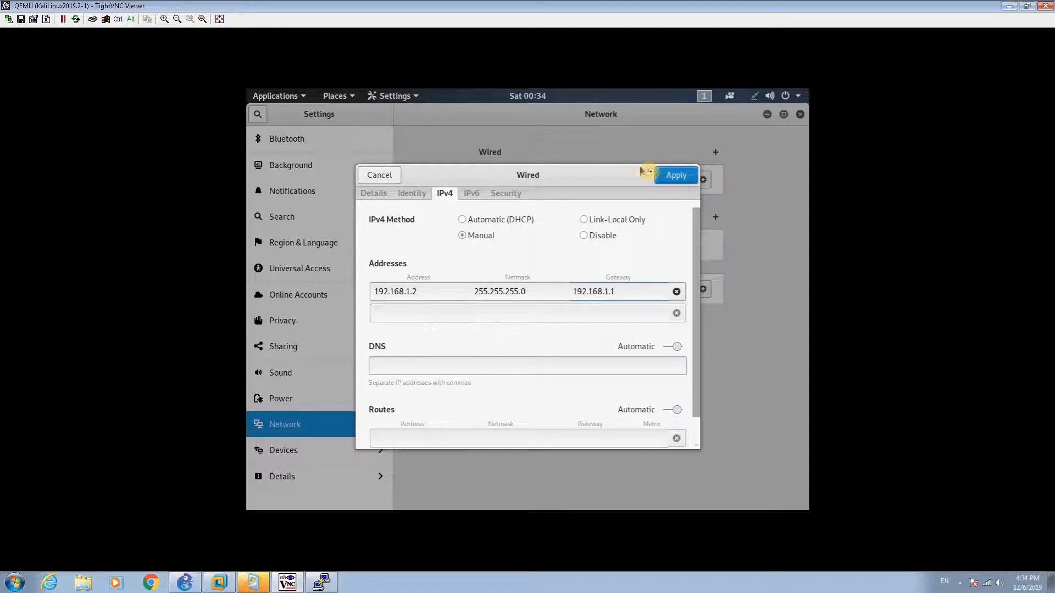
Step: Apply the IPv4 settings, turn the wired connection on and close Settings
{"action": "left_click", "coordinate": [660, 176]}
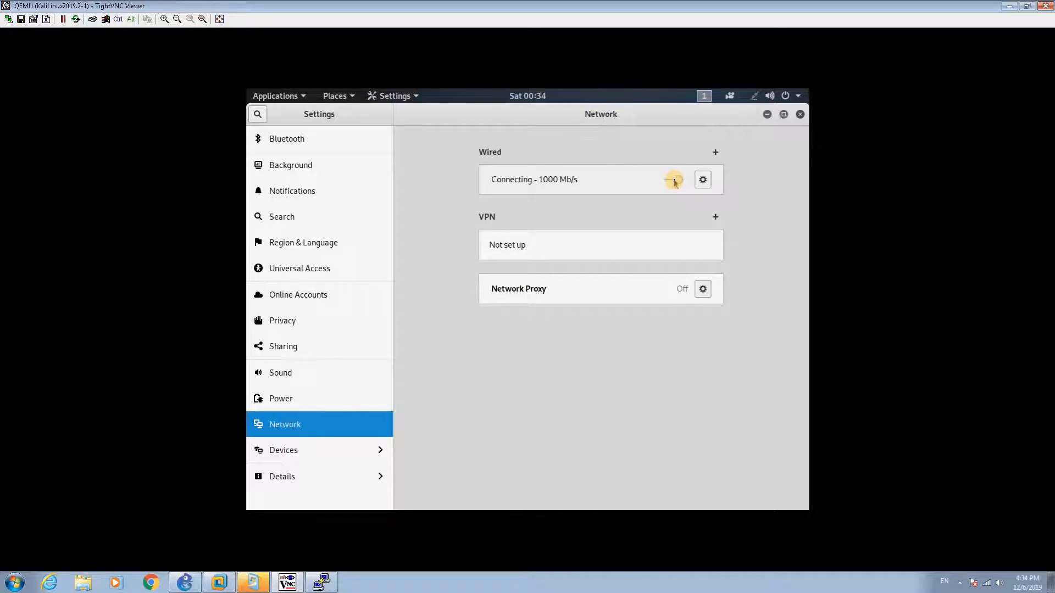
{"action": "left_click", "coordinate": [673, 180]}
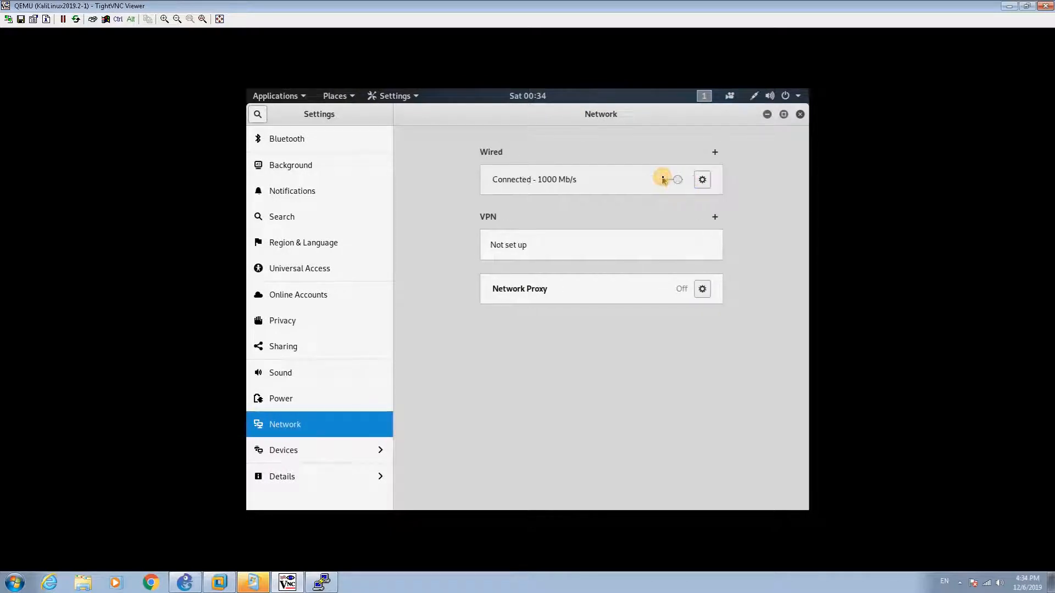
{"action": "left_click", "coordinate": [799, 115]}
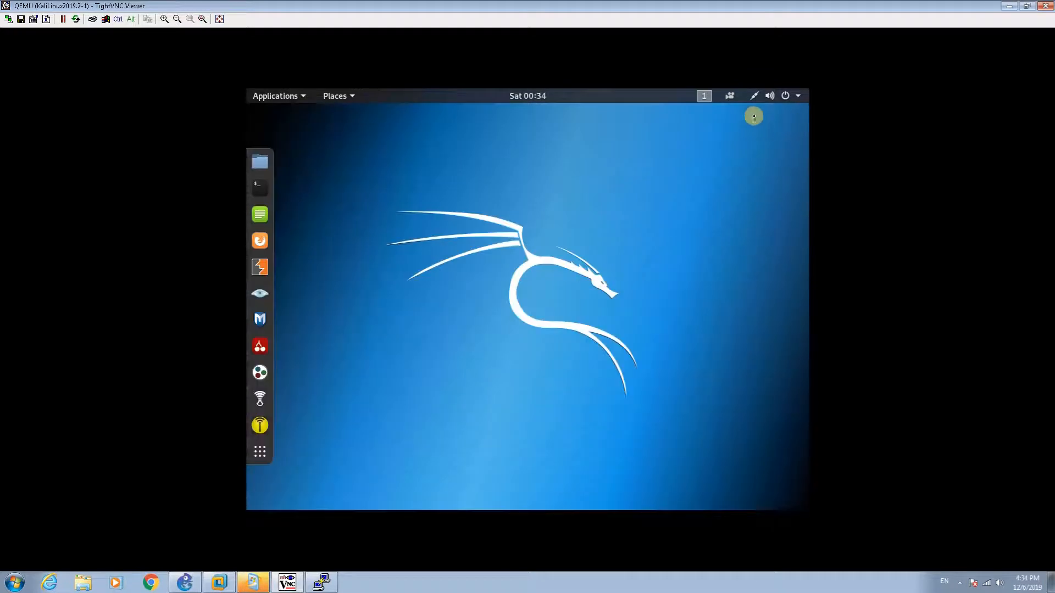
Step: Restore the firewall's PuTTY console, attempt login as admin, then minimize the remote session
{"action": "left_click", "coordinate": [1010, 6]}
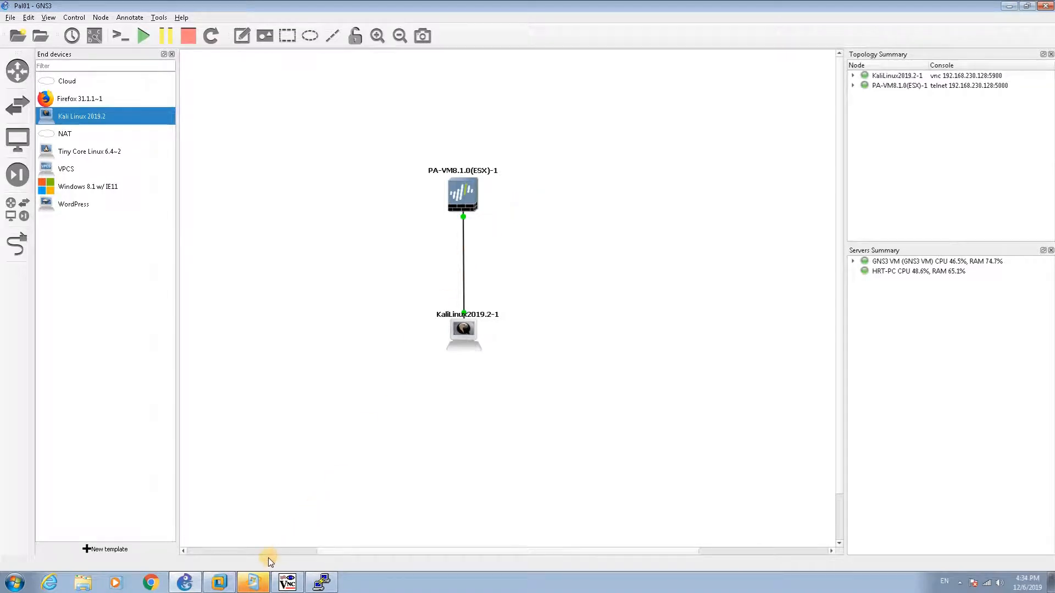
{"action": "left_click", "coordinate": [322, 583]}
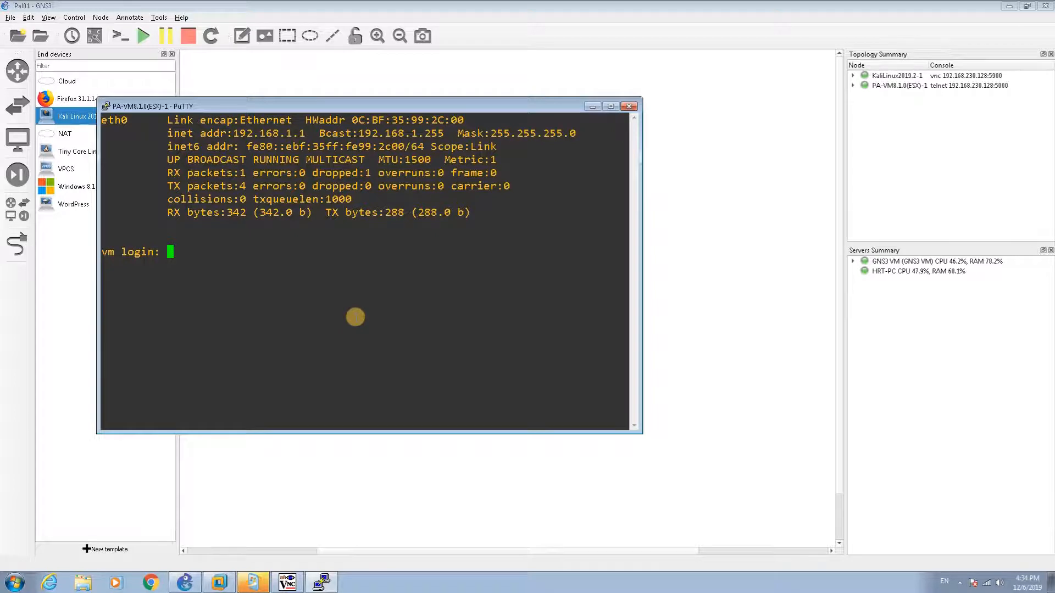
{"action": "type", "text": "admin"}
{"action": "key", "text": "Return"}
{"action": "key", "text": "Return"}
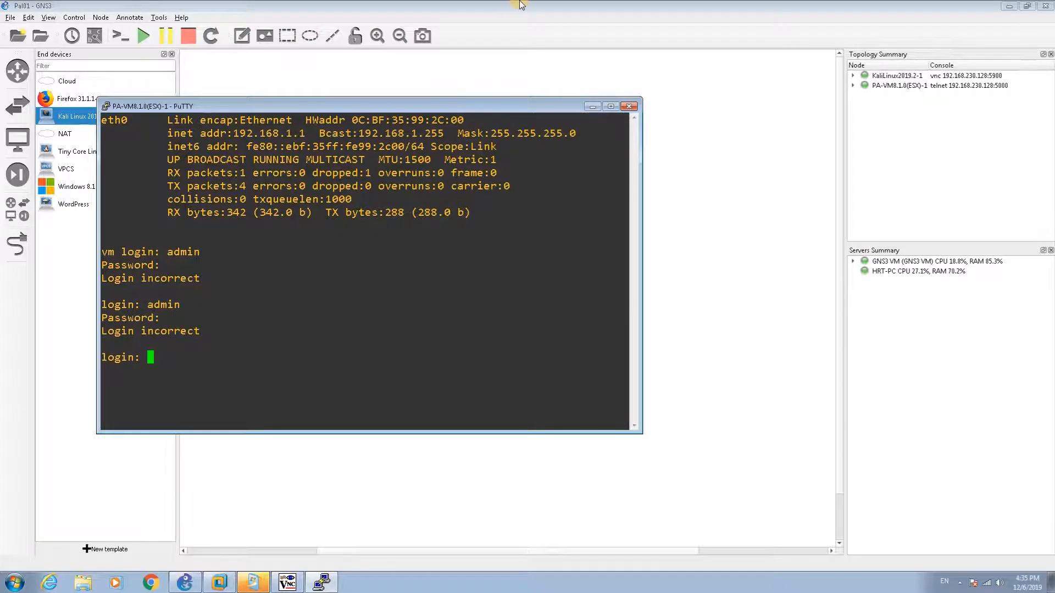
{"action": "mouse_move", "coordinate": [486, 4]}
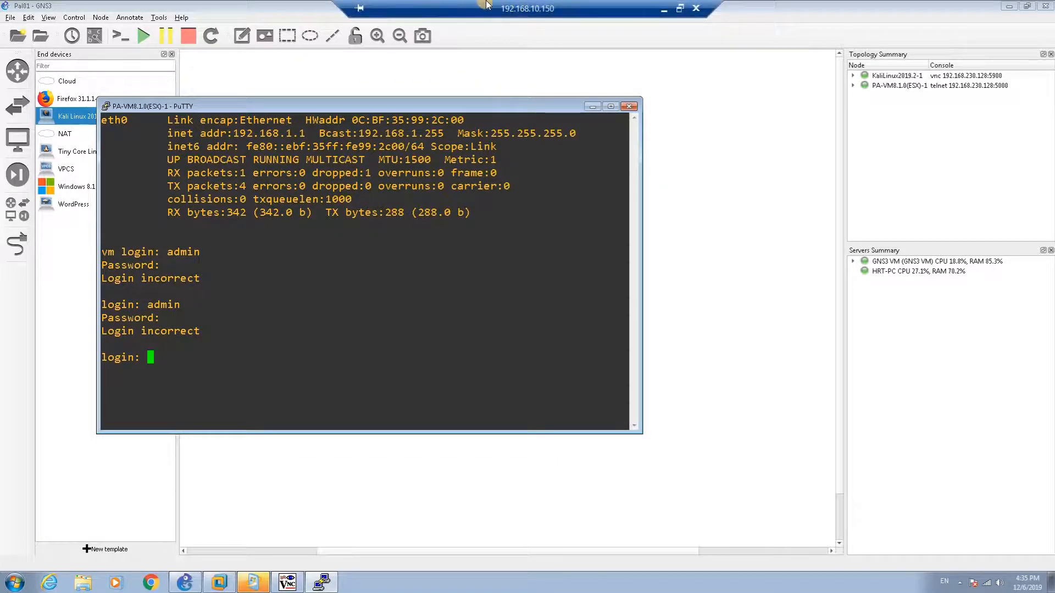
{"action": "left_click", "coordinate": [663, 9]}
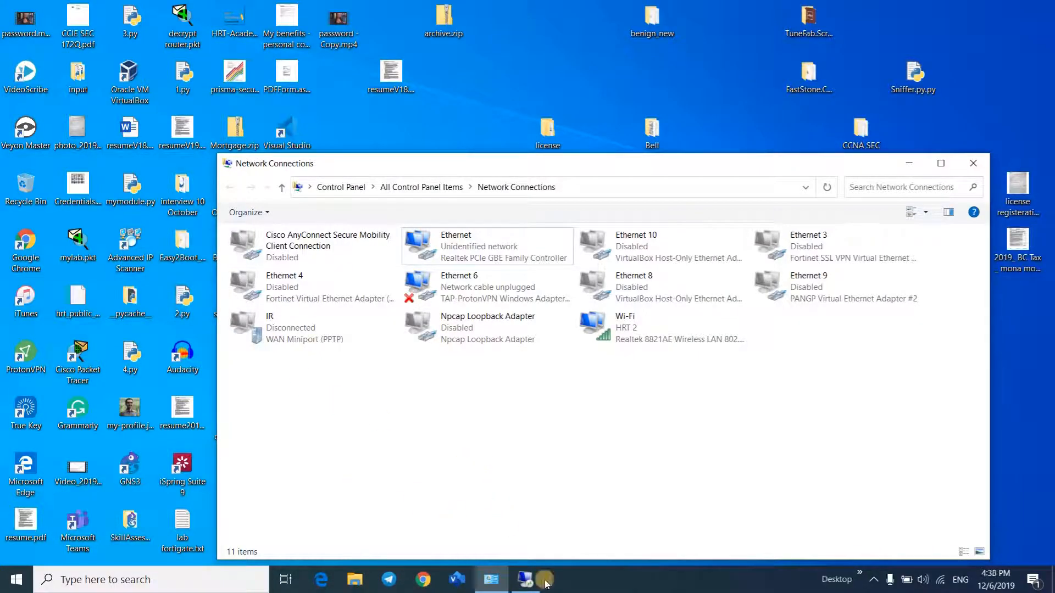
Step: Return to the 192.168.10.150 Remote Desktop session showing the PA-VM console
{"action": "left_click", "coordinate": [544, 581]}
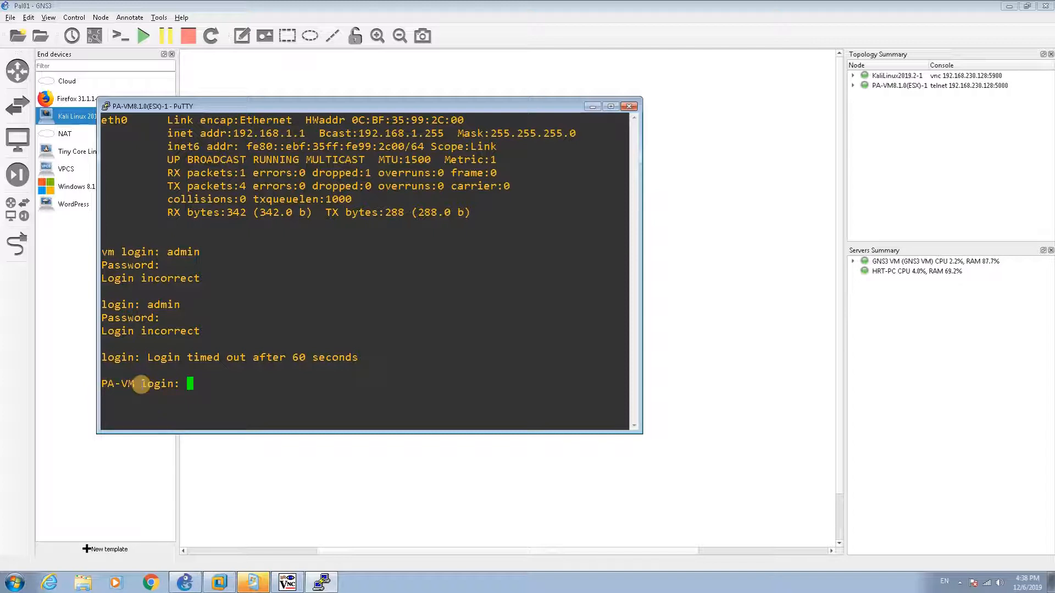
Step: Log in to the PA-VM console as admin and enter configuration mode with 'configure'
{"action": "type", "text": "admin"}
{"action": "key", "text": "Return"}
{"action": "key", "text": "Return"}
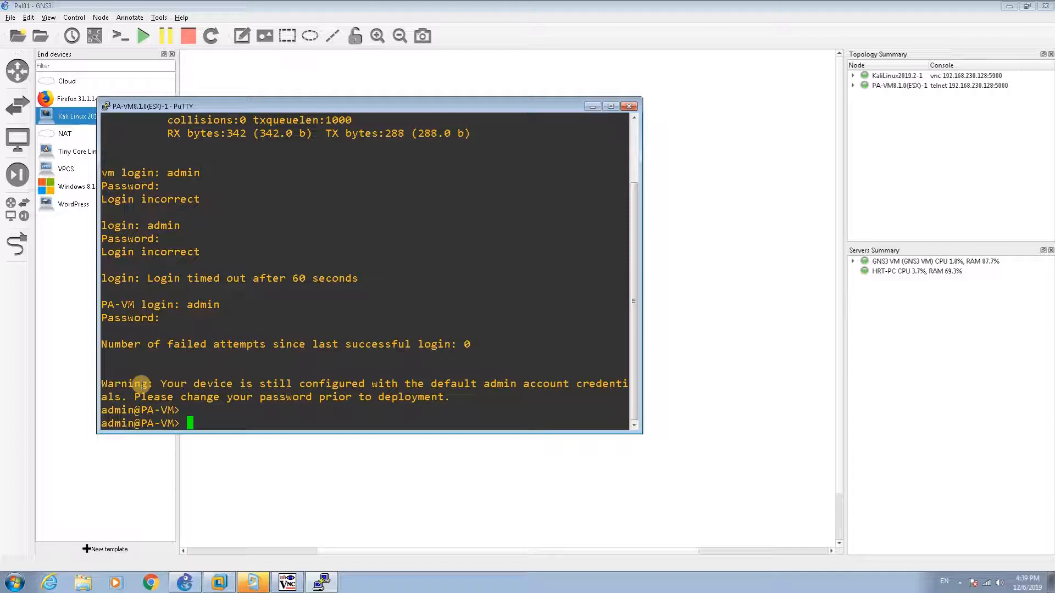
{"action": "type", "text": "configure"}
{"action": "key", "text": "Return"}
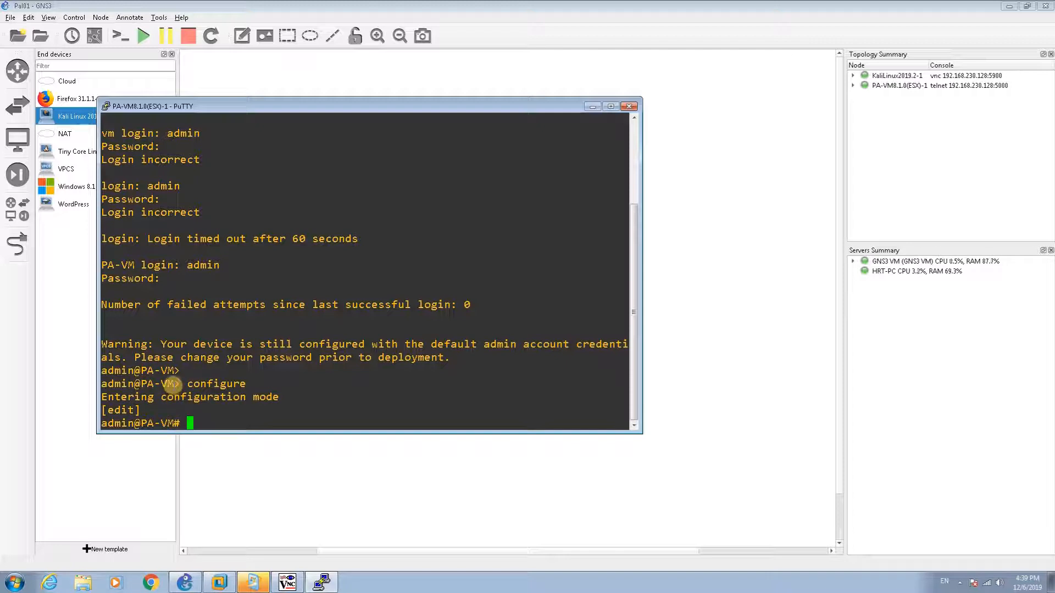
Step: Highlight the operational-mode and configuration-mode prompt symbols in the console
{"action": "left_click_drag", "start_coordinate": [173, 385], "coordinate": [177, 384]}
{"action": "left_click", "coordinate": [170, 423]}
{"action": "left_click_drag", "start_coordinate": [172, 424], "coordinate": [177, 423]}
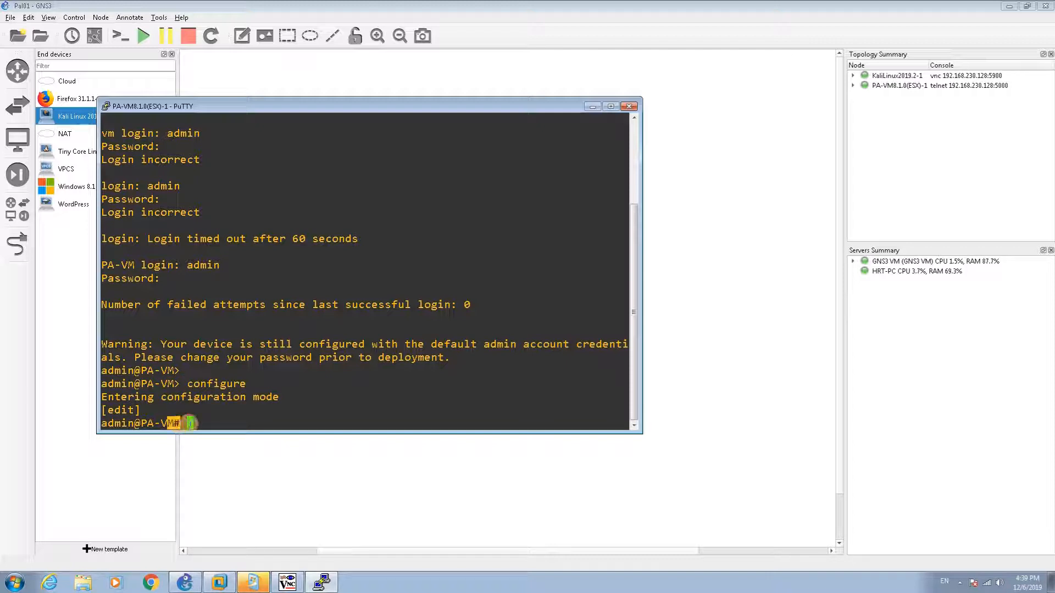
{"action": "left_click", "coordinate": [191, 423]}
Step: Run 'set deviceconfig system type static', using ? help to list the options
{"action": "type", "text": "set deviceconfig "}
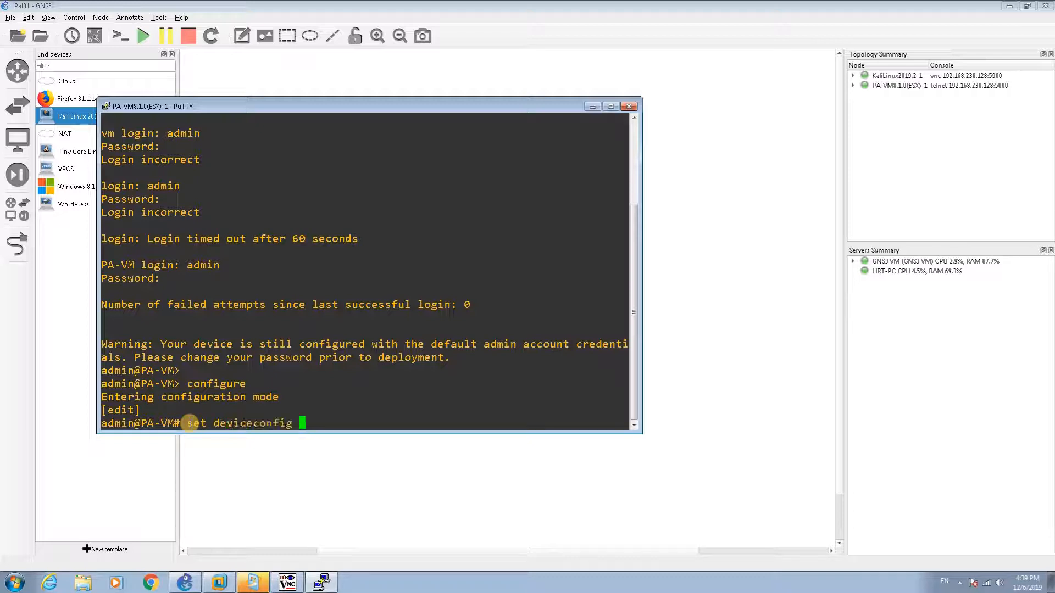
{"action": "type", "text": "sysete"}
{"action": "key", "text": "BackSpace"}
{"action": "key", "text": "BackSpace"}
{"action": "key", "text": "BackSpace"}
{"action": "key", "text": "BackSpace"}
{"action": "type", "text": "stem"}
{"action": "key", "text": "question"}
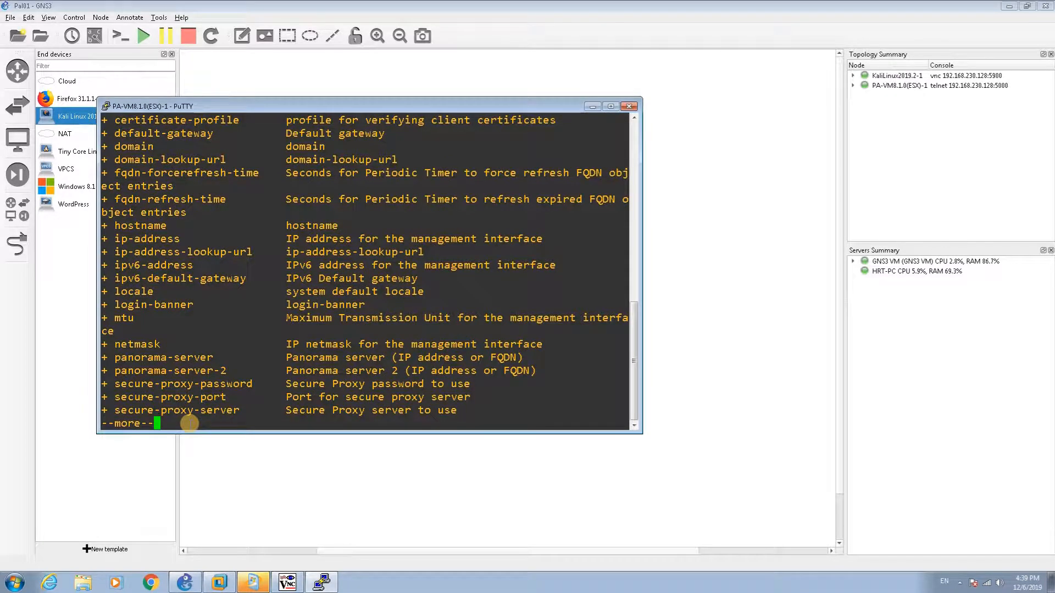
{"action": "key", "text": "space"}
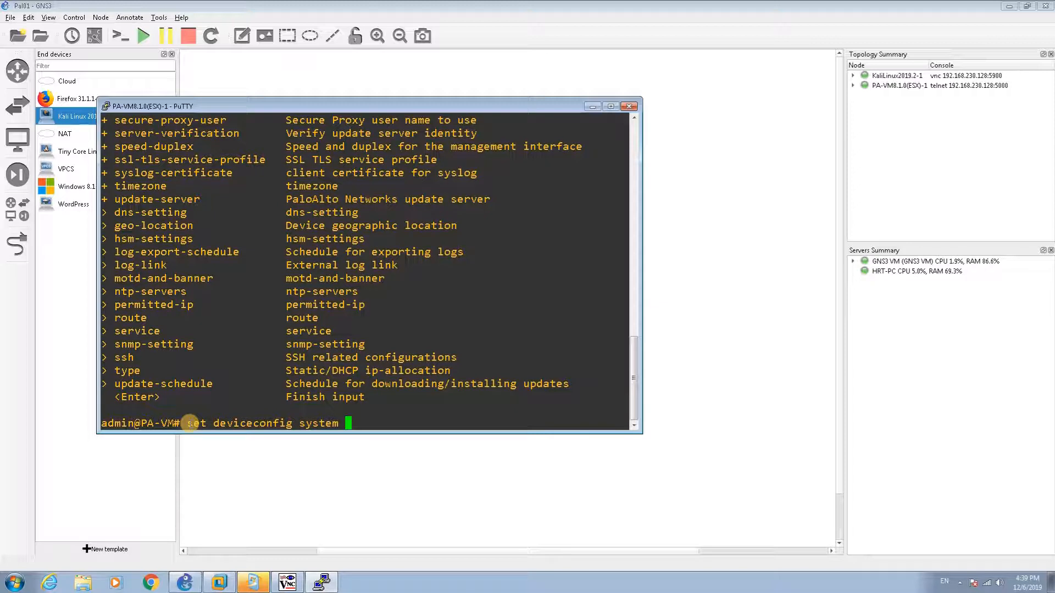
{"action": "type", "text": "type"}
{"action": "key", "text": "question"}
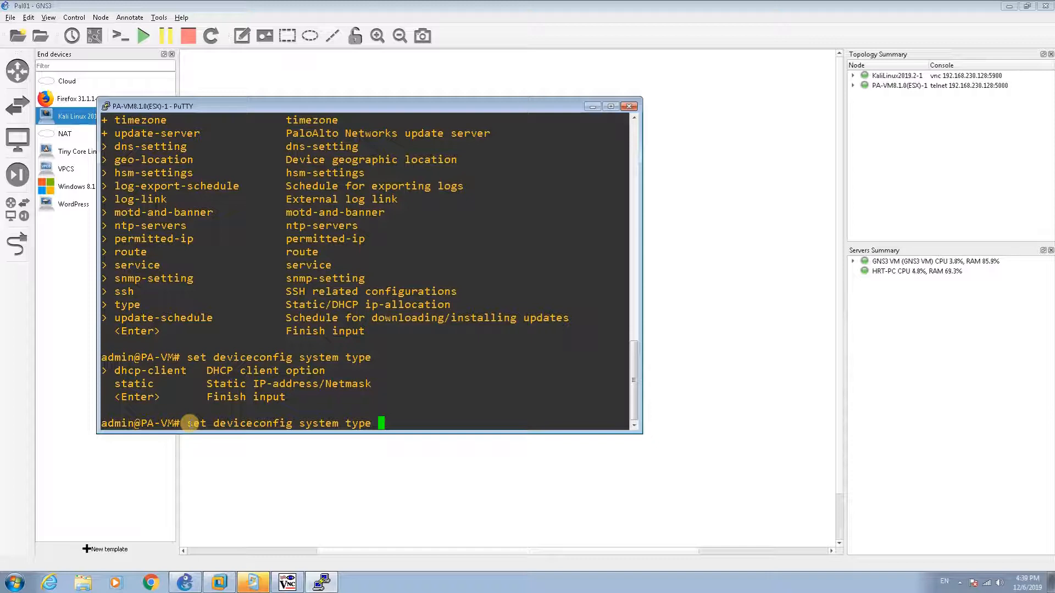
{"action": "type", "text": "static"}
{"action": "key", "text": "Return"}
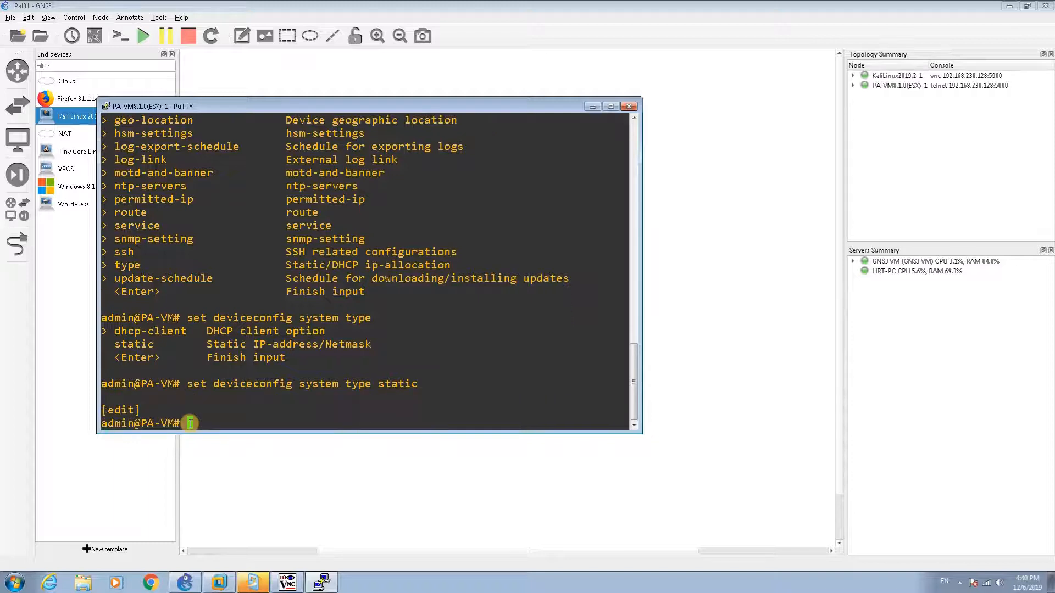
Step: Set the management address with 'set deviceconfig system ip-address 192.168.1.1 netmask 255.255.255.0'
{"action": "type", "text": "set device"}
{"action": "key", "text": "Tab"}
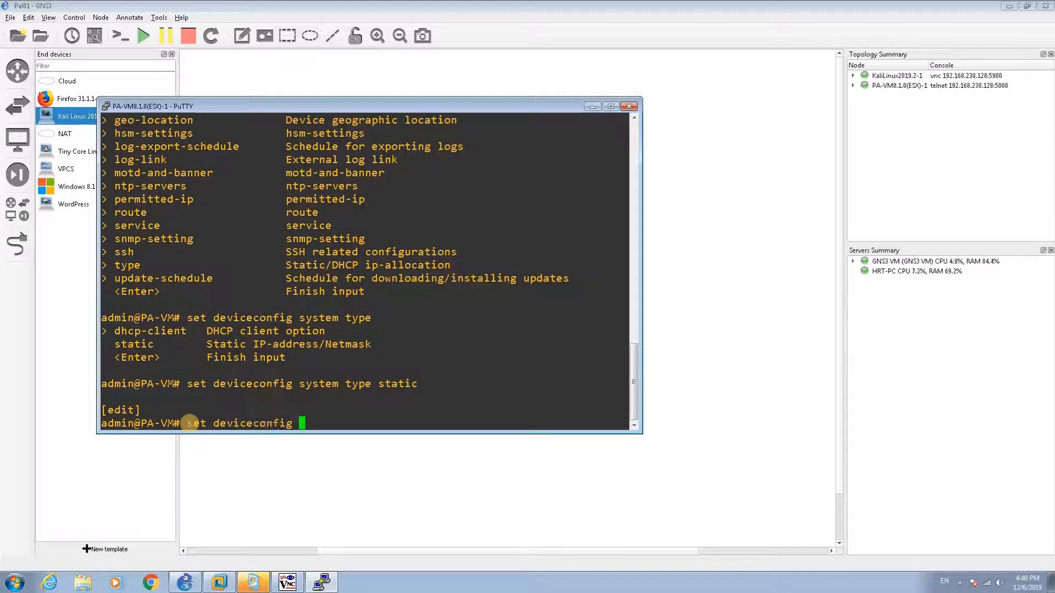
{"action": "type", "text": "ip"}
{"action": "key", "text": "BackSpace"}
{"action": "key", "text": "BackSpace"}
{"action": "type", "text": "syse"}
{"action": "key", "text": "BackSpace"}
{"action": "key", "text": "BackSpace"}
{"action": "key", "text": "BackSpace"}
{"action": "type", "text": "tem ?"}
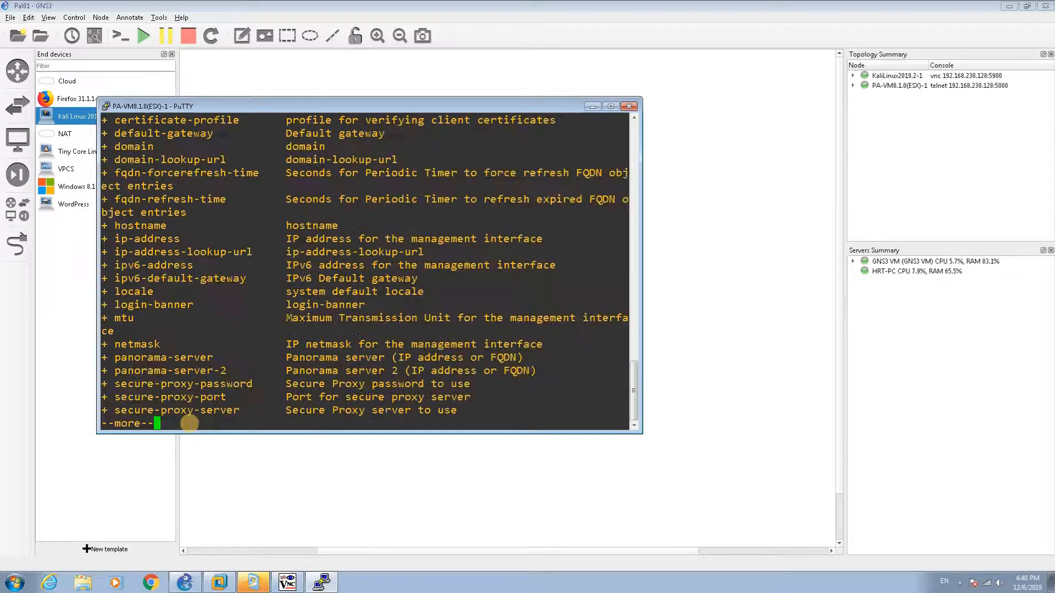
{"action": "key", "text": "space"}
{"action": "key", "text": "space"}
{"action": "type", "text": "i"}
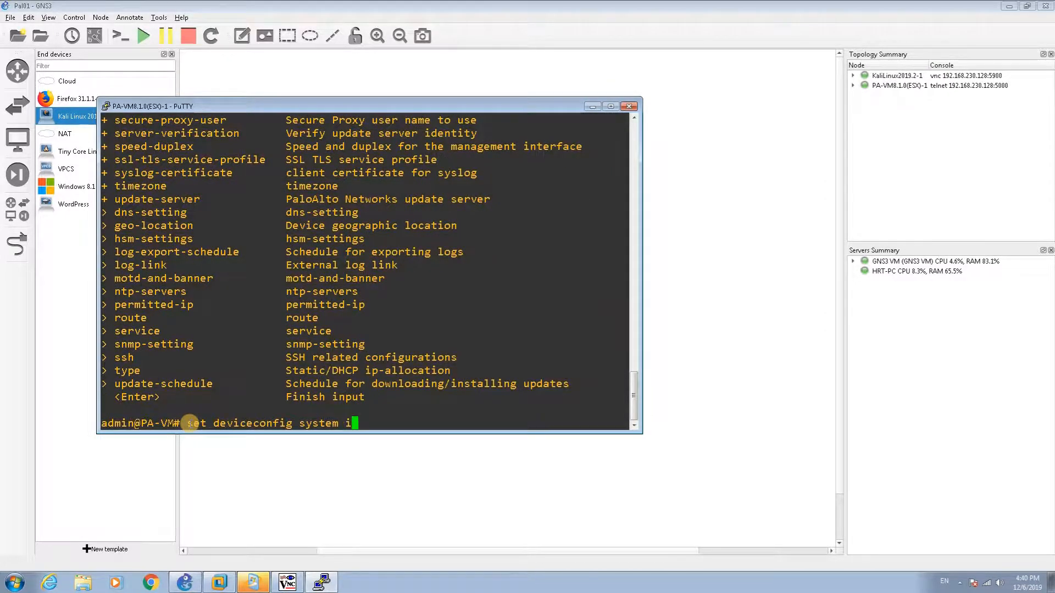
{"action": "type", "text": "p??-ad"}
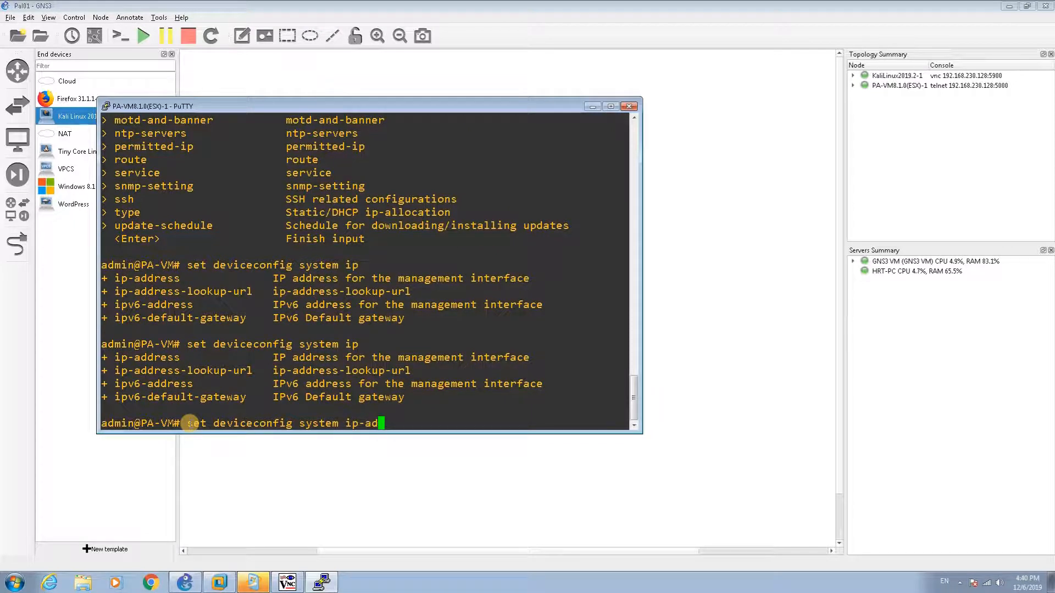
{"action": "key", "text": "Tab"}
{"action": "type", "text": "192.168.1.1"}
{"action": "key", "text": "Tab"}
{"action": "key", "text": "space"}
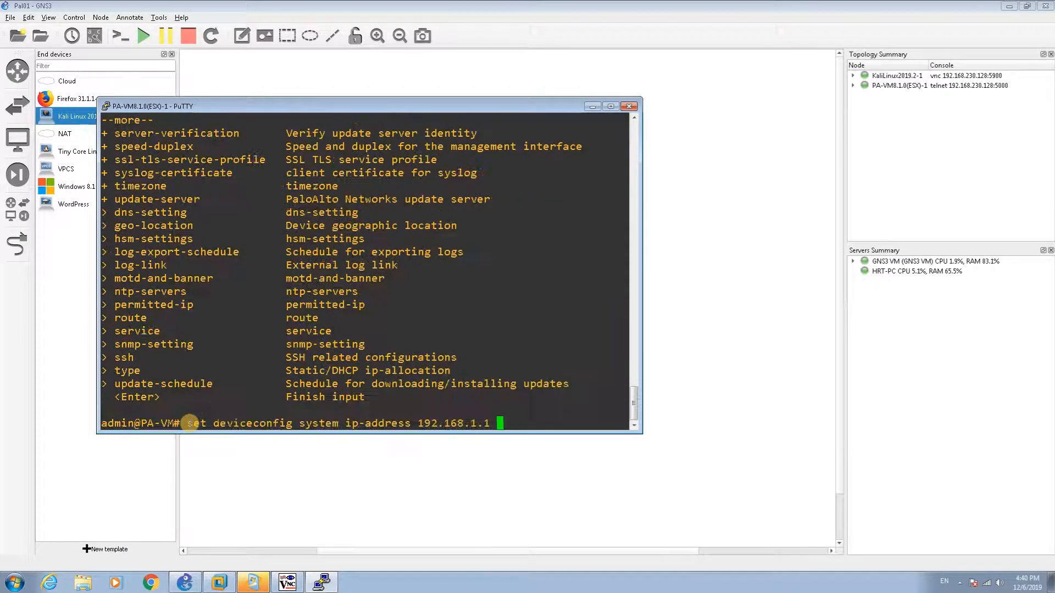
{"action": "type", "text": "netmask 255.255.255.0"}
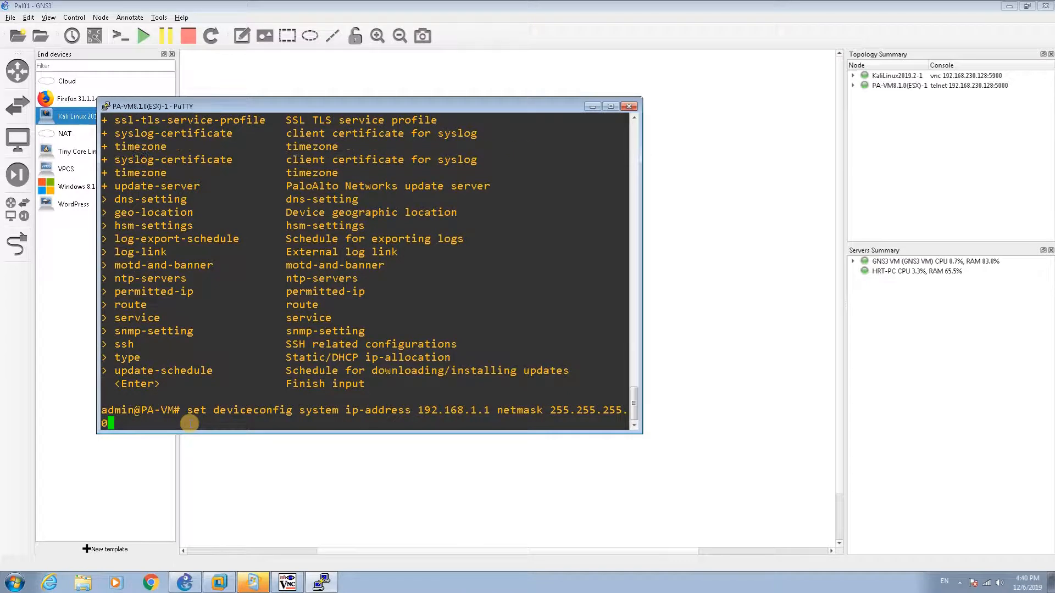
{"action": "key", "text": "Return"}
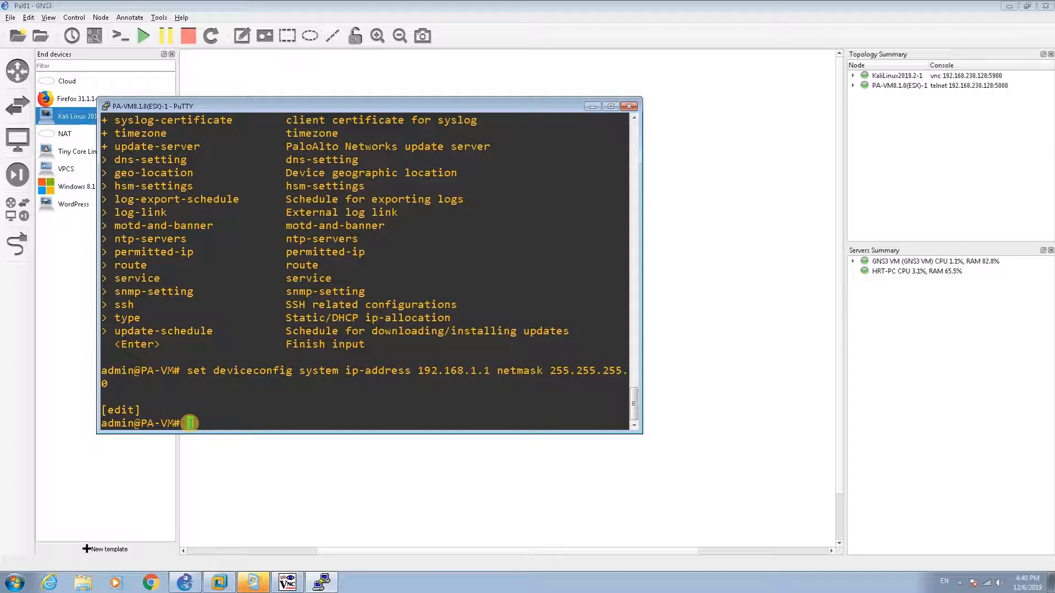
Step: Commit the configuration, then type 'show system info'
{"action": "type", "text": "commit"}
{"action": "key", "text": "Return"}
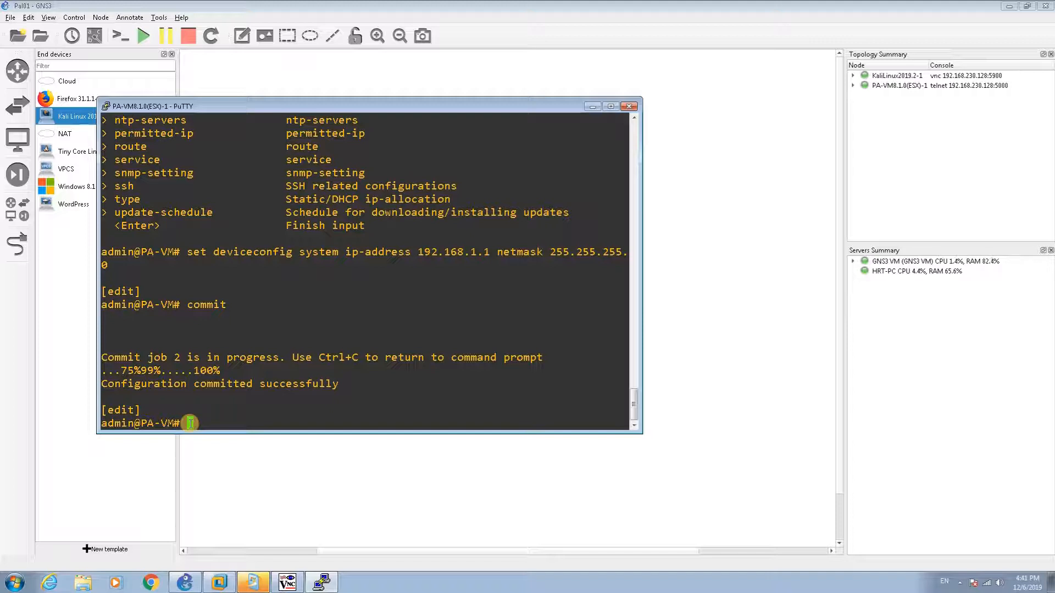
{"action": "type", "text": "show system info"}
Step: Exit configuration mode, run 'show system info', and highlight IP 192.168.1.1 and netmask 255.255.255.0
{"action": "key", "text": "Return"}
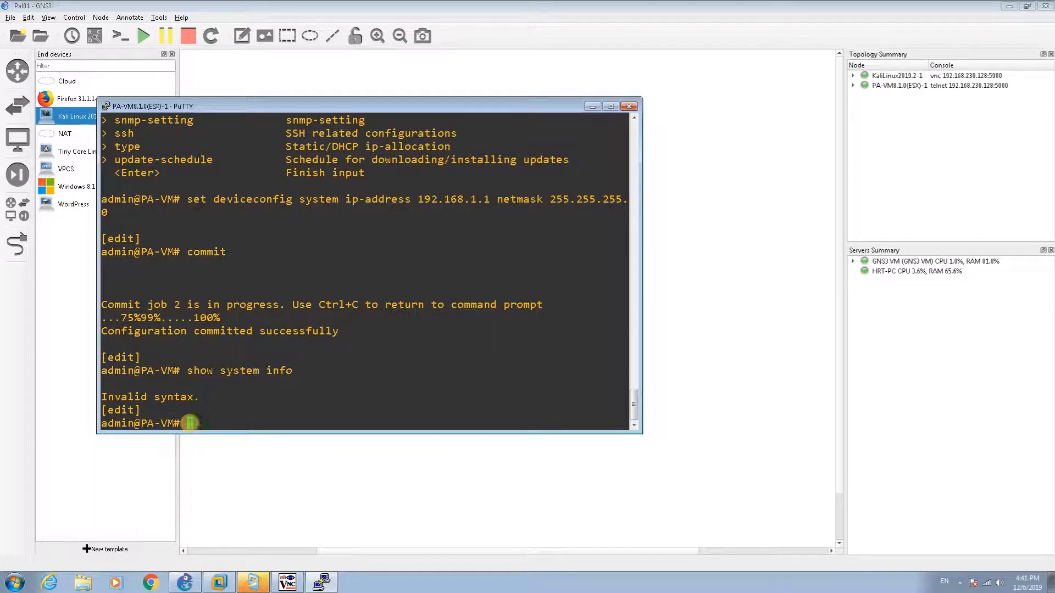
{"action": "type", "text": "exit"}
{"action": "key", "text": "Return"}
{"action": "type", "text": "show "}
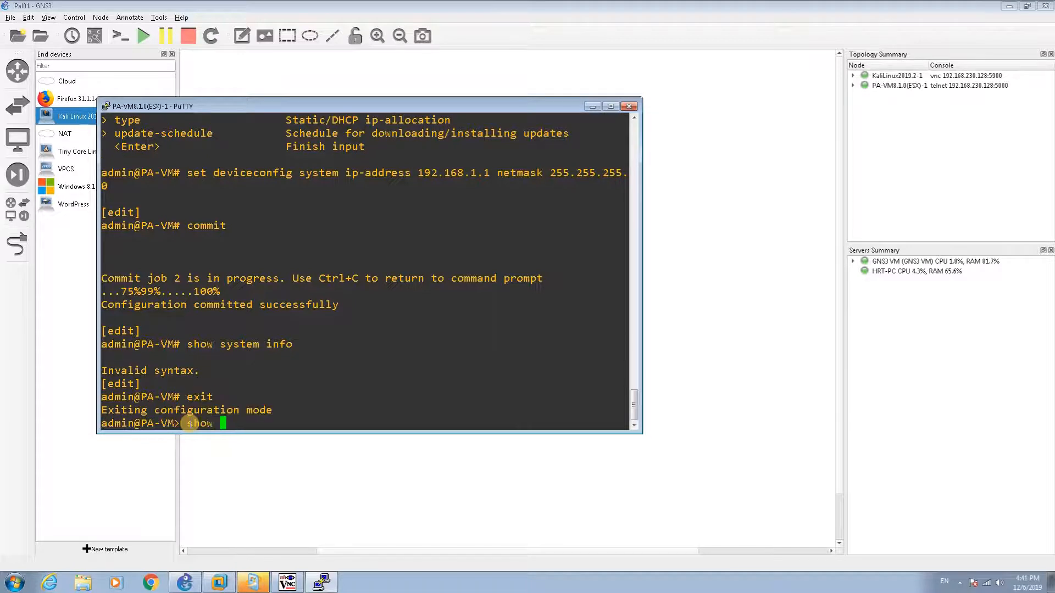
{"action": "type", "text": "system info"}
{"action": "key", "text": "Return"}
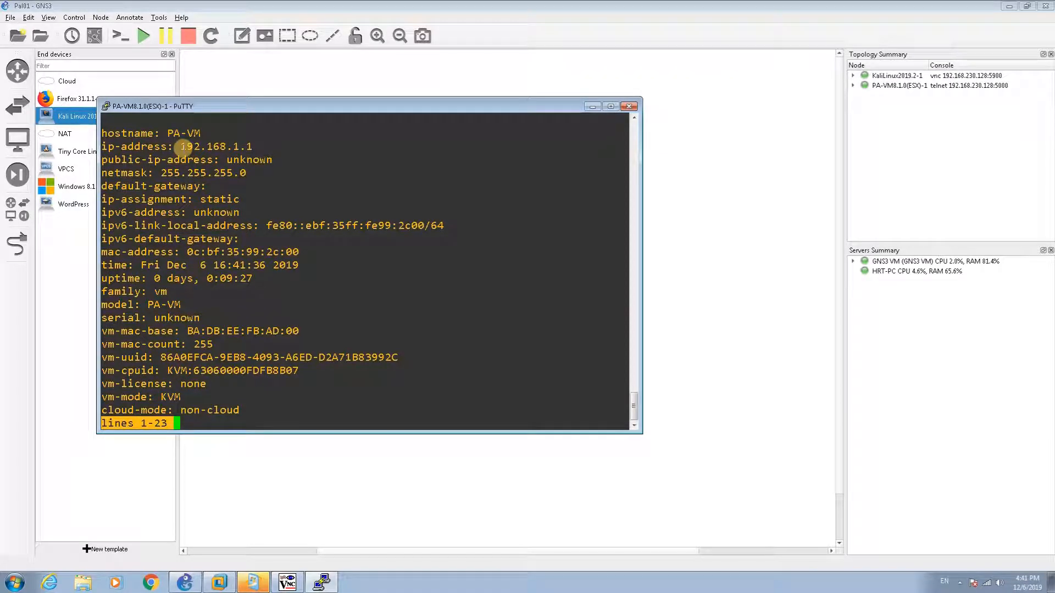
{"action": "left_click_drag", "start_coordinate": [183, 146], "coordinate": [261, 145]}
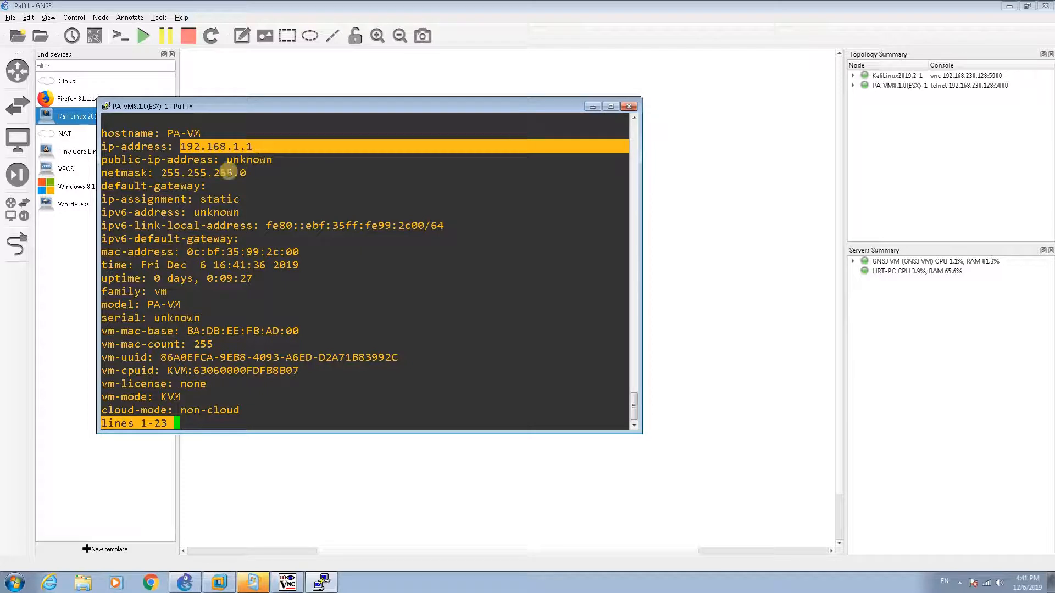
{"action": "left_click_drag", "start_coordinate": [160, 172], "coordinate": [244, 172]}
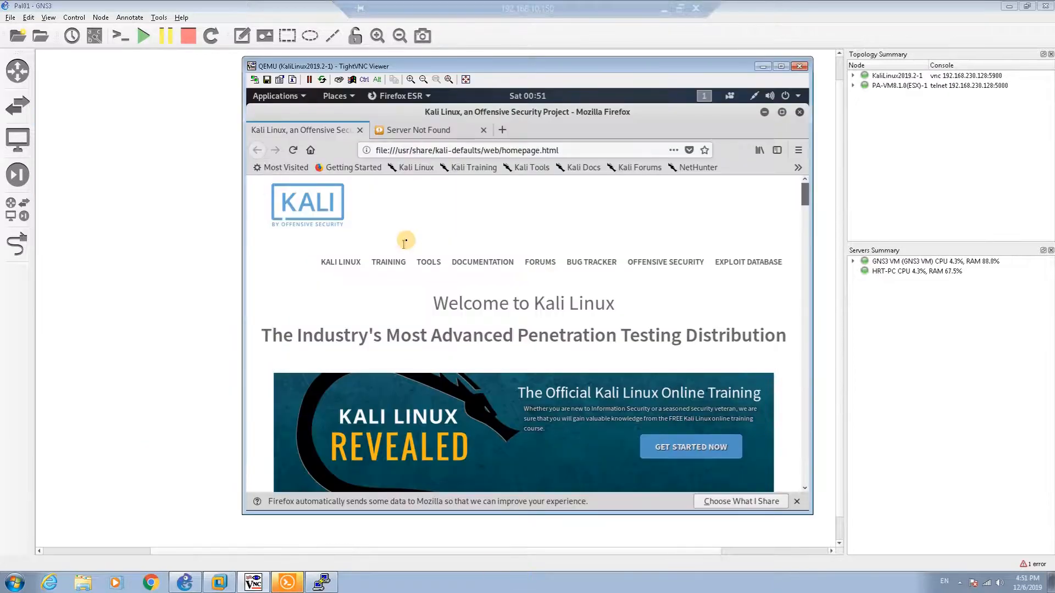
{"action": "left_click", "coordinate": [463, 151]}
{"action": "type", "text": "h"}
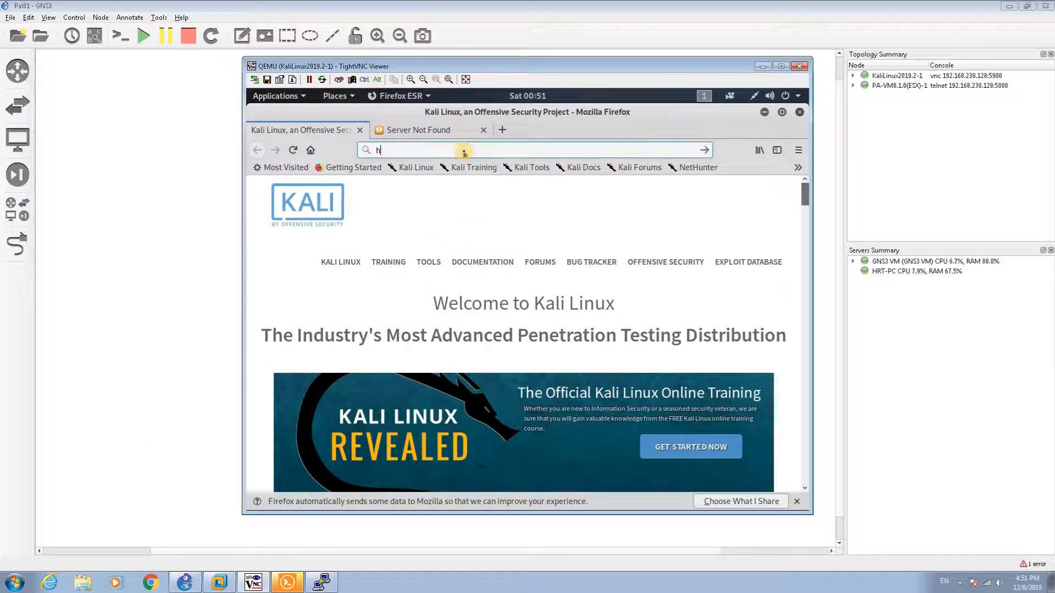
{"action": "type", "text": "ttps://"}
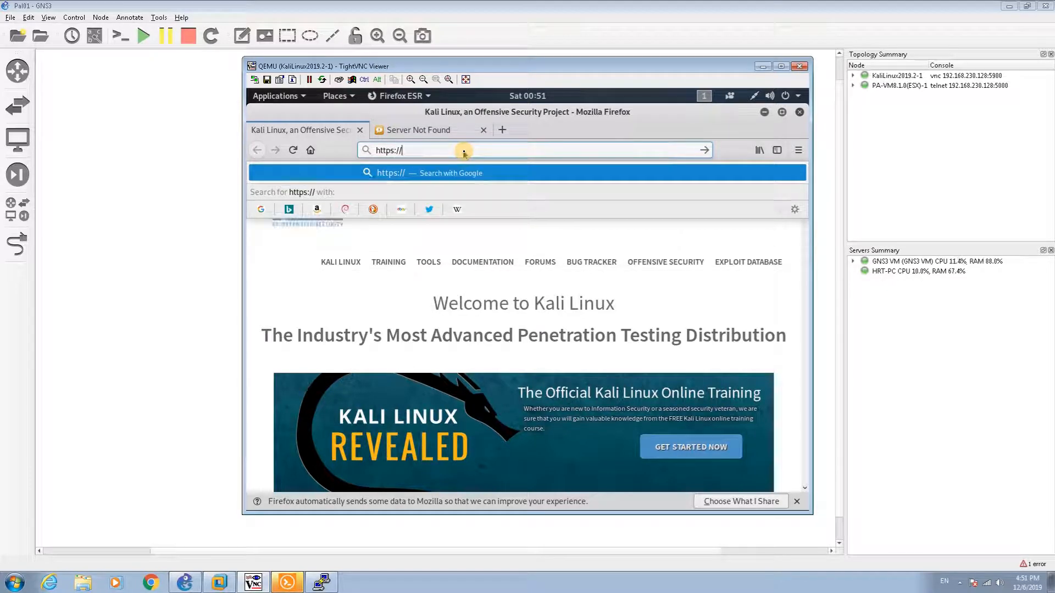
{"action": "type", "text": "192.168."}
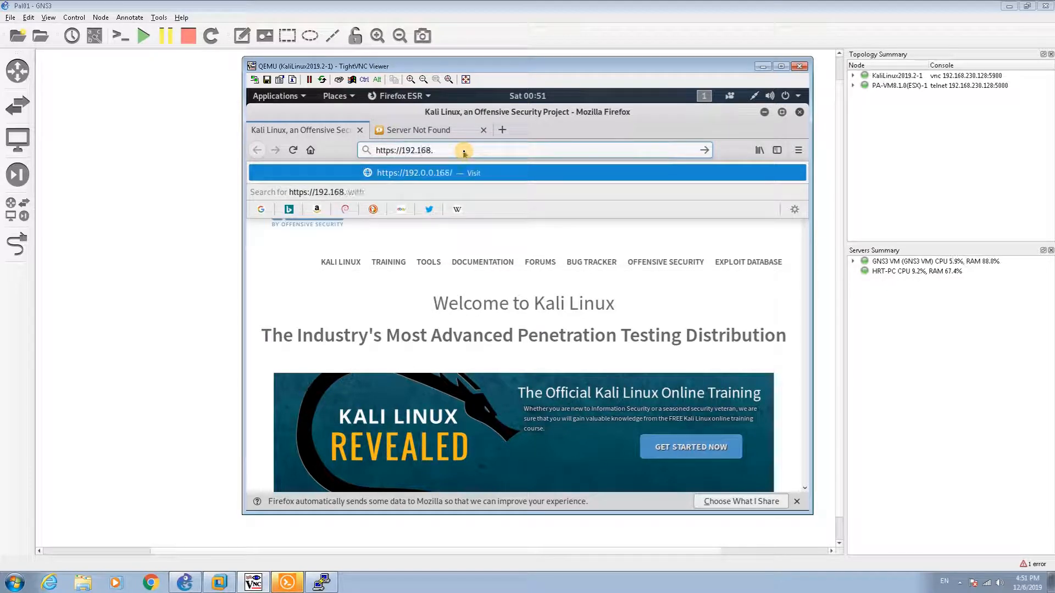
{"action": "type", "text": "1.1"}
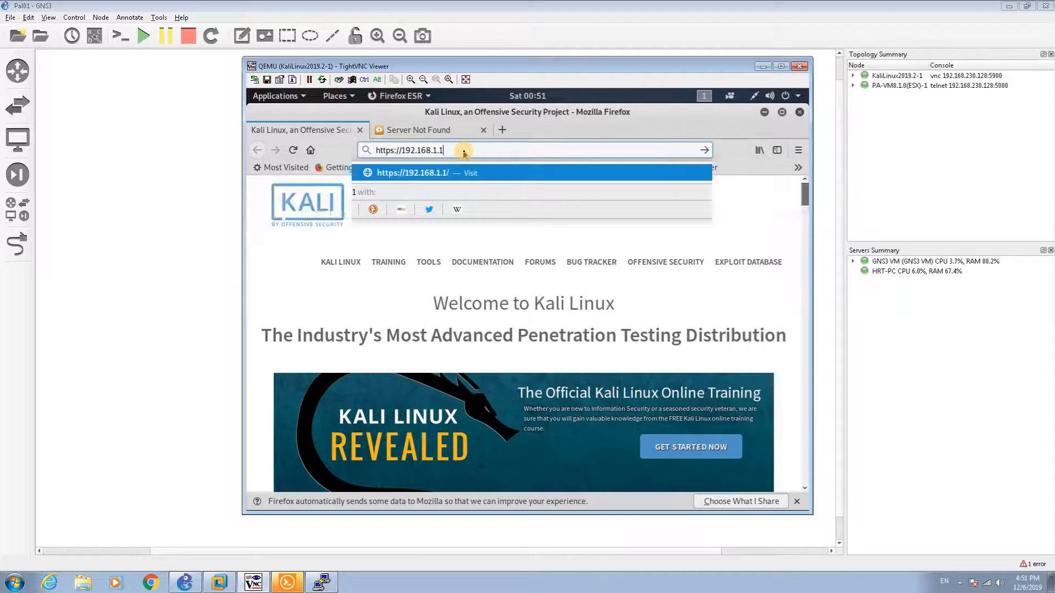
{"action": "key", "text": "Return"}
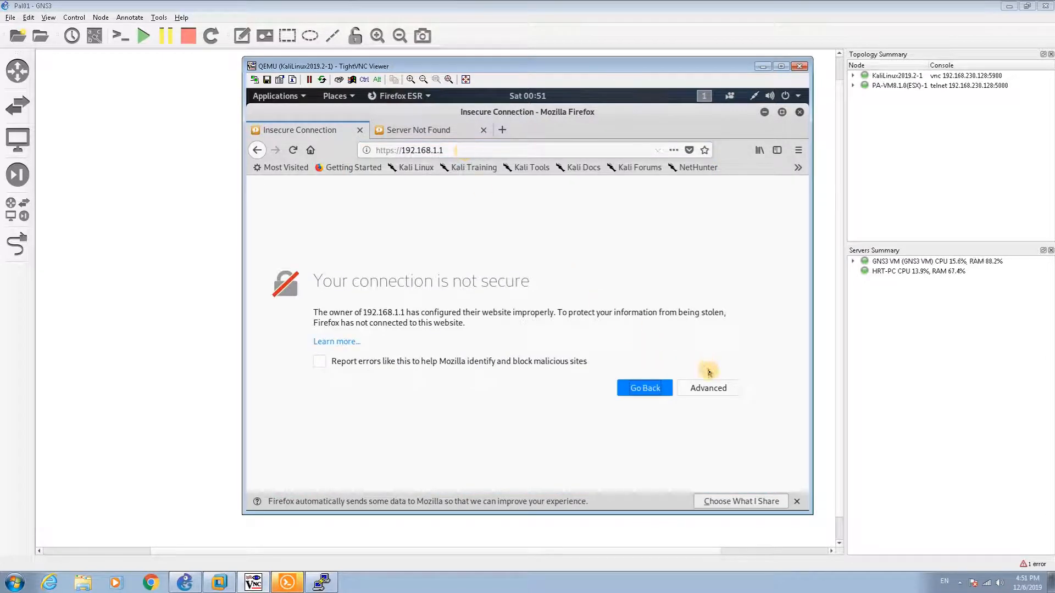
{"action": "left_click", "coordinate": [715, 388]}
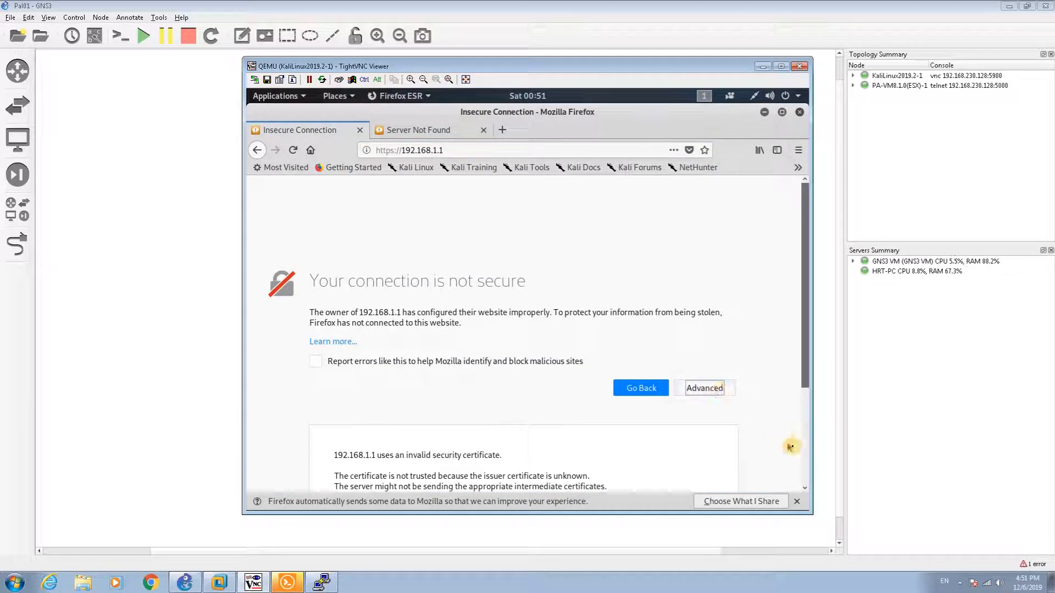
{"action": "left_click", "coordinate": [806, 472]}
{"action": "left_click", "coordinate": [684, 448]}
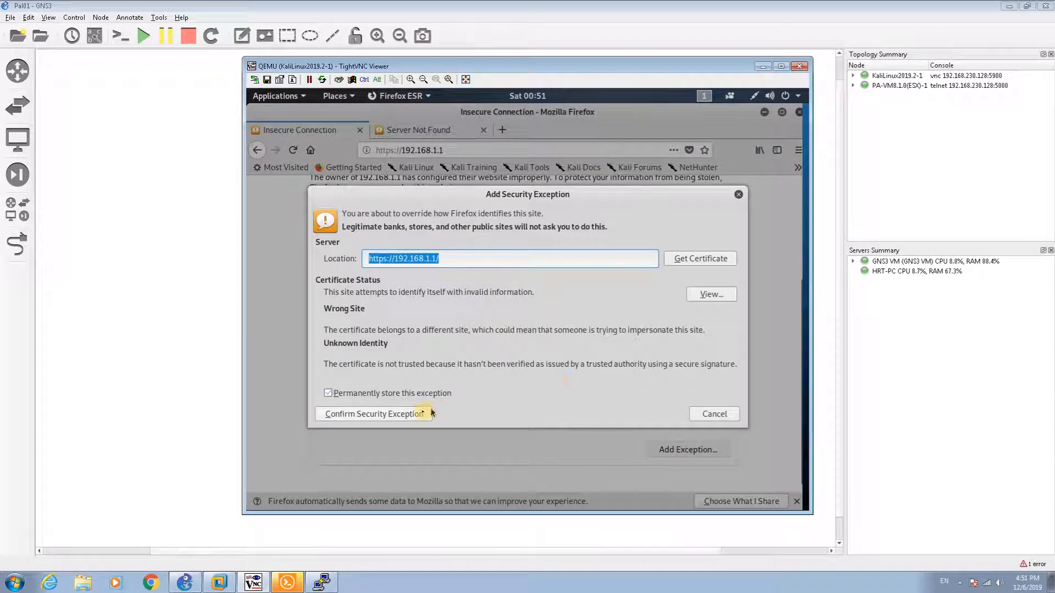
{"action": "left_click", "coordinate": [419, 414]}
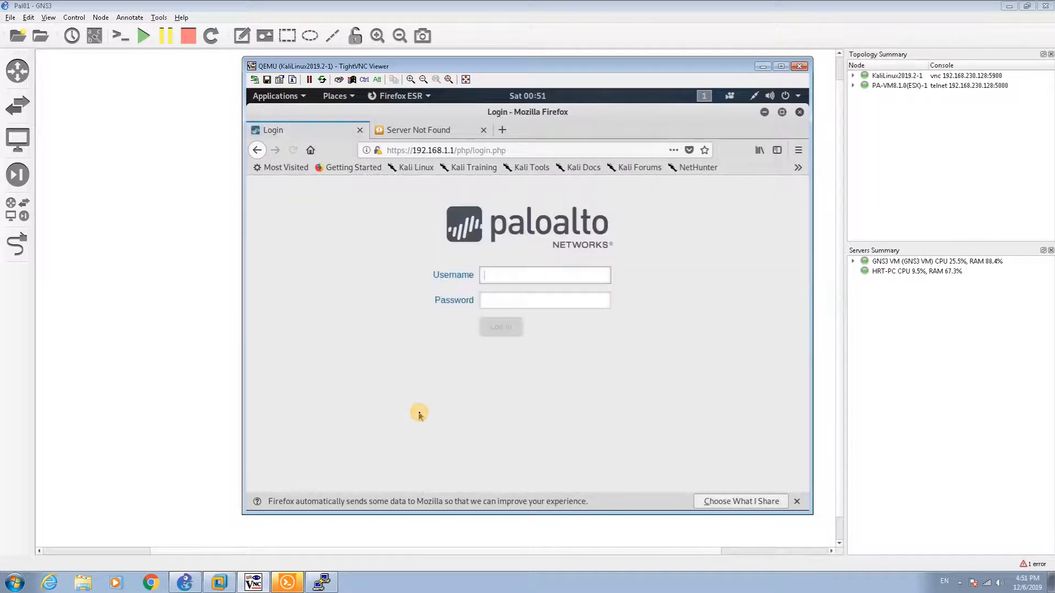
Step: Sign in with the default admin account, declining to save the login and acknowledging the credentials warning
{"action": "type", "text": "admin"}
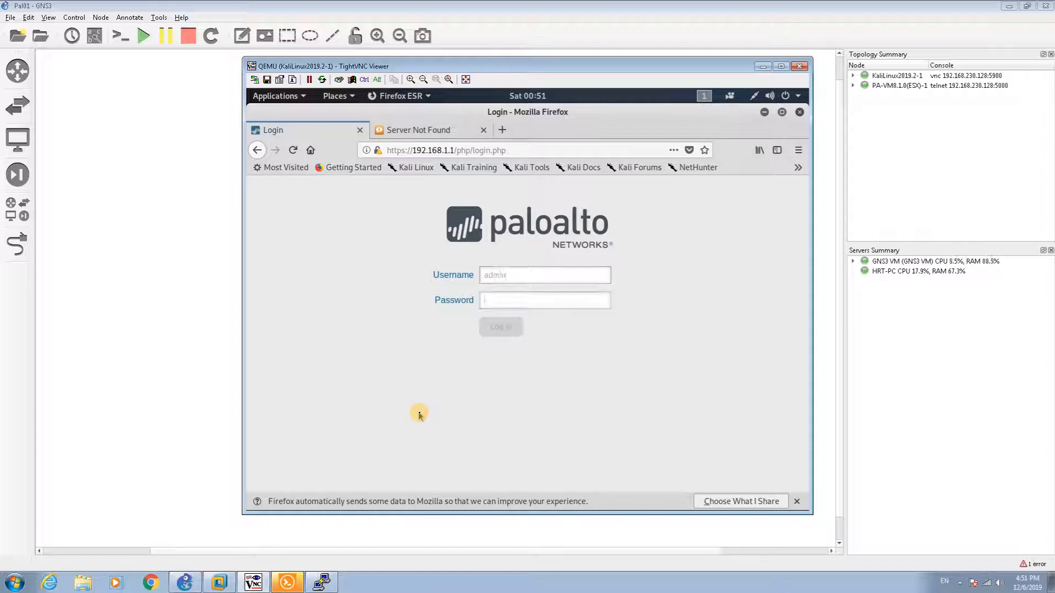
{"action": "key", "text": "Tab"}
{"action": "type", "text": "admin"}
{"action": "key", "text": "Return"}
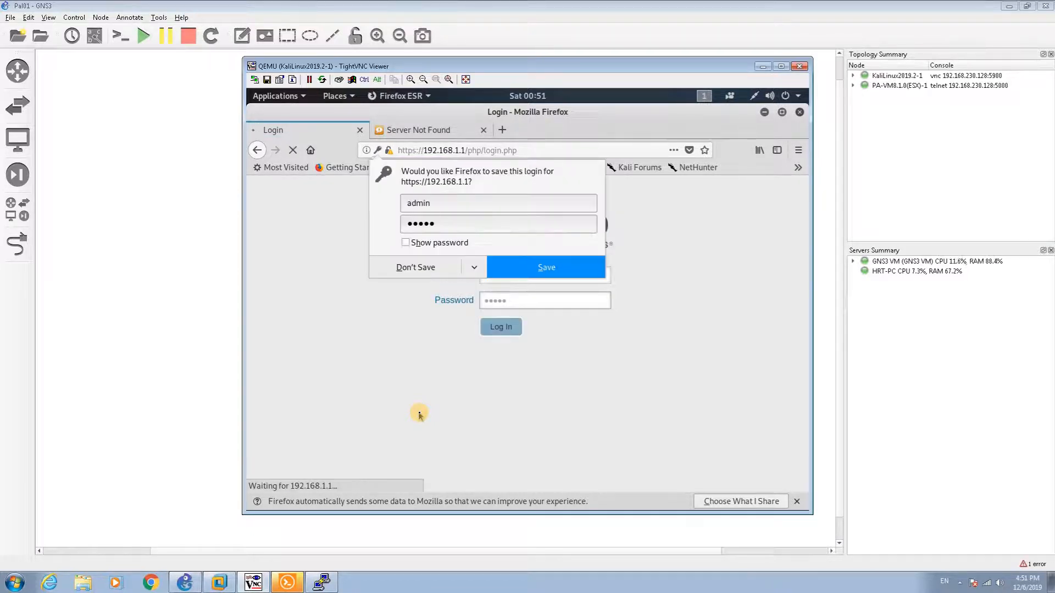
{"action": "left_click", "coordinate": [407, 274]}
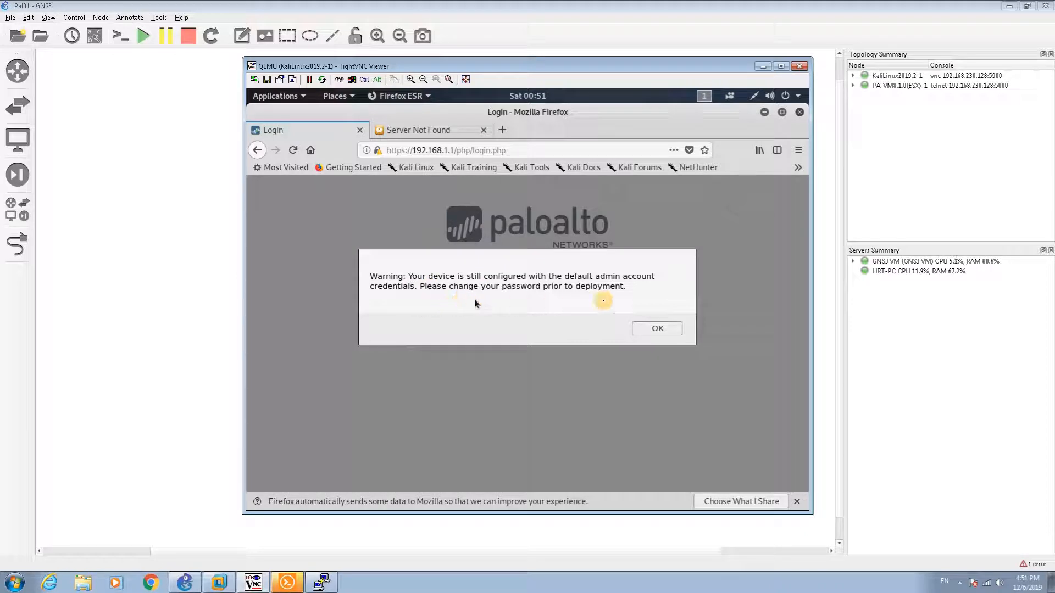
{"action": "left_click", "coordinate": [667, 330]}
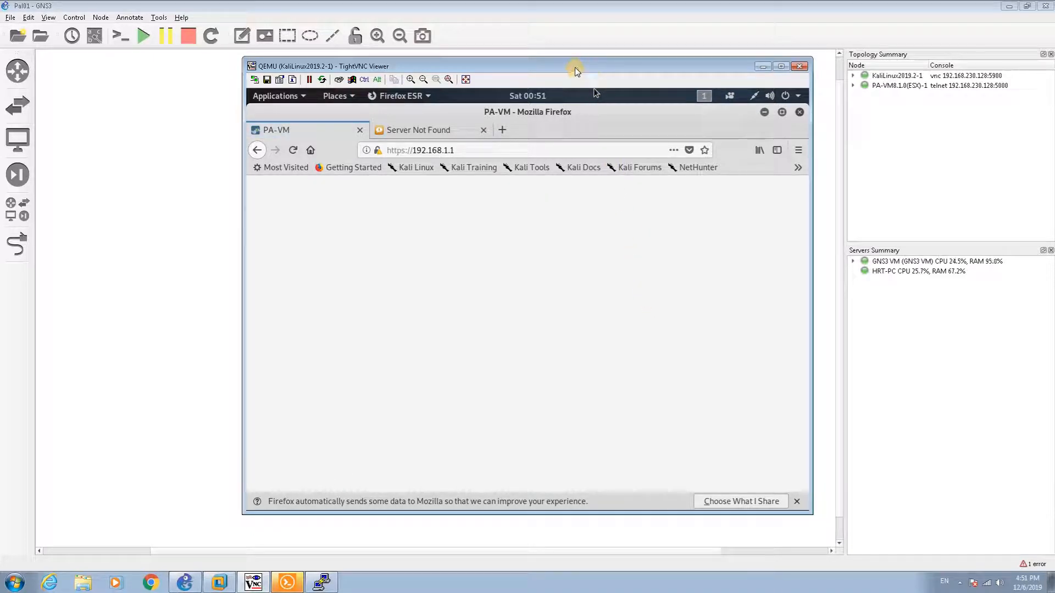
Step: Dismiss the PAN-OS 8.1 welcome notes and open the Device settings
{"action": "left_click_drag", "start_coordinate": [575, 67], "coordinate": [538, 86]}
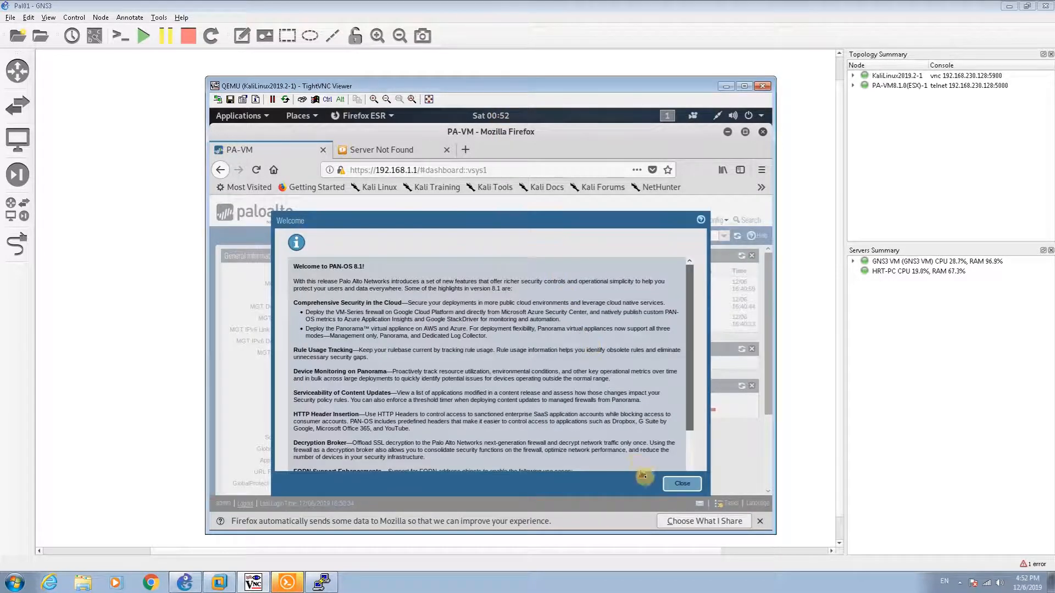
{"action": "left_click", "coordinate": [677, 485]}
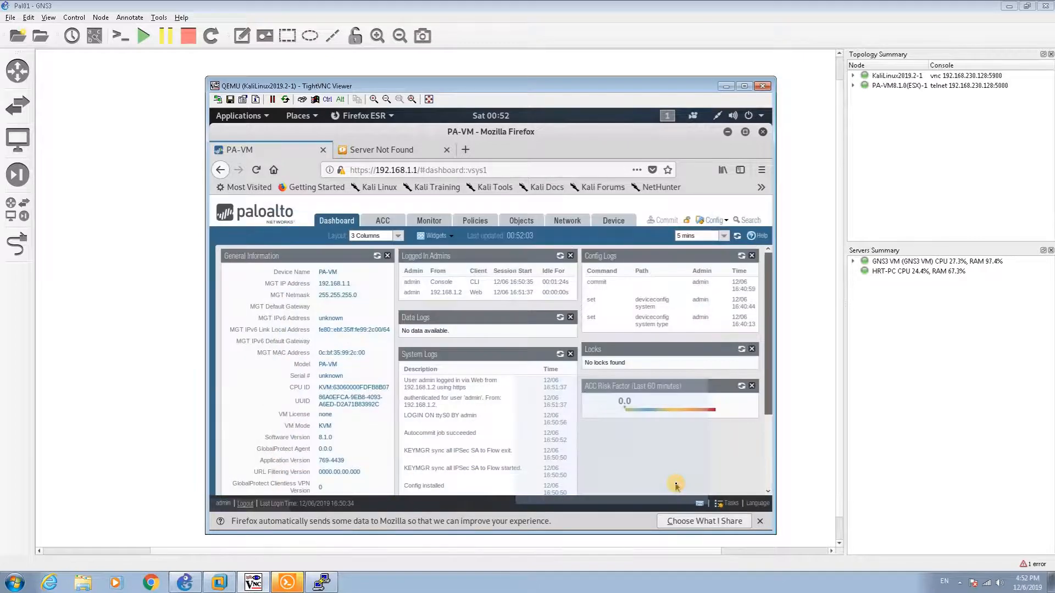
{"action": "left_click", "coordinate": [624, 226]}
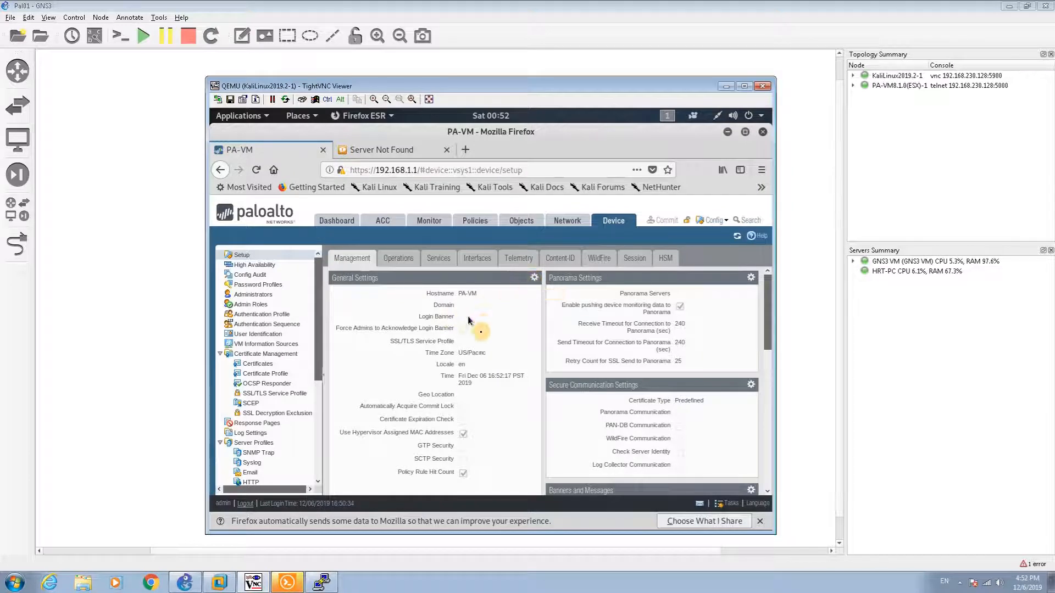
Step: In General Settings, change the hostname to PA01, set banner 'Welcome to PA01', and save
{"action": "left_click", "coordinate": [533, 280]}
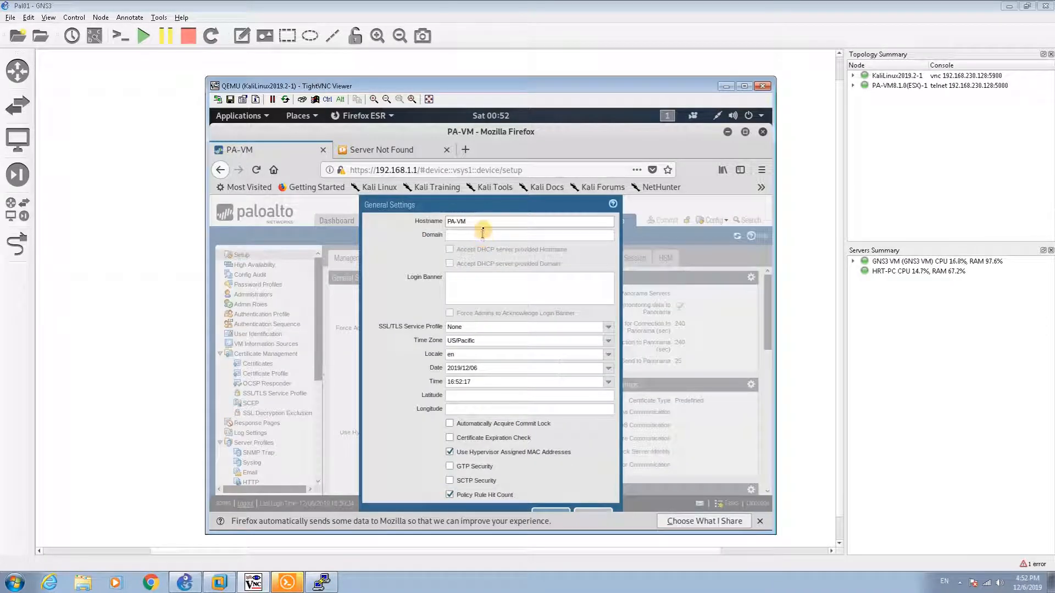
{"action": "triple_click", "coordinate": [481, 221]}
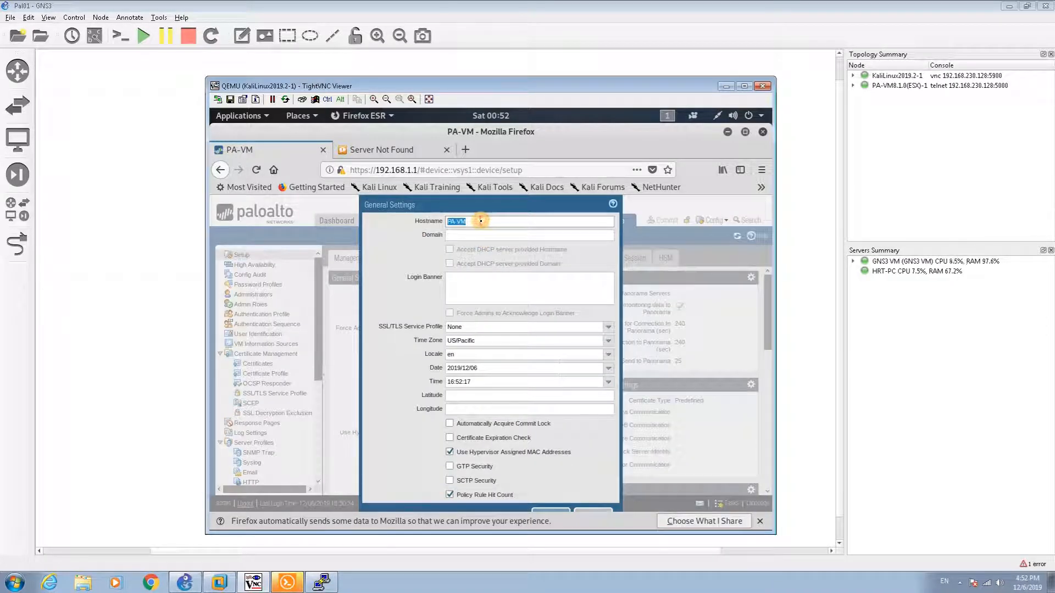
{"action": "type", "text": "PA01"}
{"action": "left_click", "coordinate": [475, 289]}
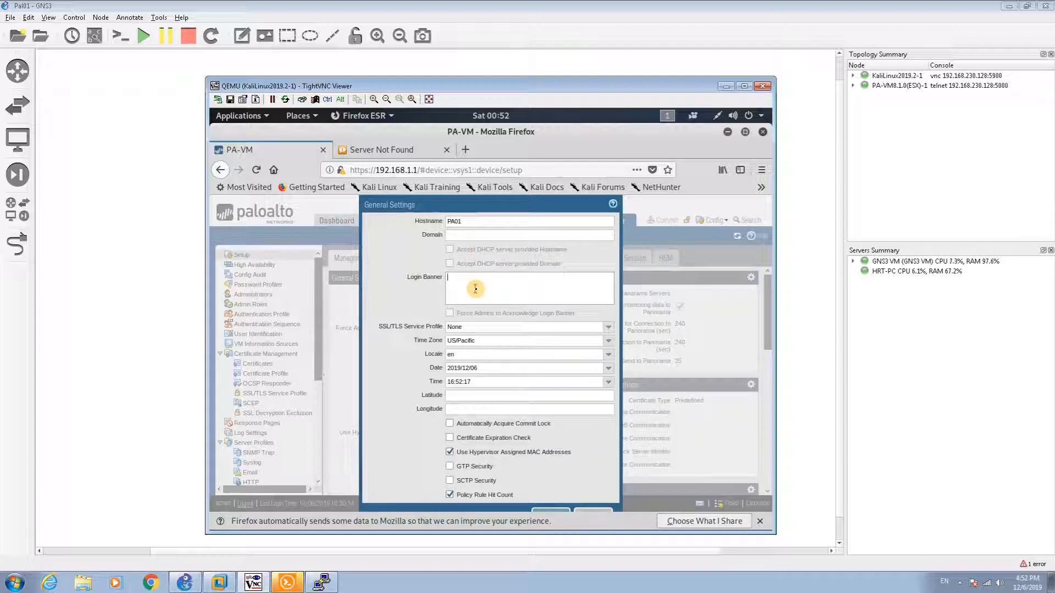
{"action": "type", "text": "Welcome to PA01"}
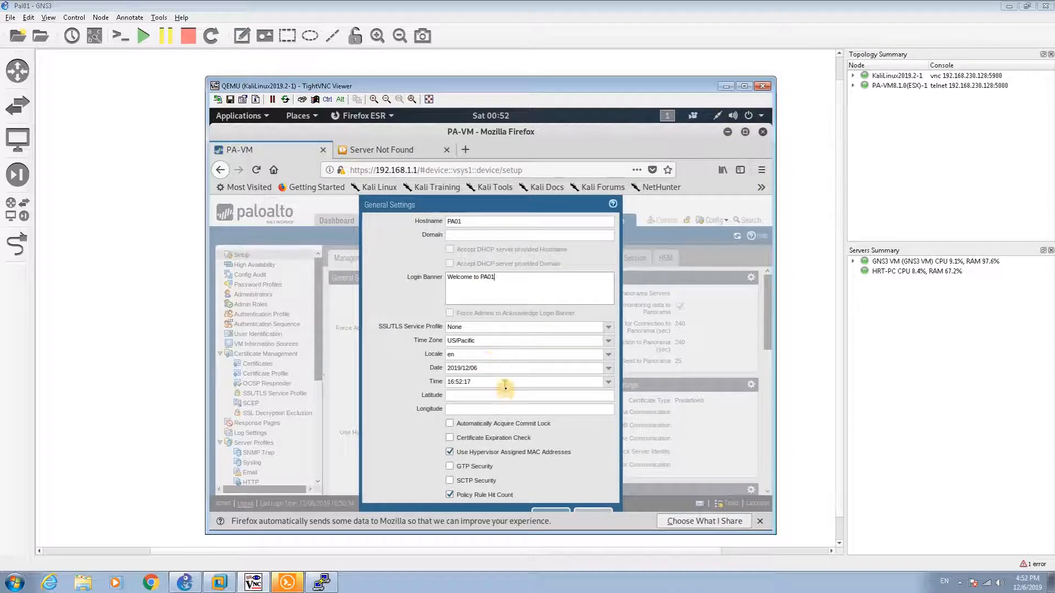
{"action": "left_click", "coordinate": [473, 405]}
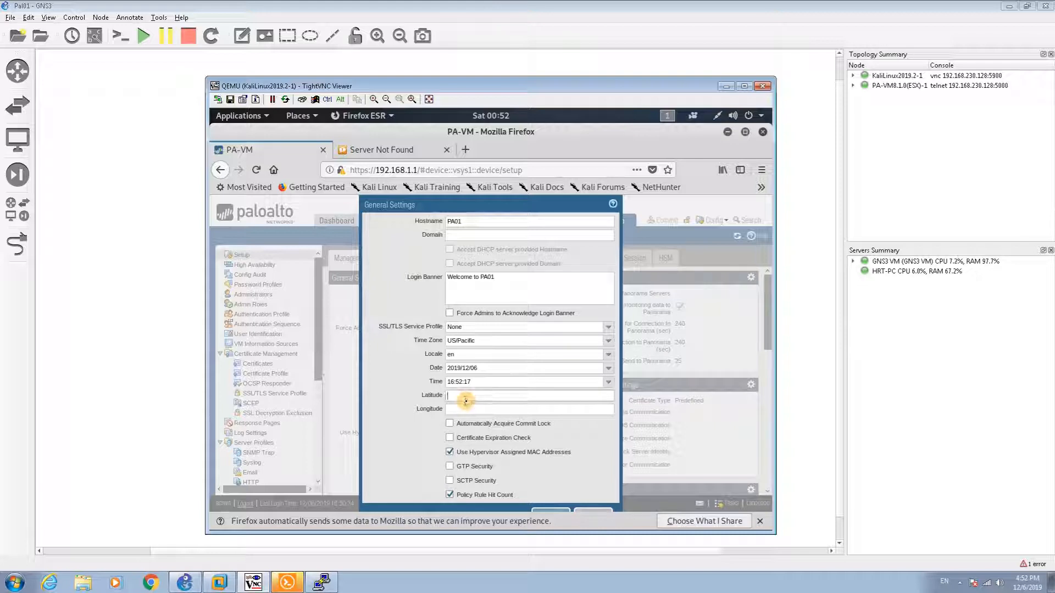
{"action": "left_click", "coordinate": [463, 406]}
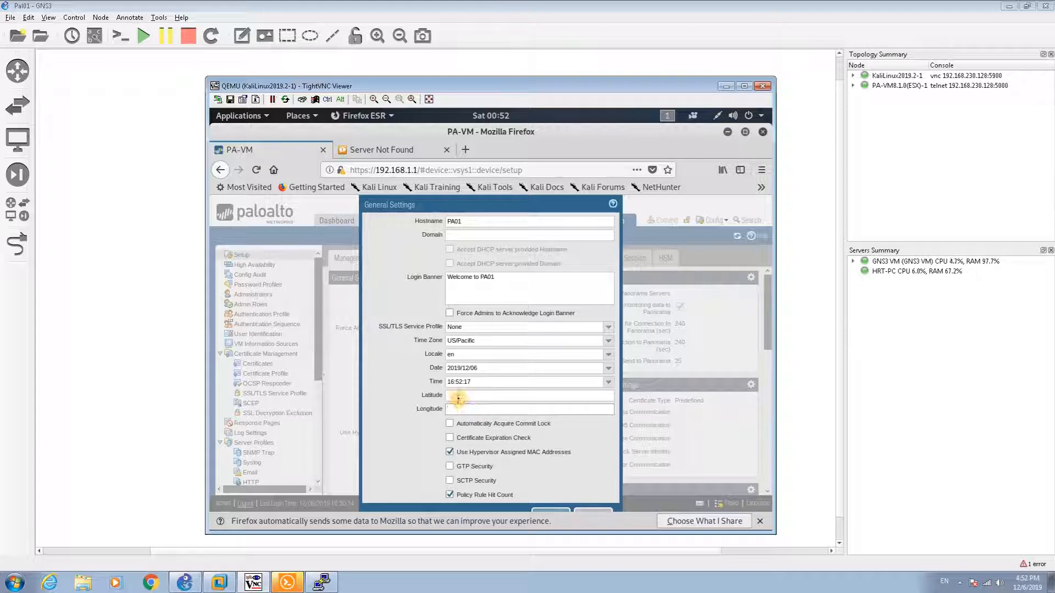
{"action": "left_click", "coordinate": [459, 399]}
{"action": "left_click", "coordinate": [458, 412]}
{"action": "left_click", "coordinate": [564, 511]}
{"action": "left_click", "coordinate": [564, 510]}
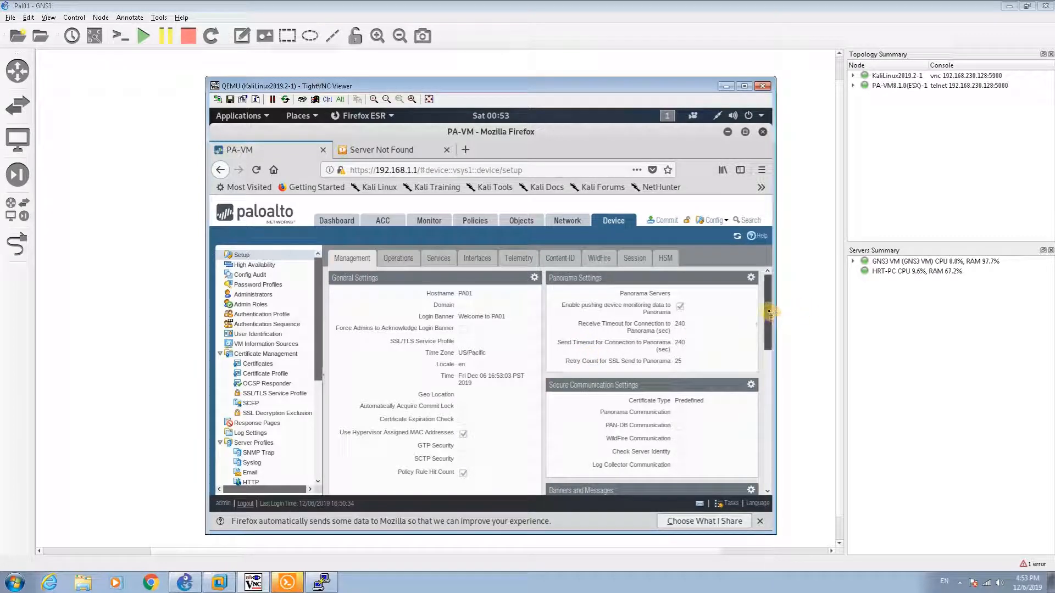
{"action": "left_click_drag", "start_coordinate": [769, 312], "coordinate": [768, 393]}
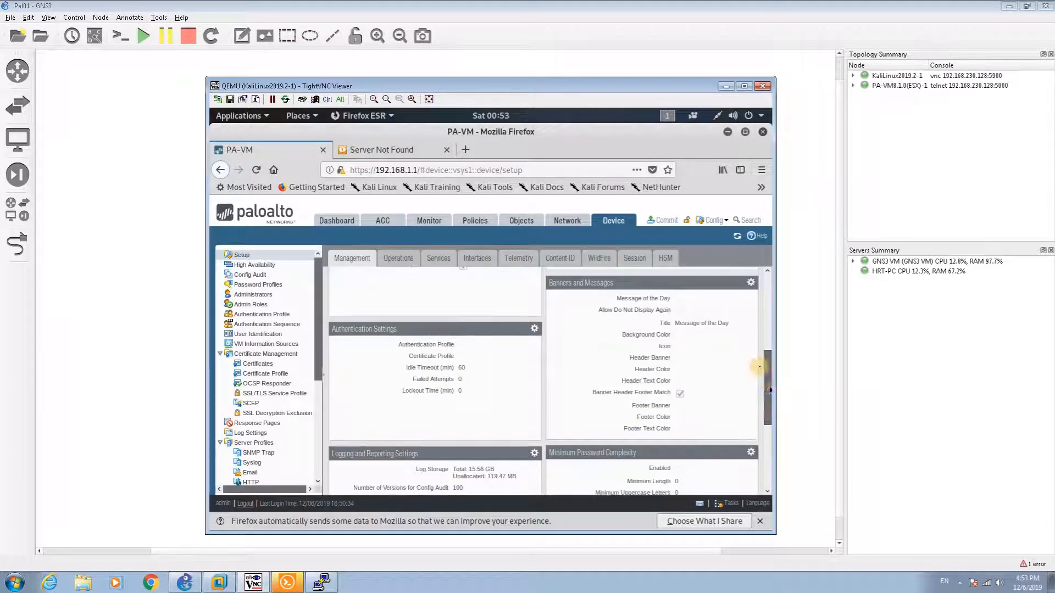
{"action": "left_click", "coordinate": [751, 283]}
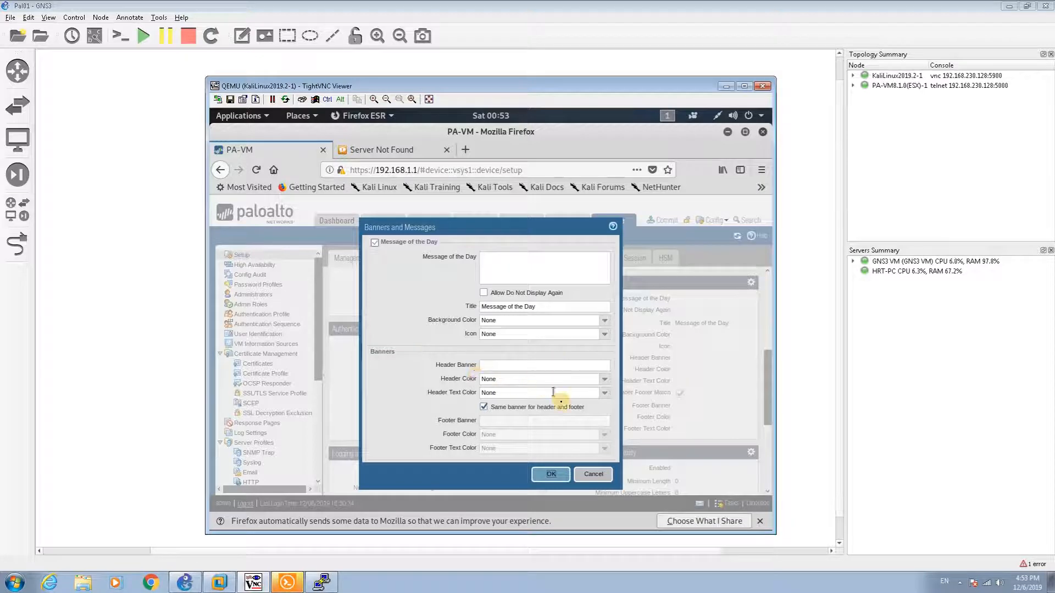
{"action": "left_click", "coordinate": [551, 473]}
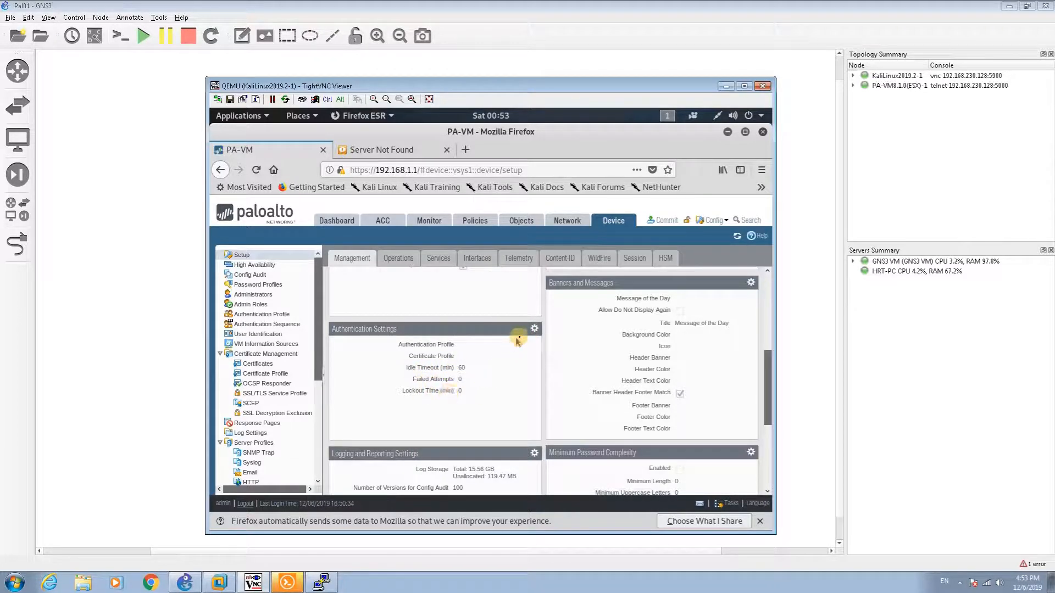
Step: Set 5 failed attempts and a 2-minute lockout time, then open Minimum Password Complexity
{"action": "left_click", "coordinate": [535, 330]}
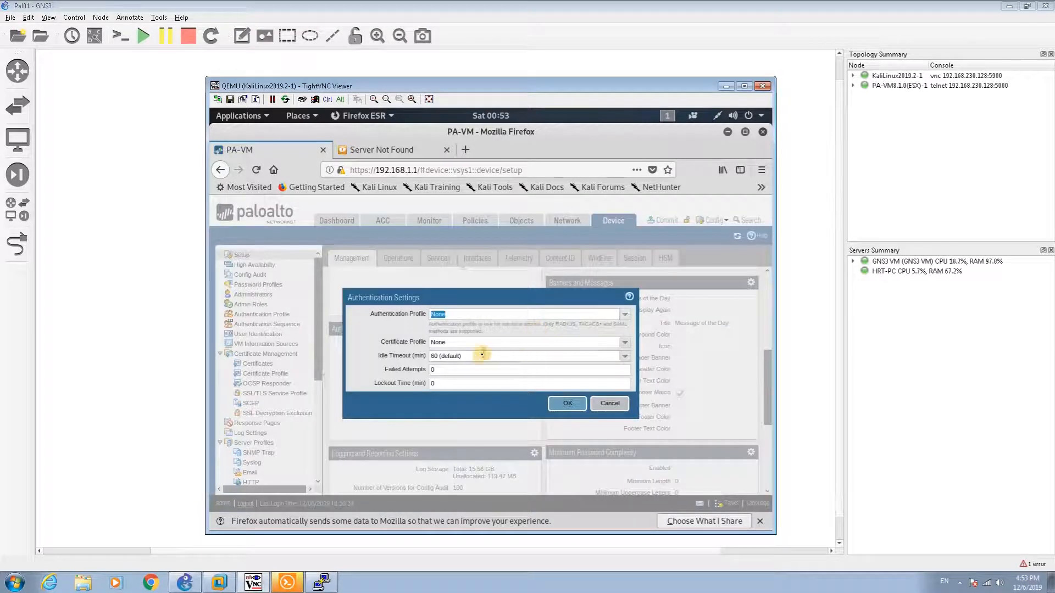
{"action": "left_click", "coordinate": [472, 368]}
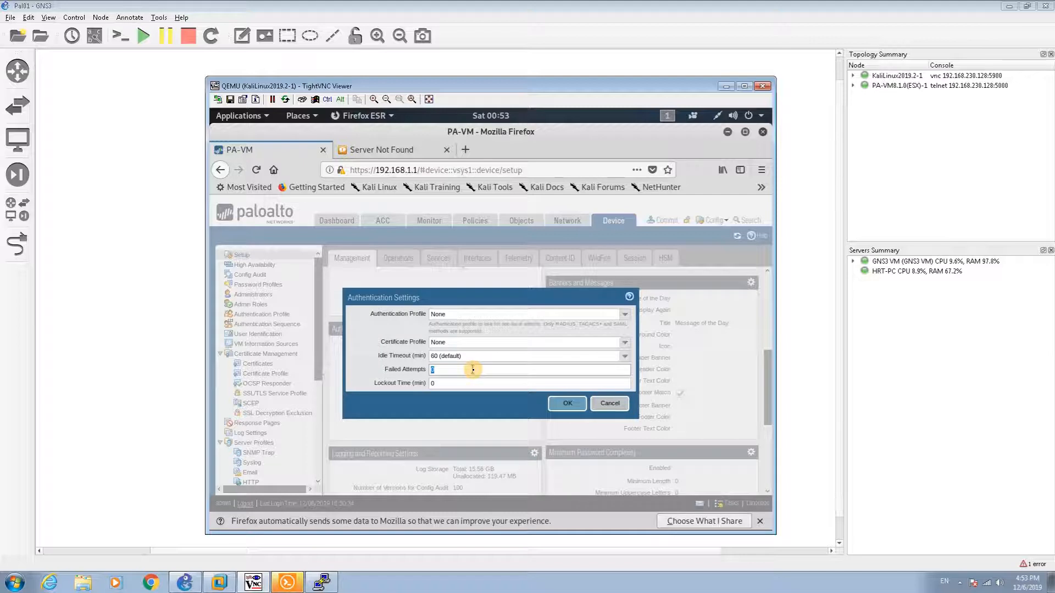
{"action": "left_click", "coordinate": [456, 381]}
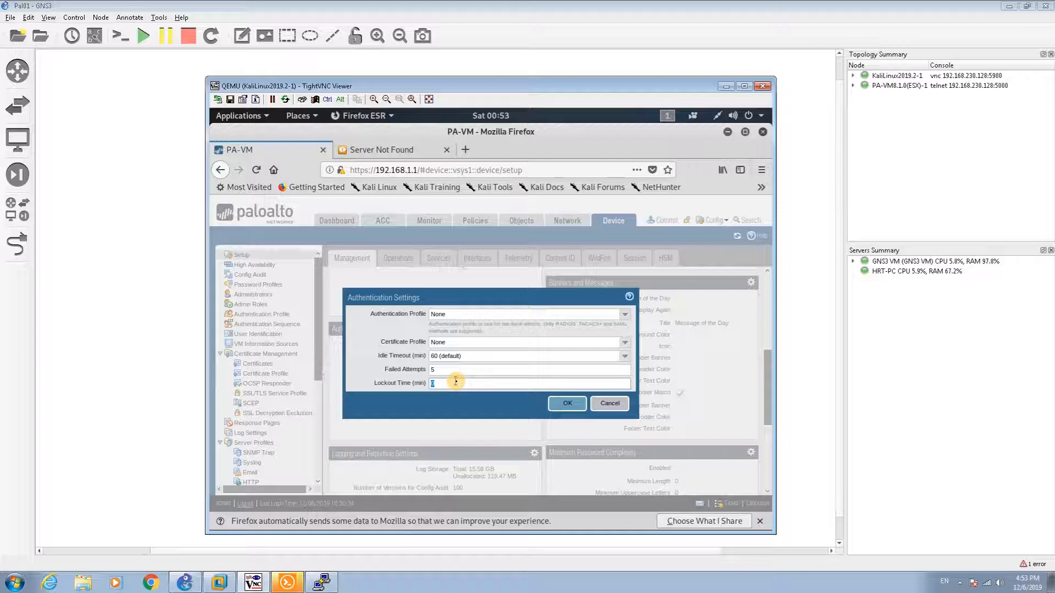
{"action": "type", "text": "2"}
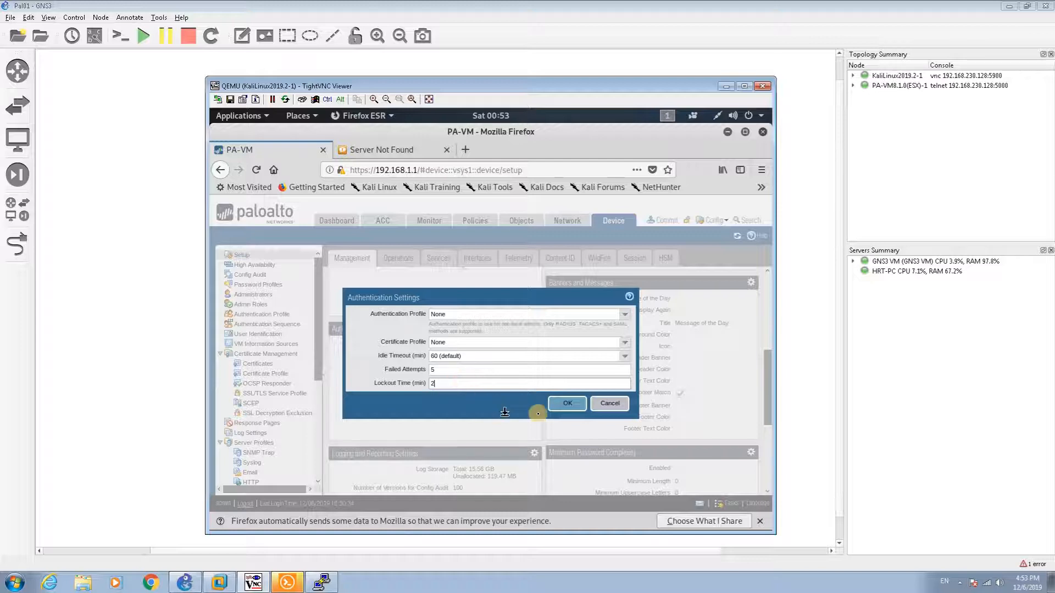
{"action": "left_click", "coordinate": [567, 404]}
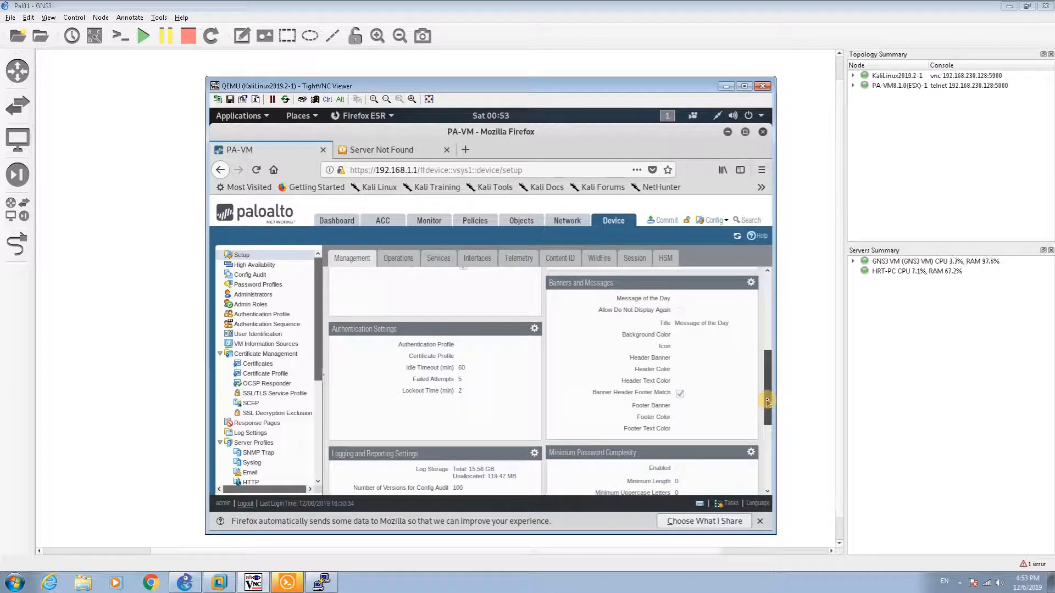
{"action": "scroll", "coordinate": [767, 401], "scroll_direction": "down", "scroll_amount": 5}
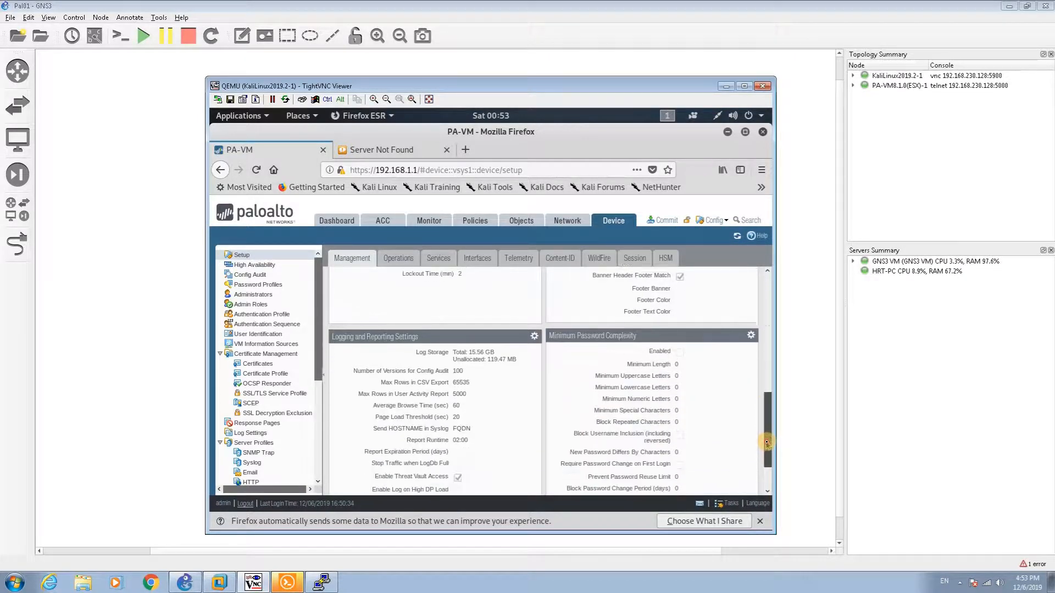
{"action": "left_click", "coordinate": [751, 337]}
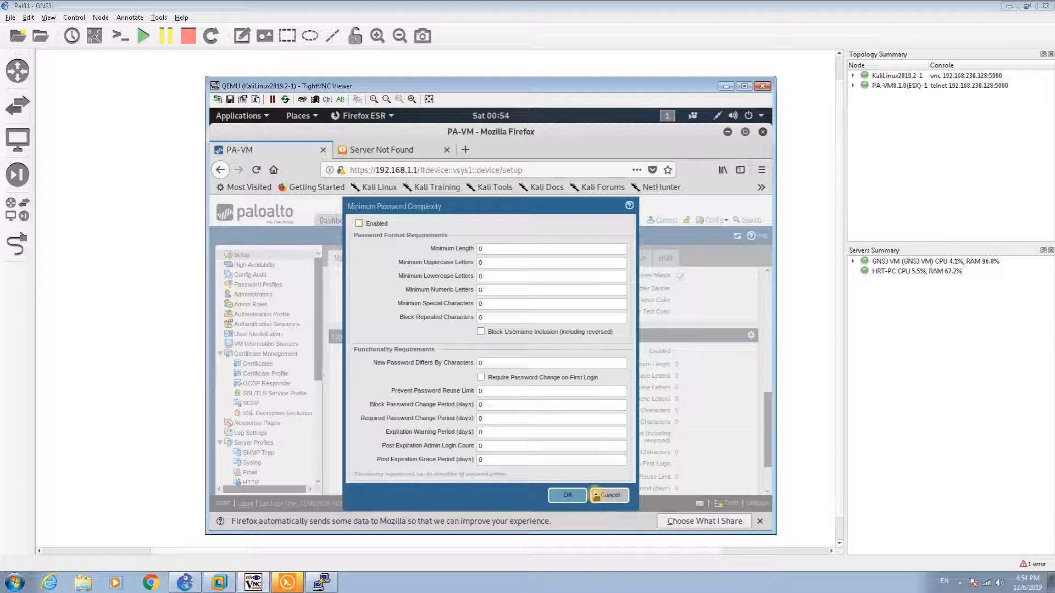
Step: Cancel the Minimum Password Complexity dialog unchanged and switch to the Device Operations page
{"action": "left_click", "coordinate": [608, 495]}
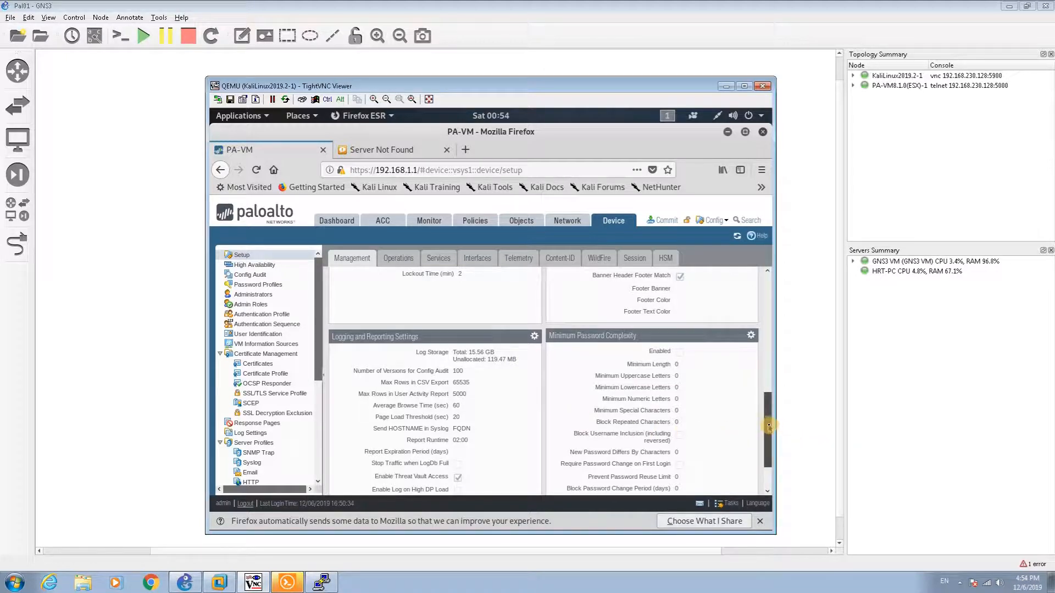
{"action": "left_click_drag", "start_coordinate": [769, 425], "coordinate": [761, 288]}
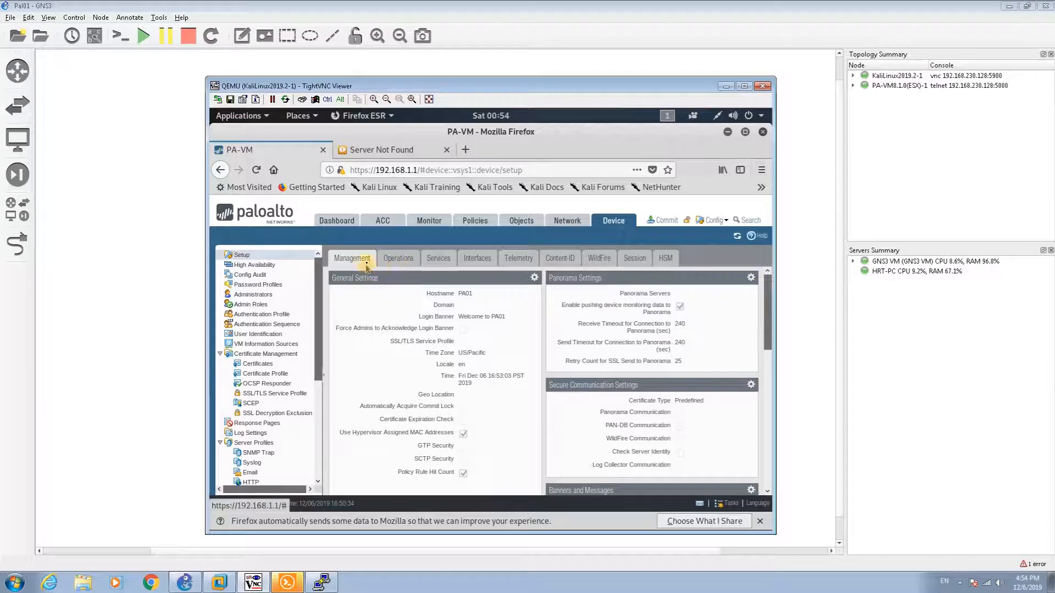
{"action": "left_click", "coordinate": [398, 260]}
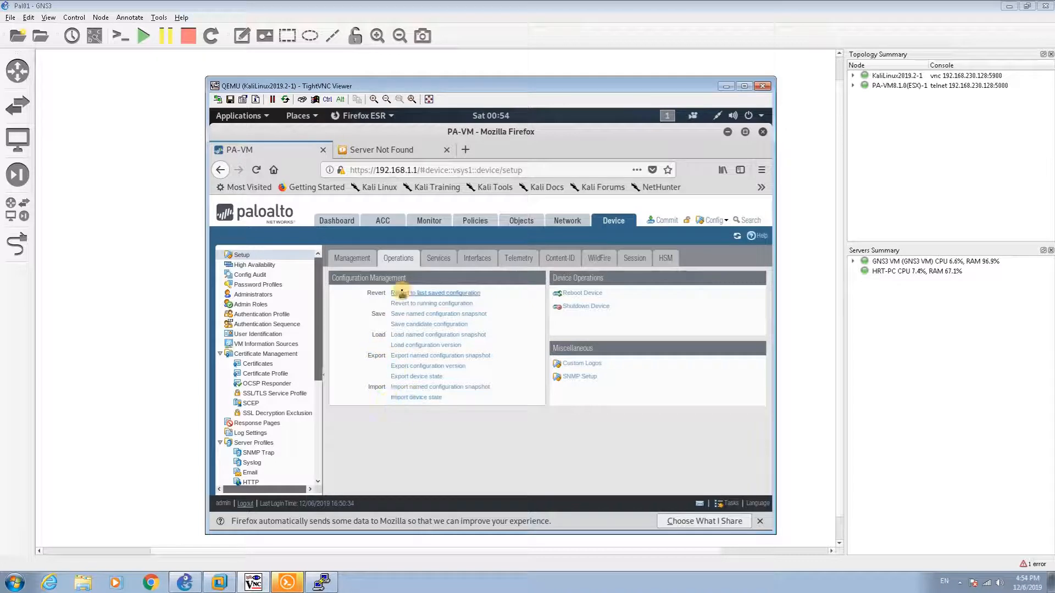
Step: In Services, enter primary DNS 8.8.8.8 and secondary DNS 4.2.2.4, then save
{"action": "left_click", "coordinate": [439, 260]}
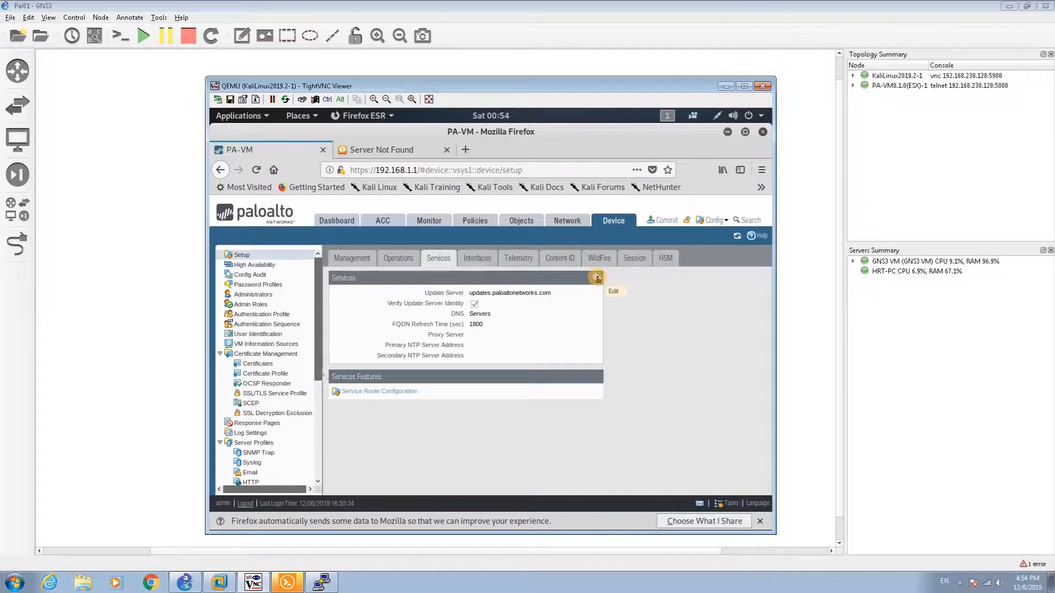
{"action": "left_click", "coordinate": [596, 278]}
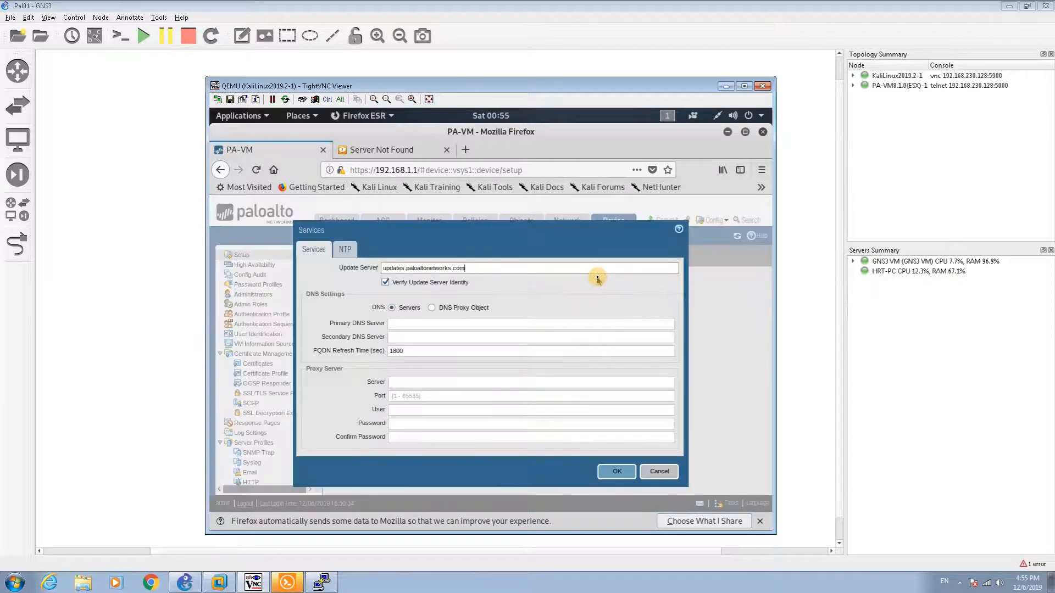
{"action": "left_click", "coordinate": [518, 323]}
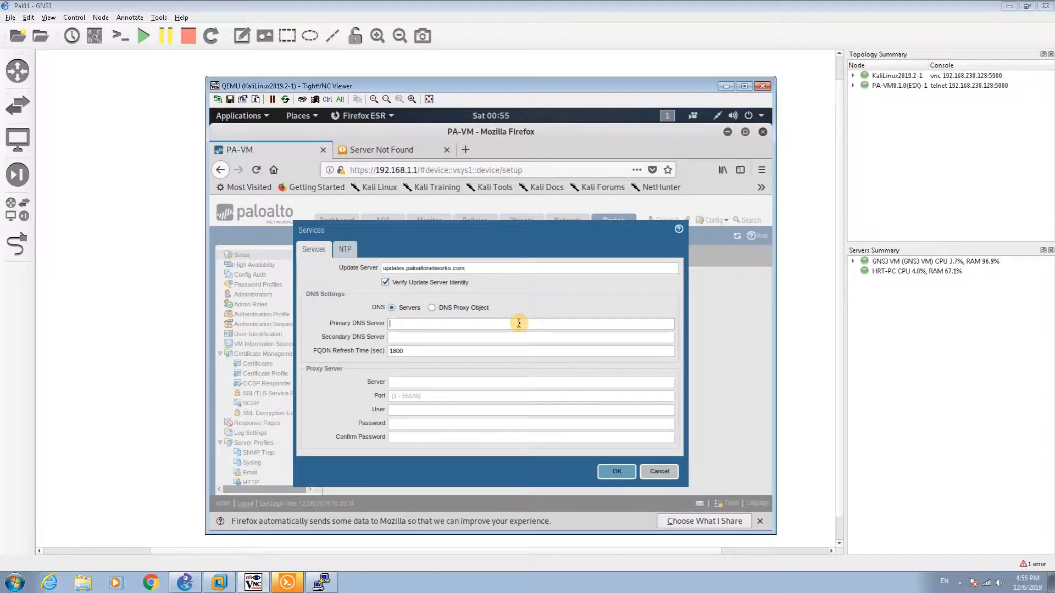
{"action": "type", "text": "8"}
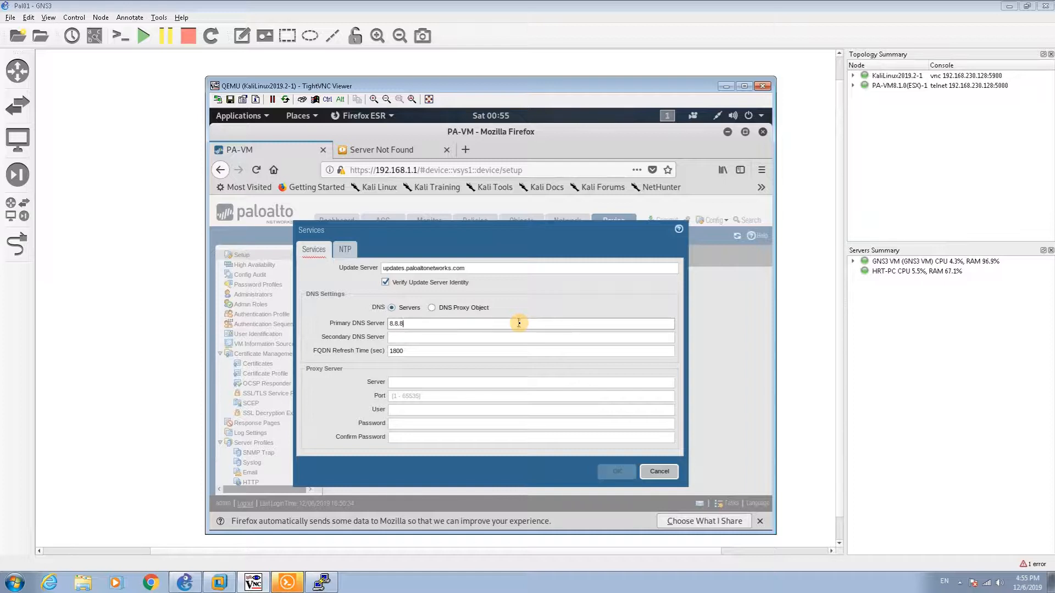
{"action": "type", "text": ".8"}
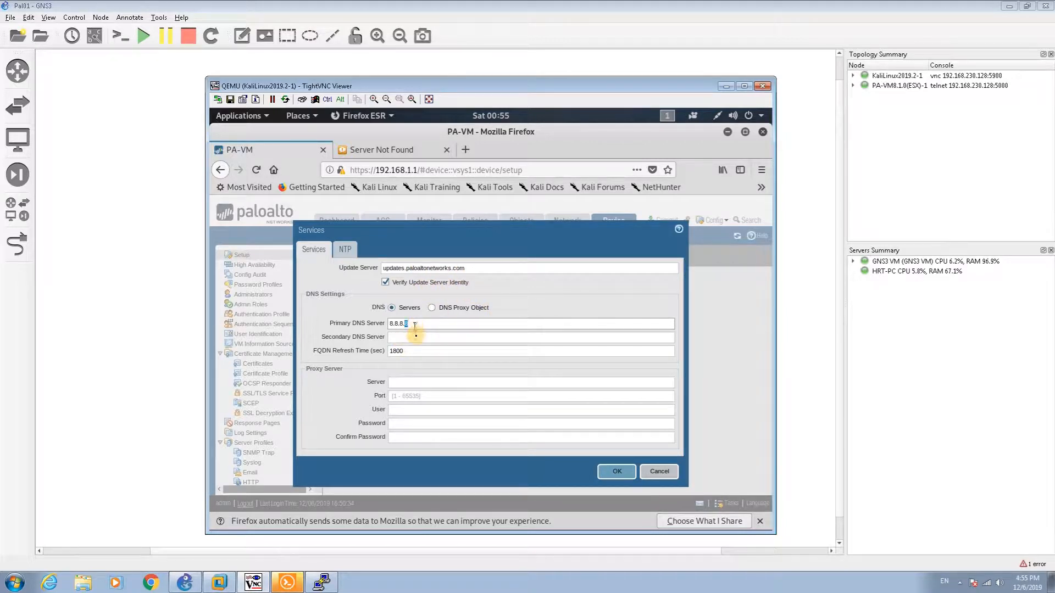
{"action": "left_click", "coordinate": [415, 337]}
{"action": "type", "text": "4."}
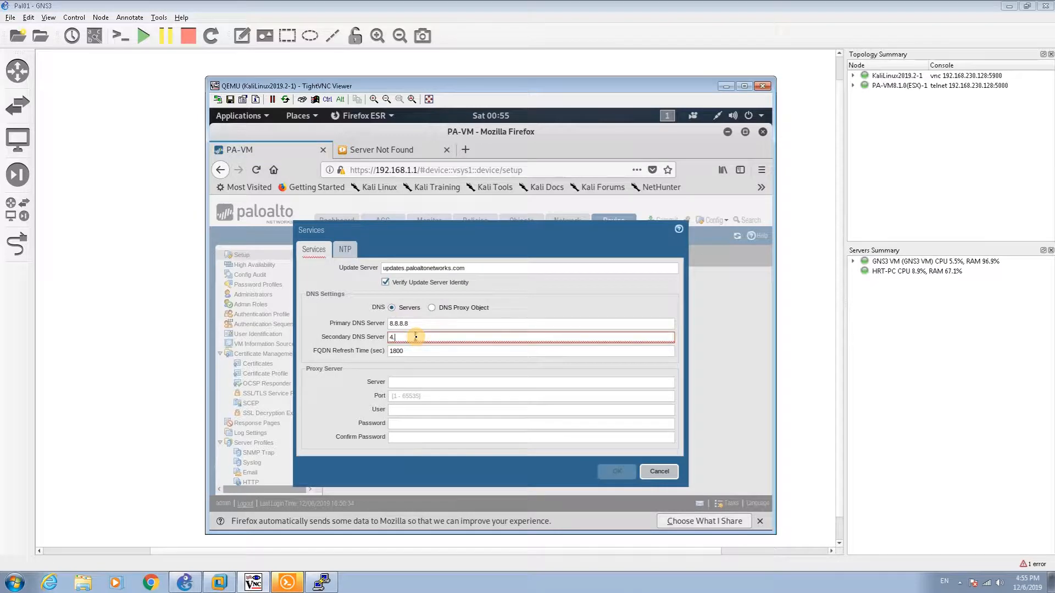
{"action": "type", "text": "2.2.4"}
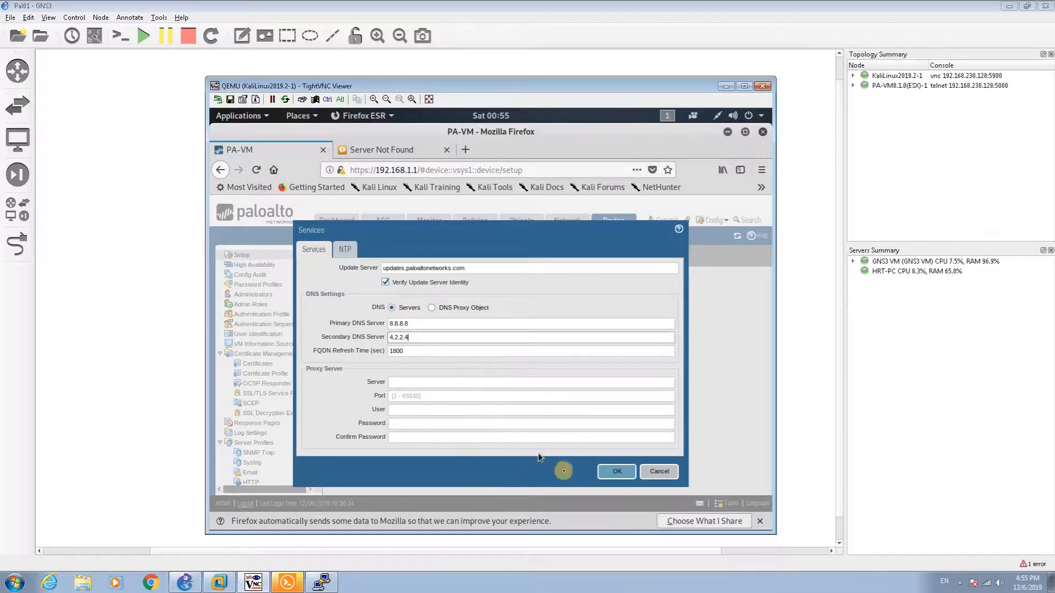
{"action": "left_click", "coordinate": [620, 477]}
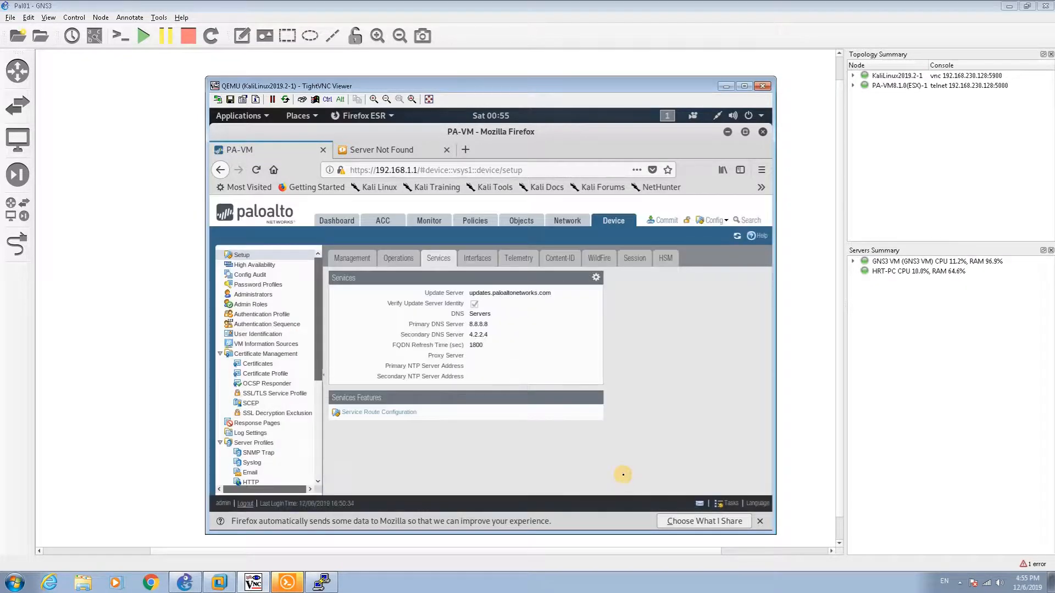
Step: On the Management interface, permit 192.168.1.2 and set the default gateway to 192.168.1.1
{"action": "left_click", "coordinate": [478, 269]}
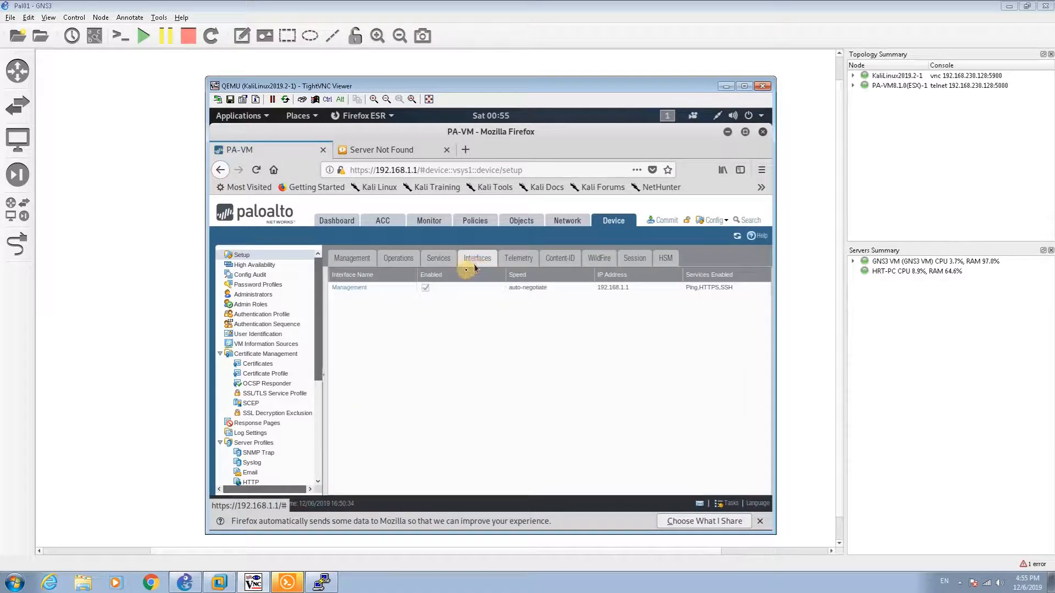
{"action": "left_click", "coordinate": [363, 288]}
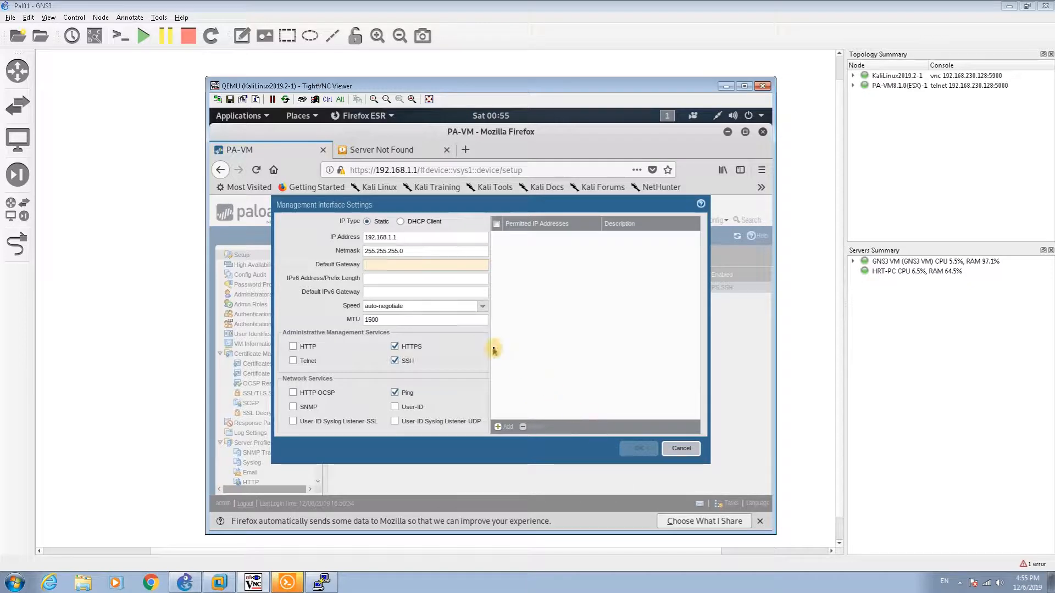
{"action": "left_click", "coordinate": [477, 309]}
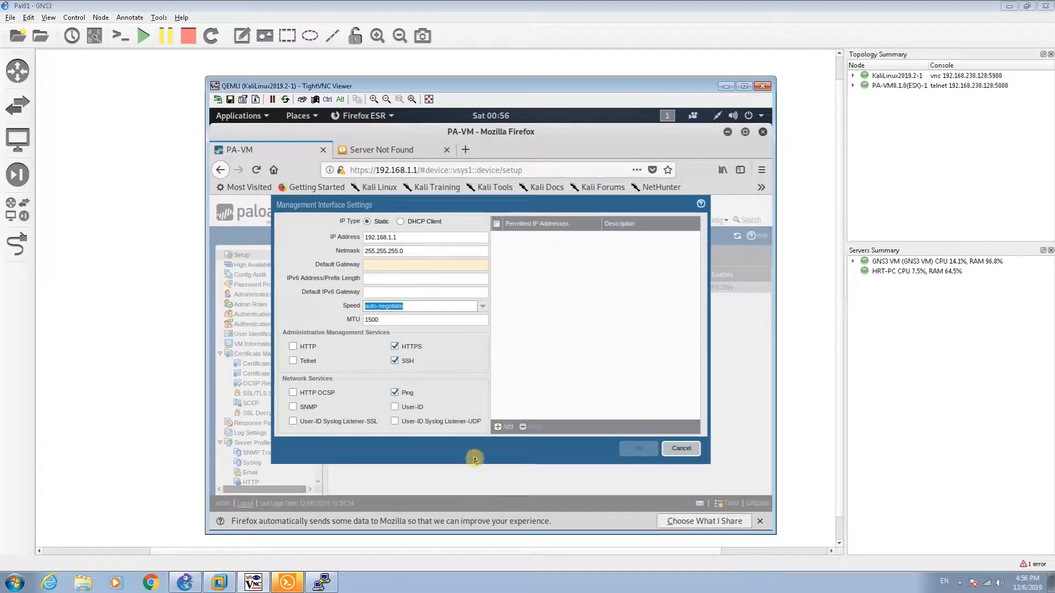
{"action": "left_click", "coordinate": [499, 428]}
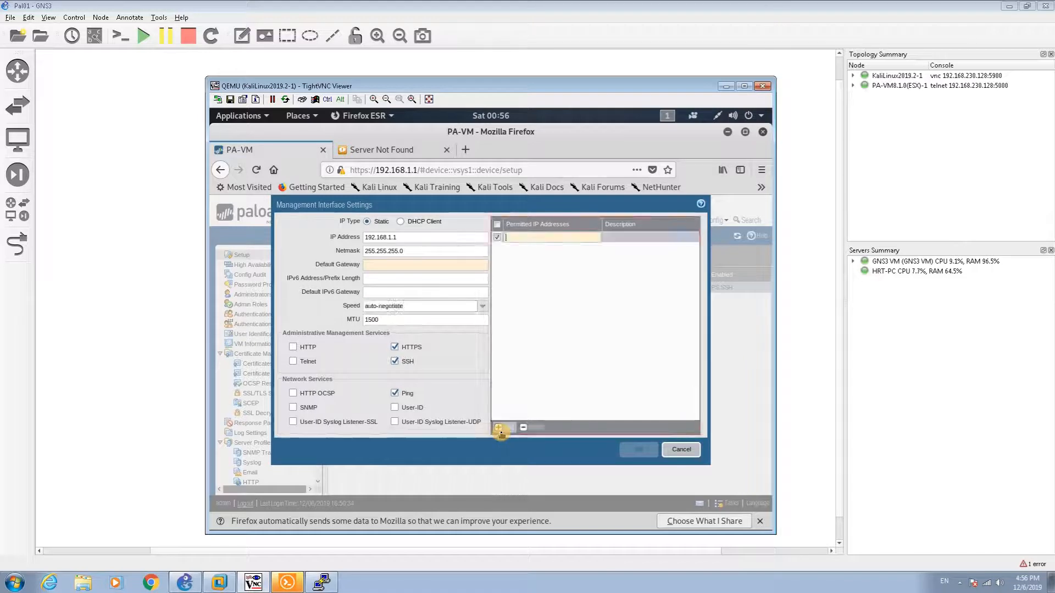
{"action": "type", "text": "192.168.1.2"}
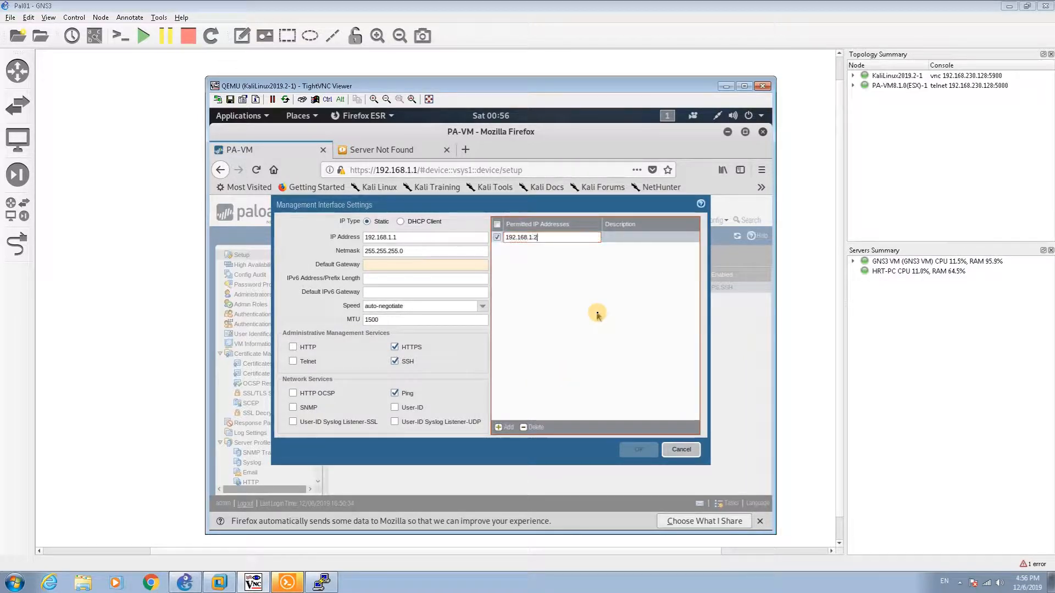
{"action": "left_click", "coordinate": [597, 313]}
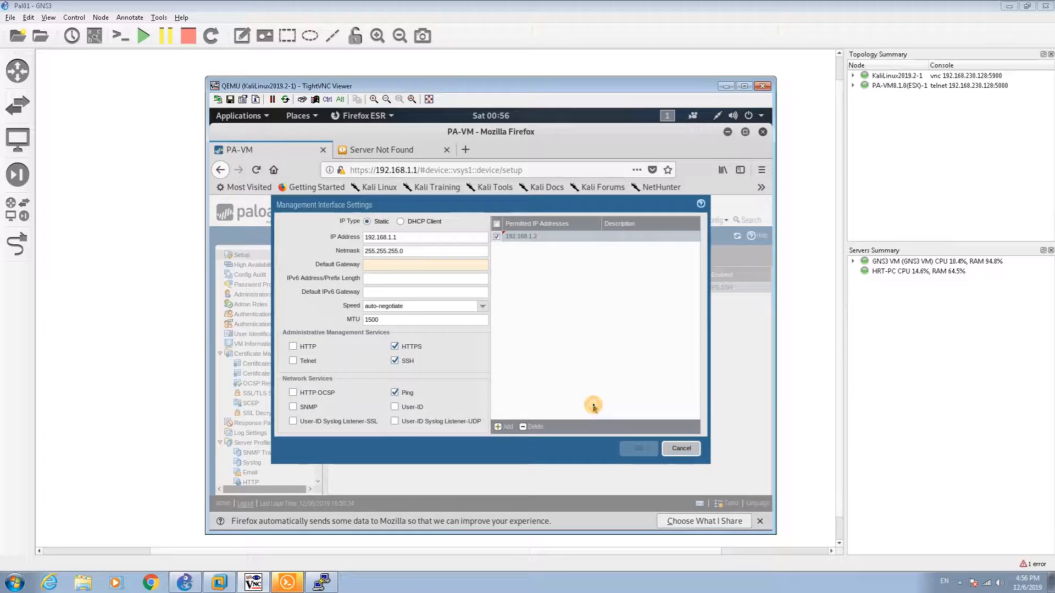
{"action": "left_click", "coordinate": [424, 269]}
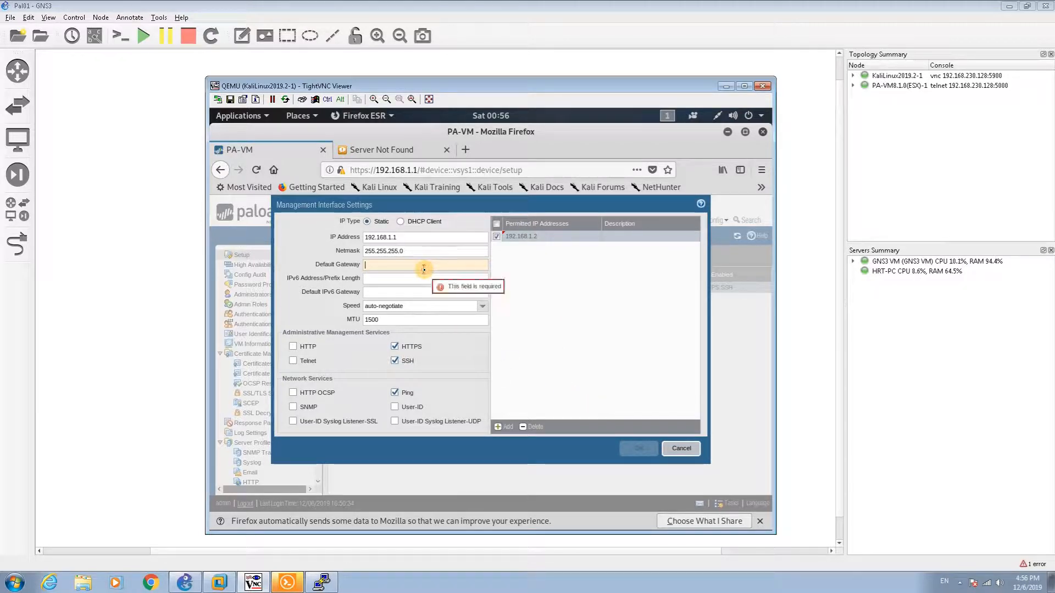
{"action": "type", "text": "192"}
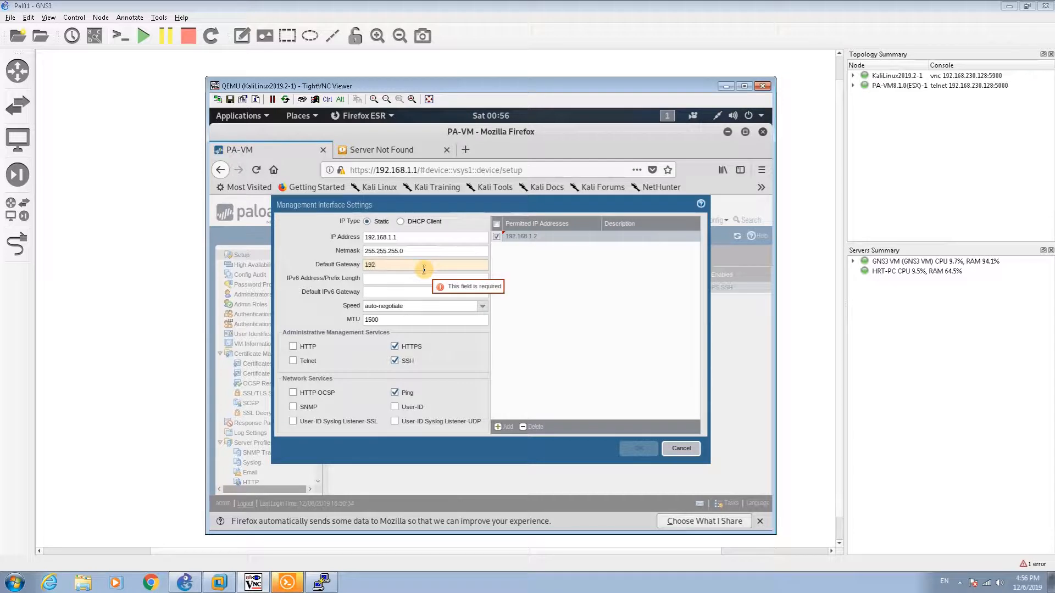
{"action": "type", "text": ".168."}
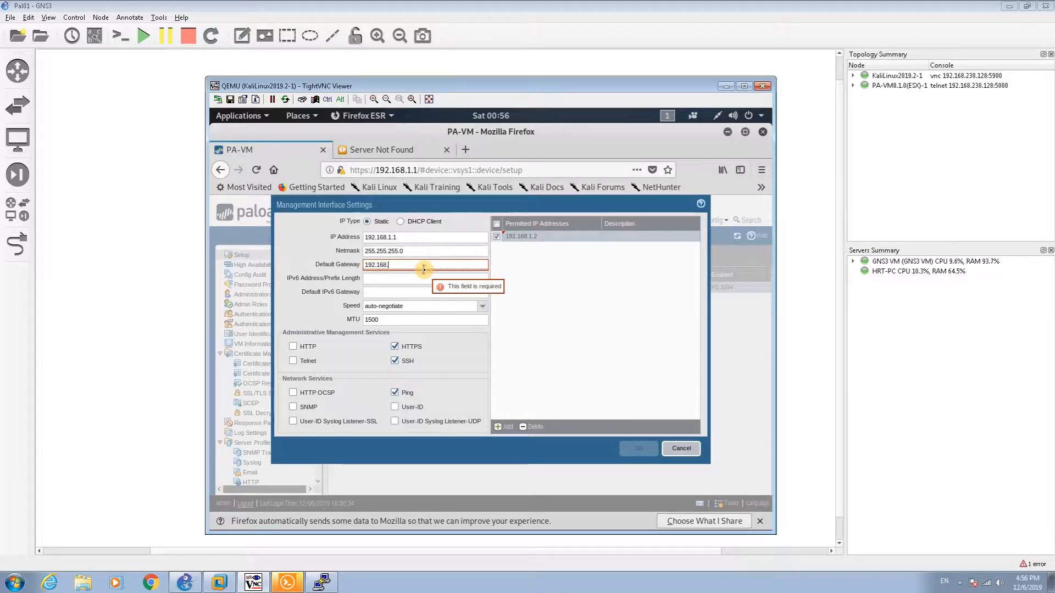
{"action": "type", "text": "1.1"}
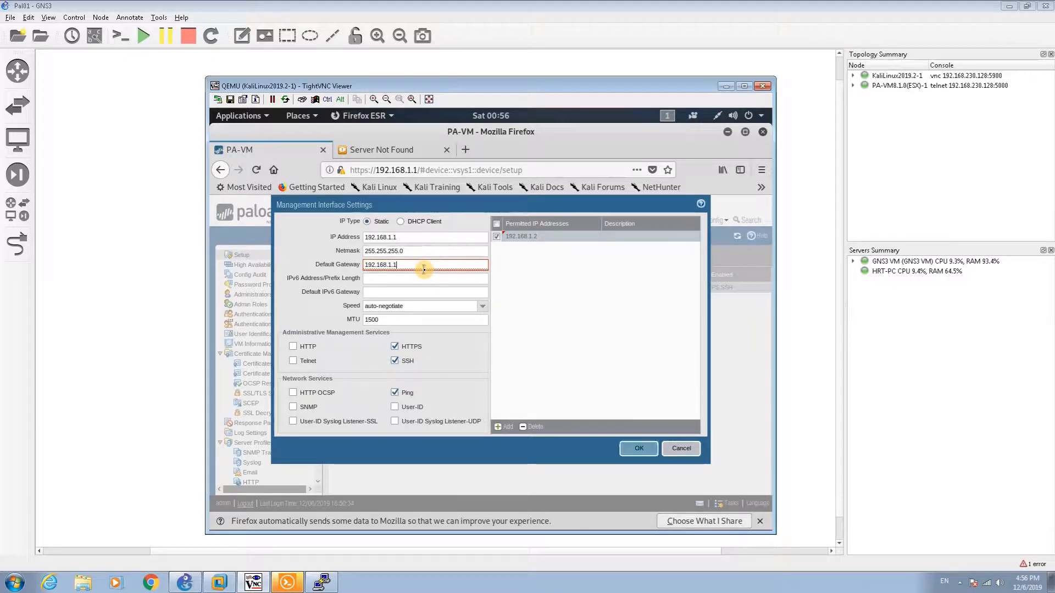
{"action": "left_click", "coordinate": [645, 447]}
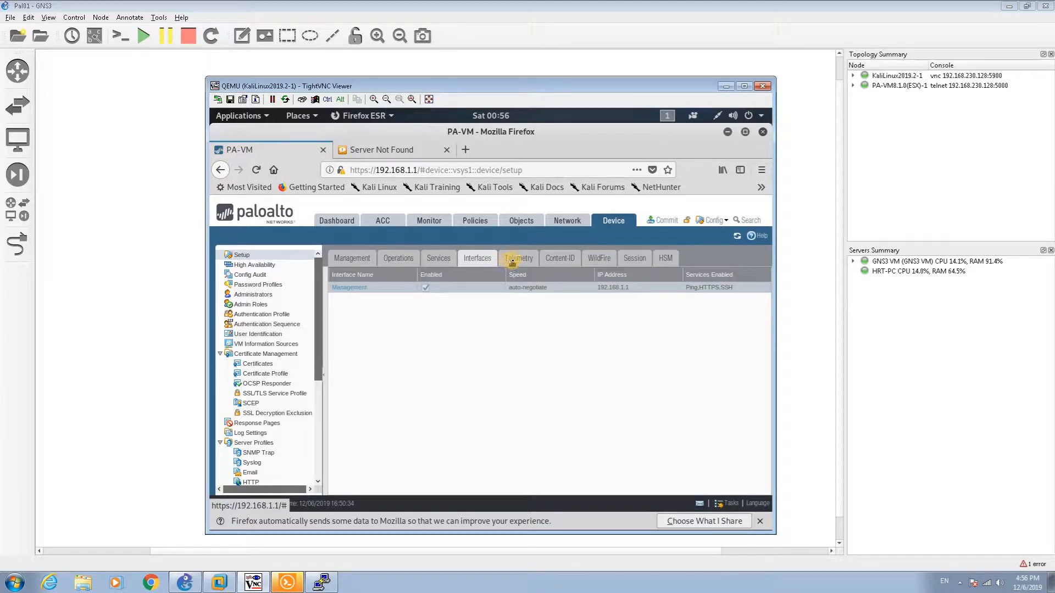
{"action": "left_click", "coordinate": [554, 221]}
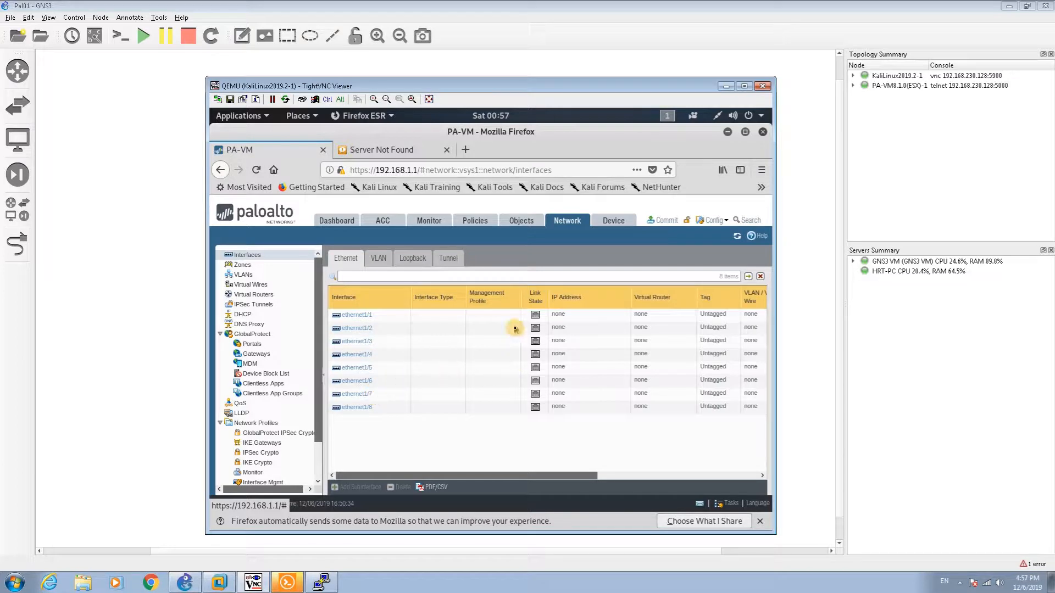
{"action": "left_click", "coordinate": [358, 315]}
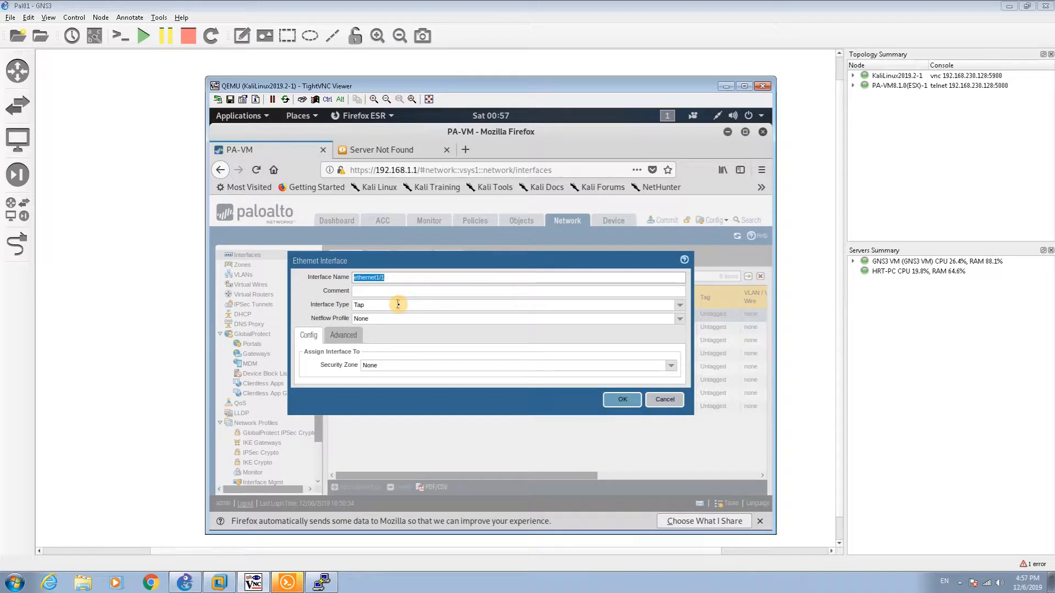
{"action": "left_click", "coordinate": [681, 309]}
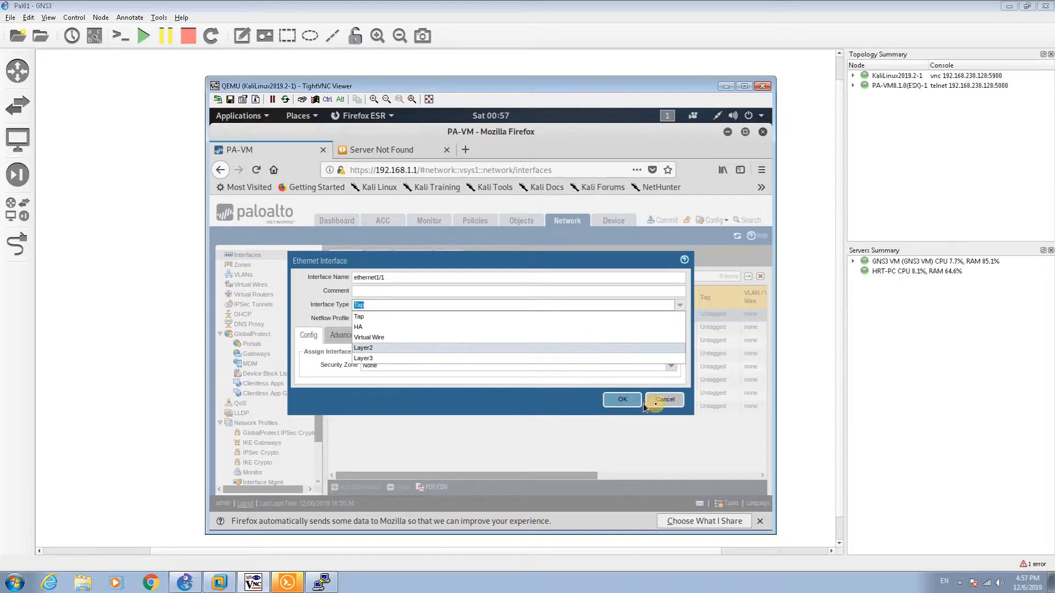
{"action": "left_click", "coordinate": [662, 403]}
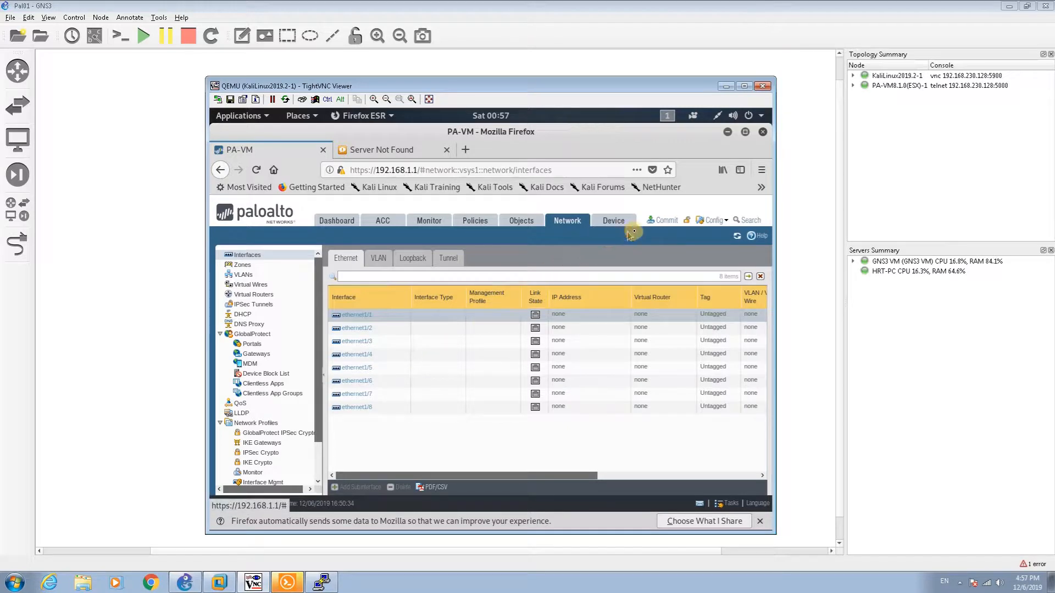
{"action": "left_click", "coordinate": [614, 222]}
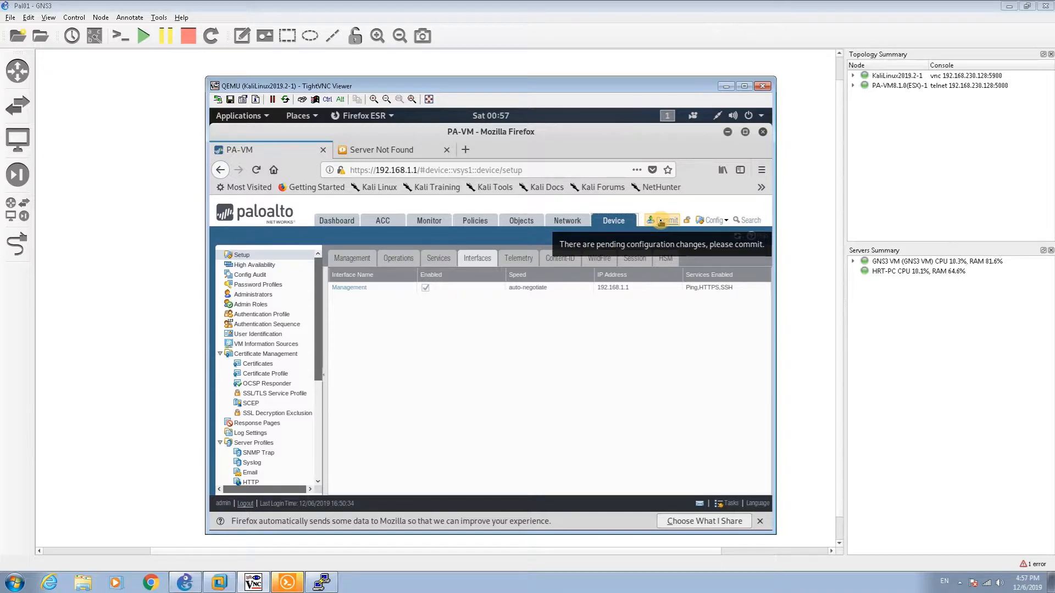
Step: Preview the pending commit changes with 10 lines of context, allowing pop-ups from 192.168.1.1
{"action": "left_click", "coordinate": [662, 221]}
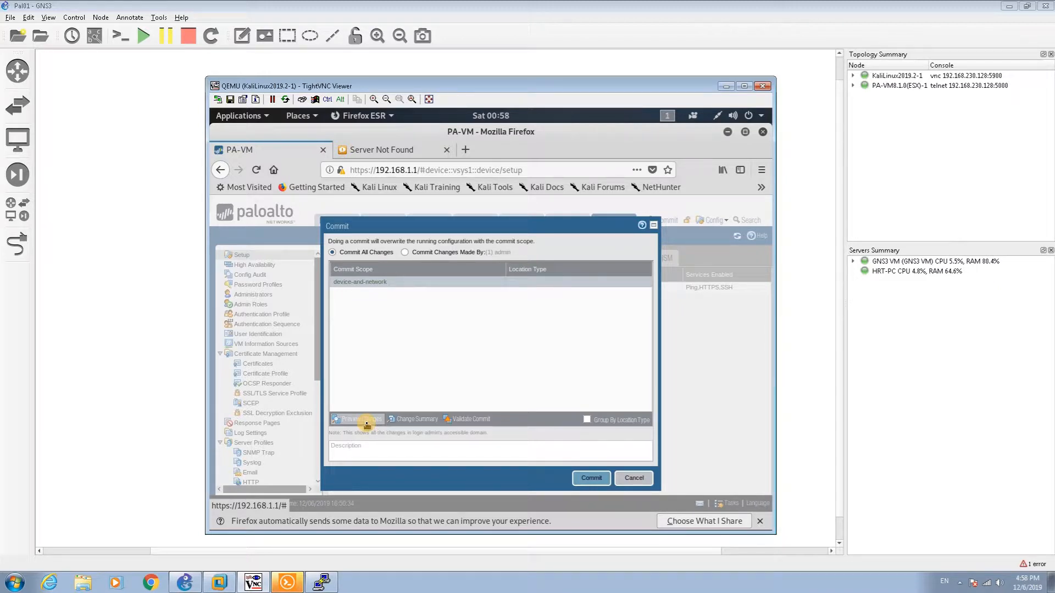
{"action": "left_click", "coordinate": [361, 421]}
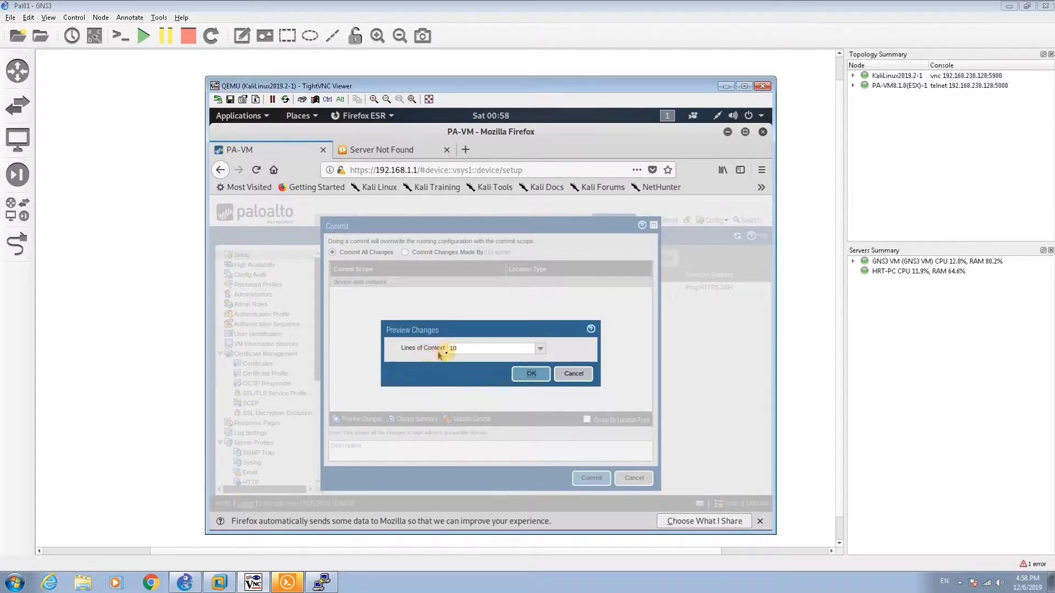
{"action": "left_click", "coordinate": [519, 374]}
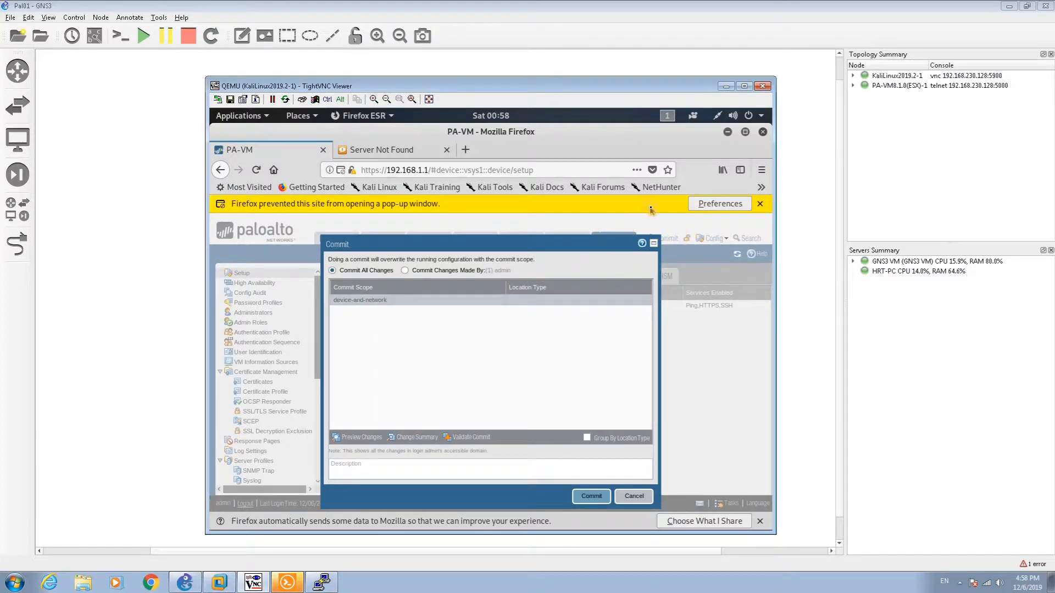
{"action": "left_click", "coordinate": [710, 205]}
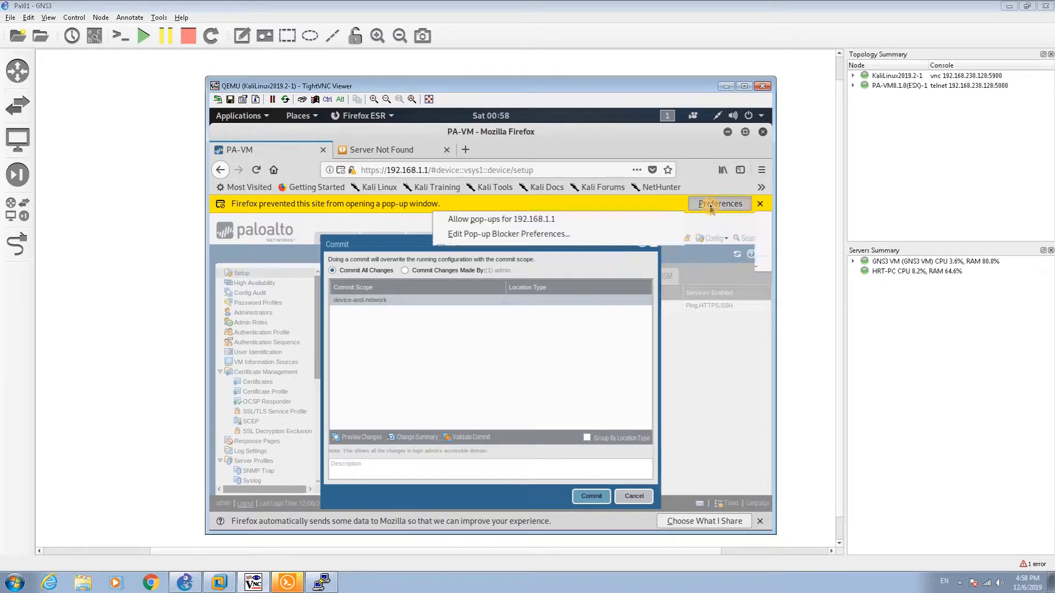
{"action": "left_click", "coordinate": [696, 219]}
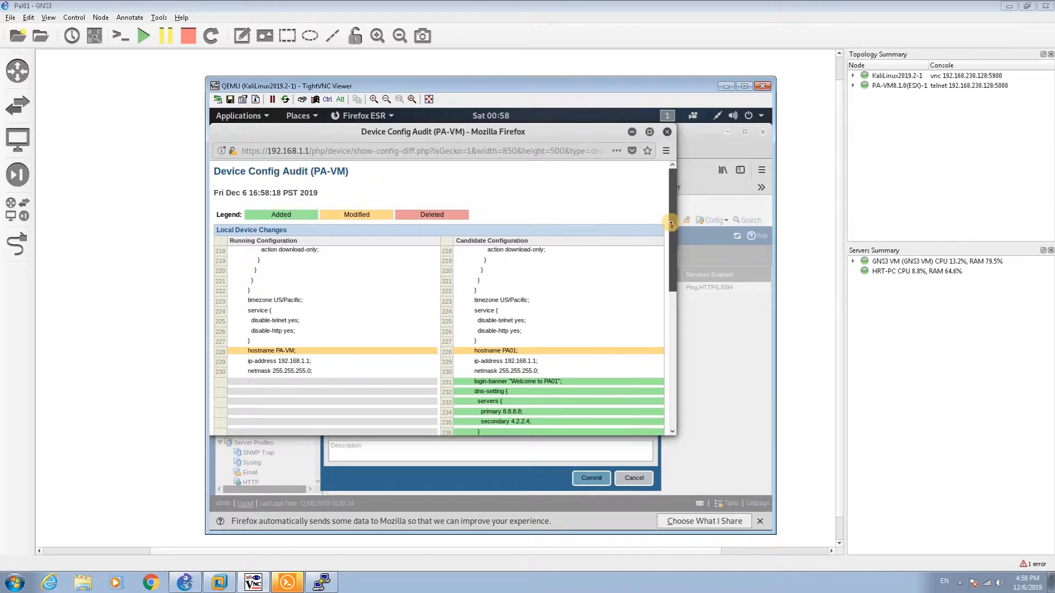
Step: Review the audit diff (hostname PA01, login banner, DNS 8.8.8.8/4.2.2.4), then close it
{"action": "left_click_drag", "start_coordinate": [671, 224], "coordinate": [659, 301]}
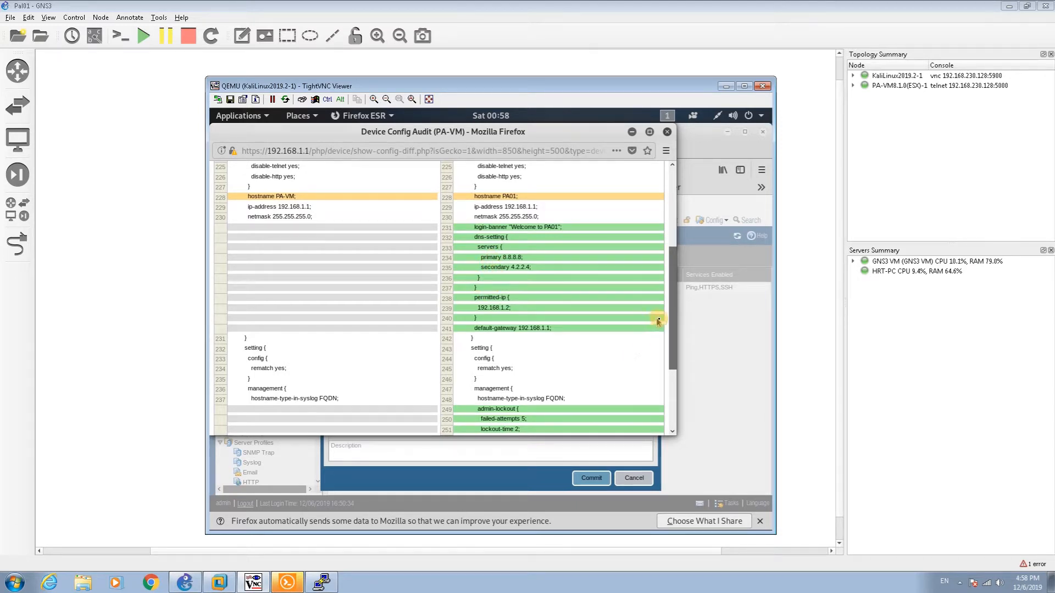
{"action": "left_click_drag", "start_coordinate": [671, 334], "coordinate": [666, 394]}
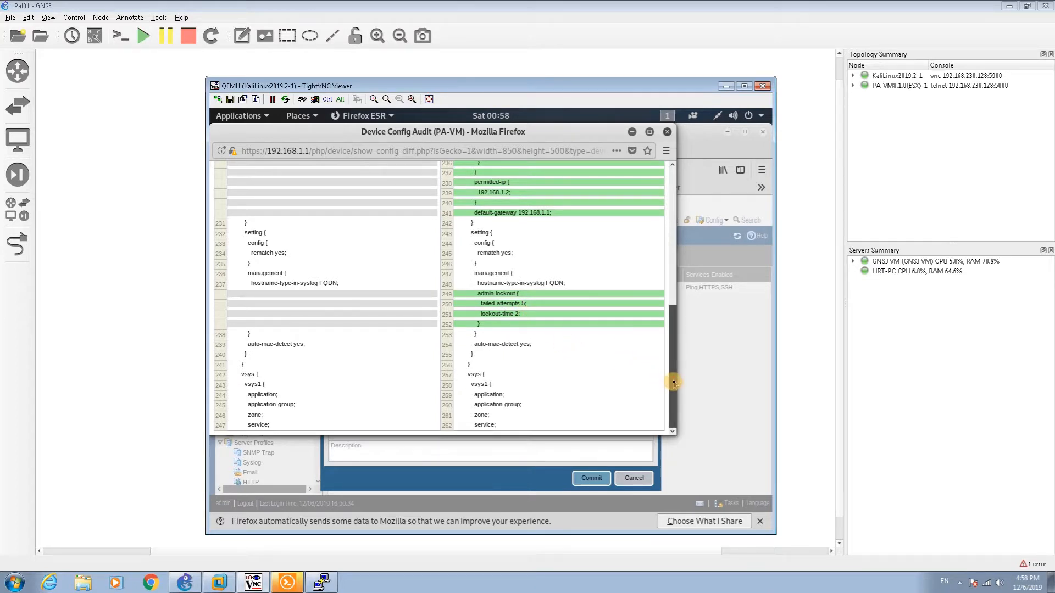
{"action": "left_click_drag", "start_coordinate": [671, 378], "coordinate": [673, 244]}
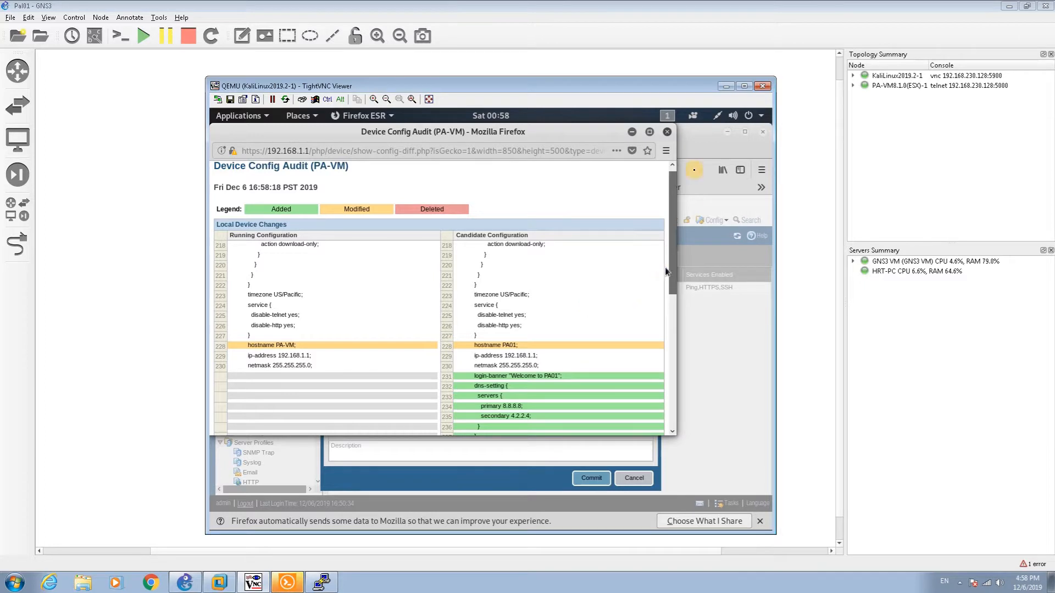
{"action": "left_click", "coordinate": [667, 132]}
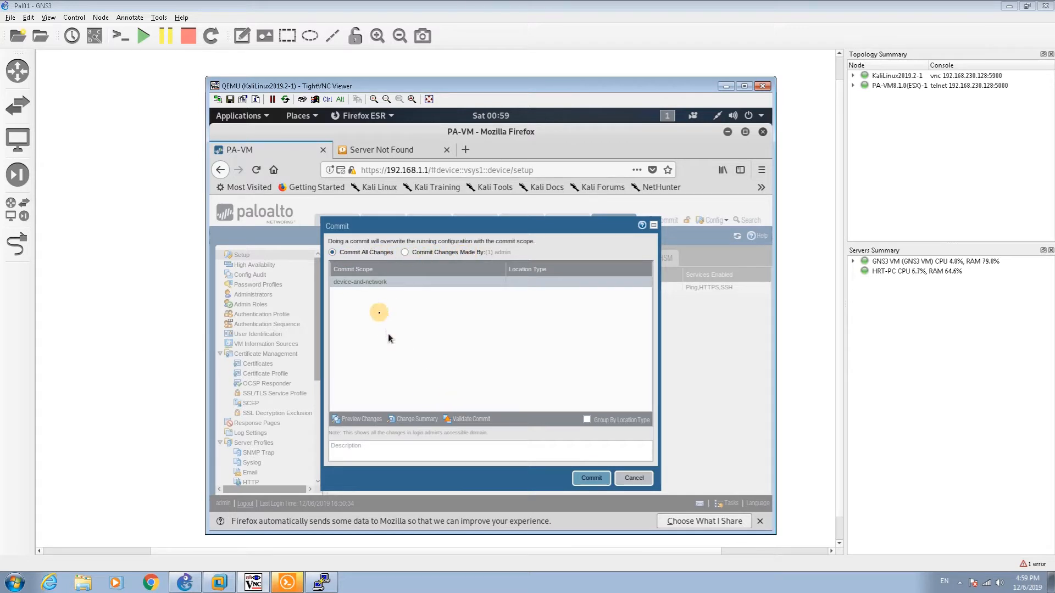
Step: Commit the pending changes to the PA-VM and dismiss the successful commit status
{"action": "left_click", "coordinate": [585, 479]}
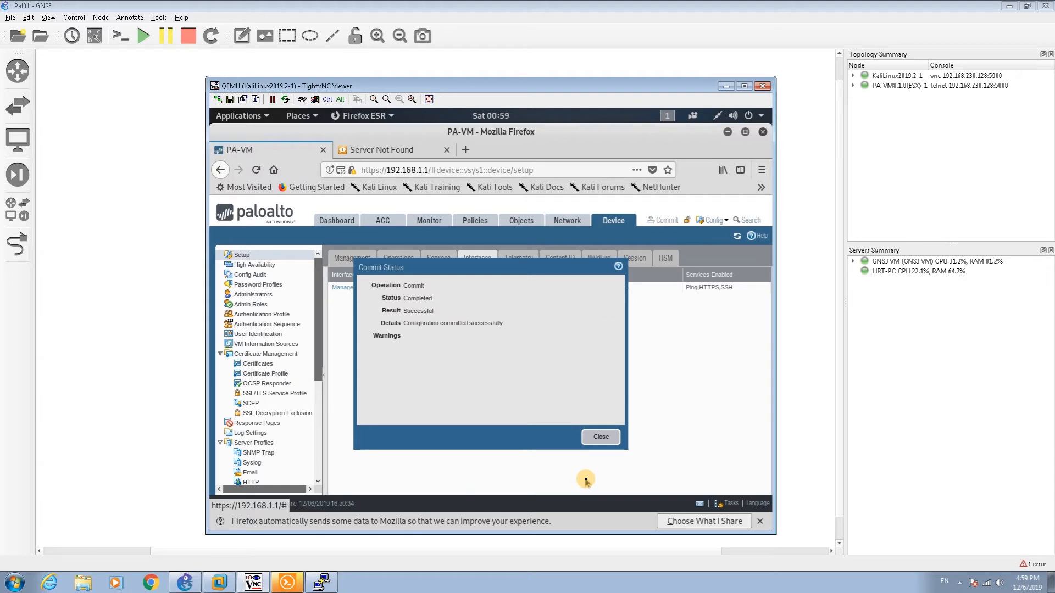
{"action": "left_click", "coordinate": [599, 438]}
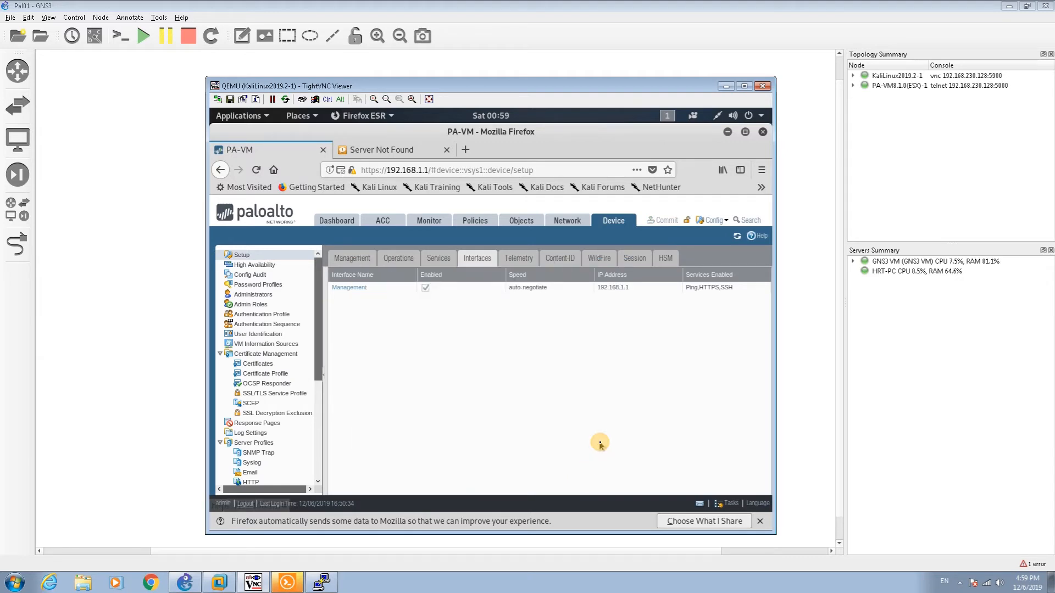